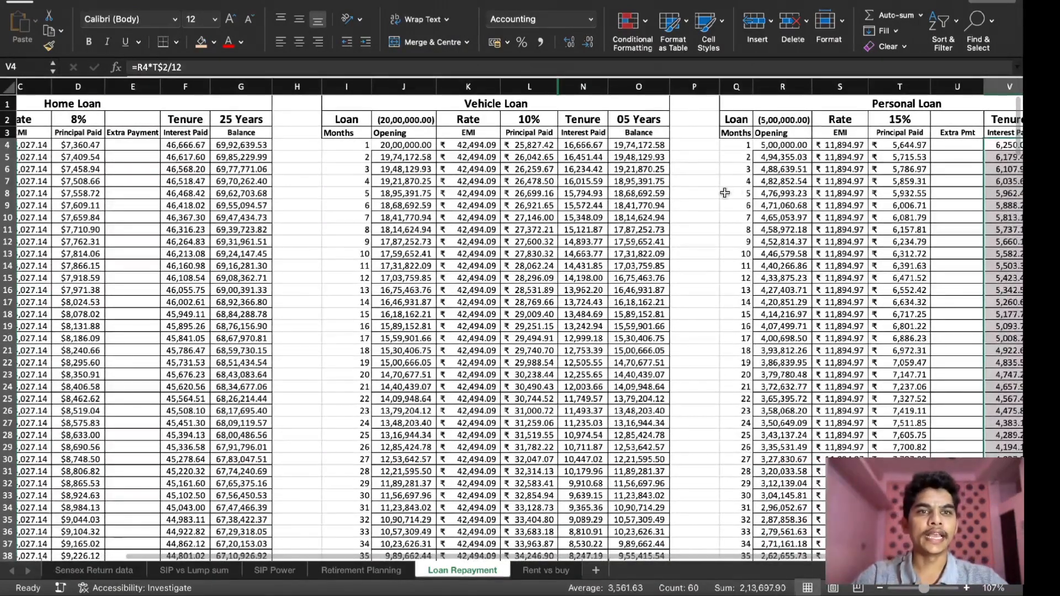
- Calculate the Personal Loan EMI in P6 with =PMT(T2/12,5*12,-500000) and widen column P to fit the amount
{"action": "left_click", "coordinate": [699, 173]}
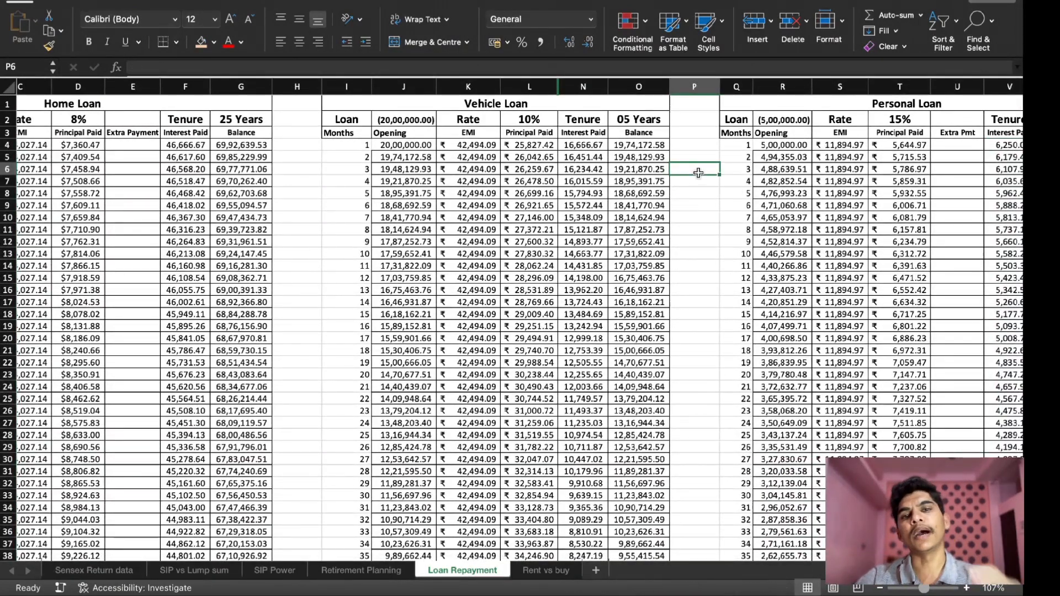
{"action": "scroll", "coordinate": [698, 173], "scroll_direction": "left", "scroll_amount": 5}
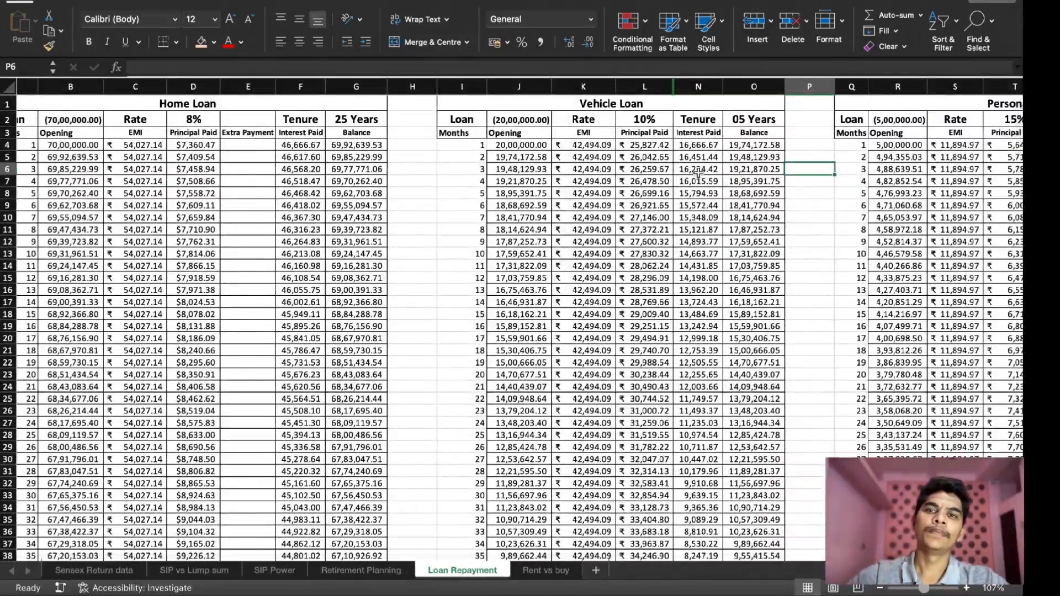
{"action": "scroll", "coordinate": [698, 173], "scroll_direction": "right", "scroll_amount": 3}
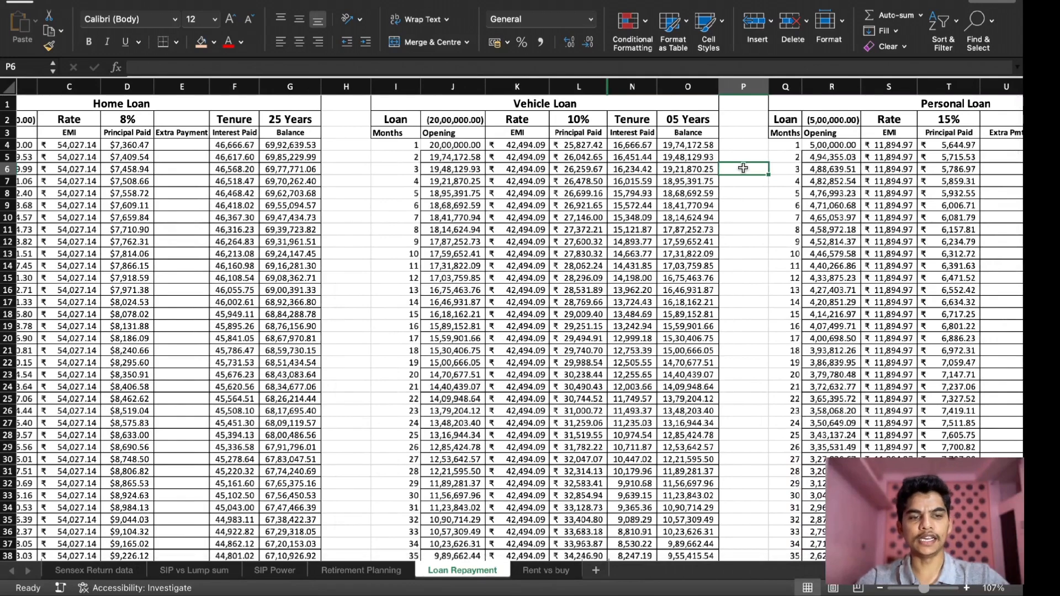
{"action": "type", "text": "=pmt"}
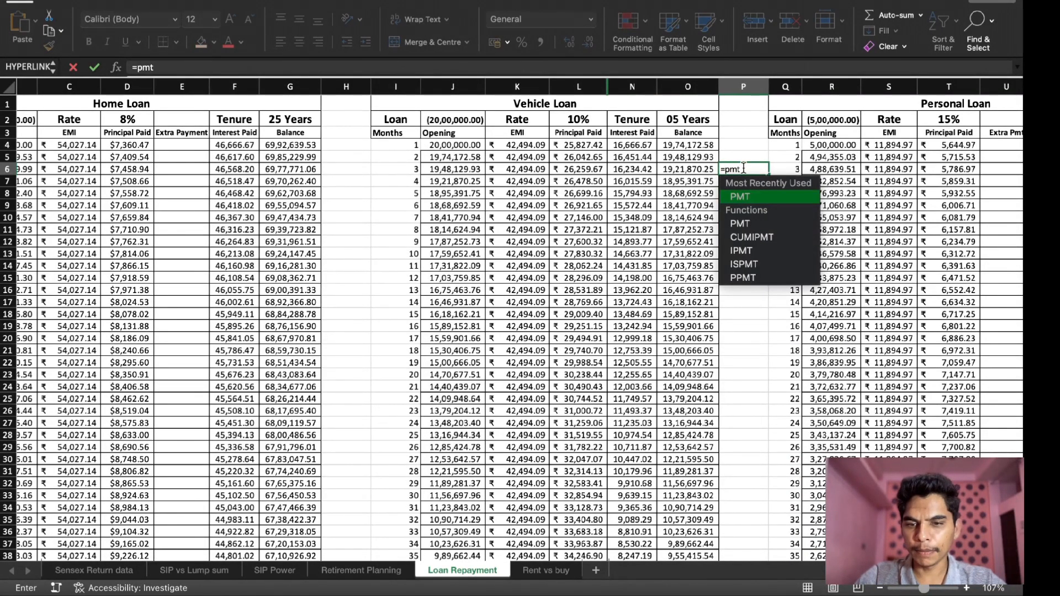
{"action": "key", "text": "Tab"}
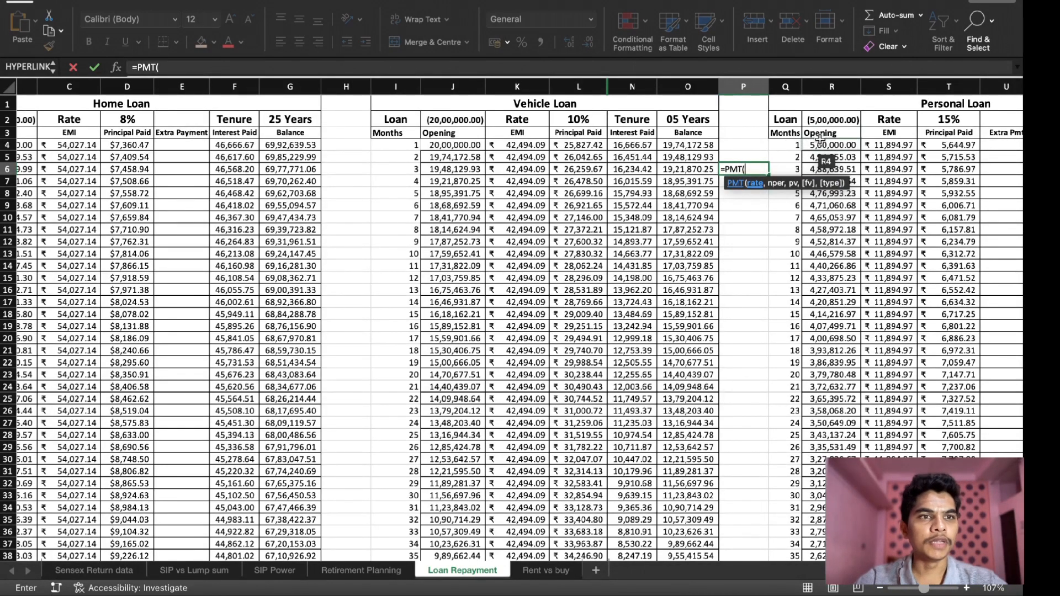
{"action": "left_click", "coordinate": [937, 121]}
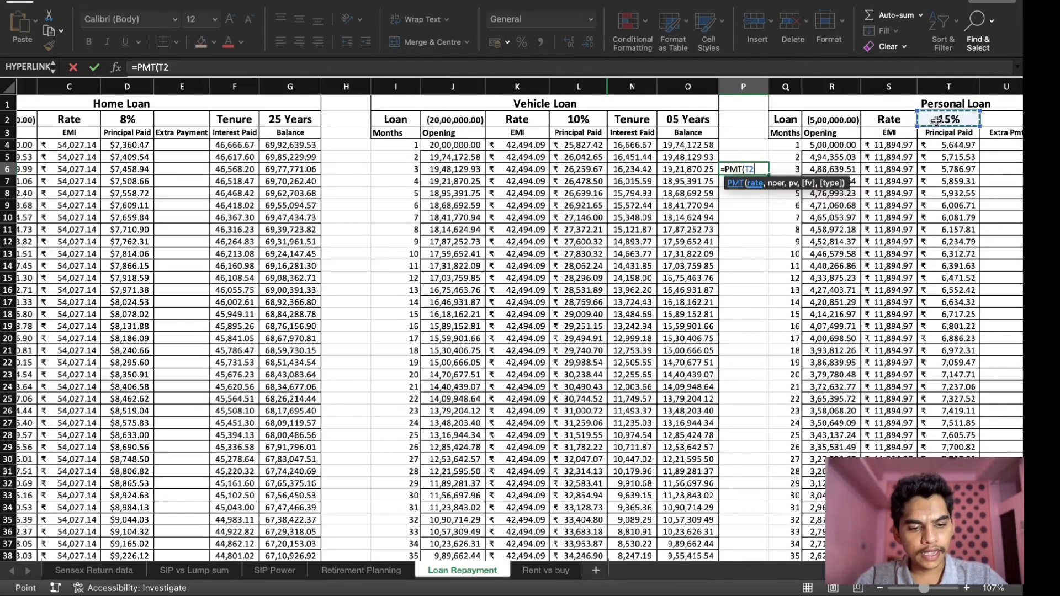
{"action": "type", "text": "/12"}
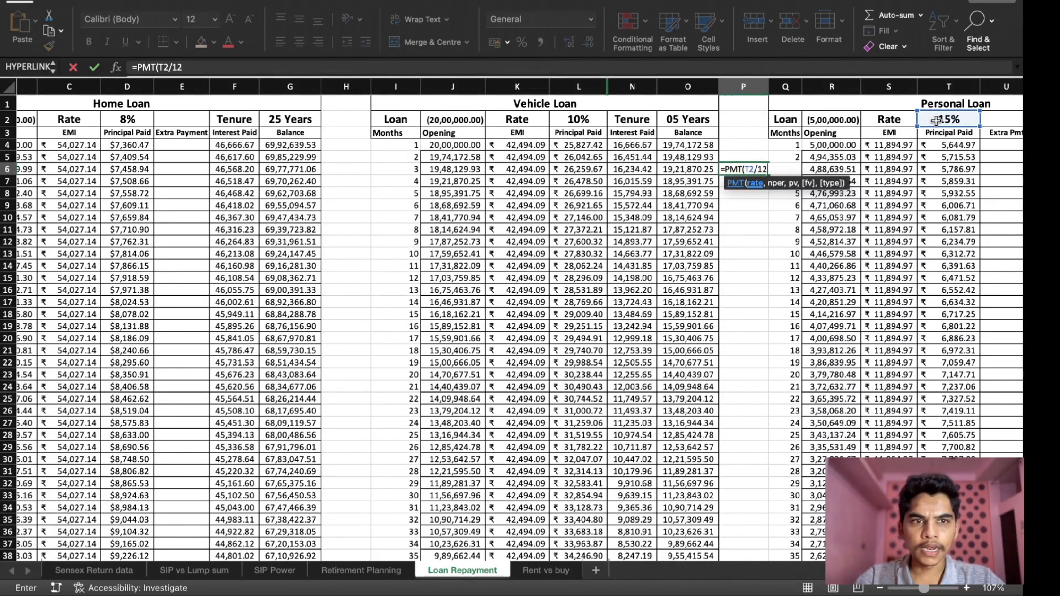
{"action": "type", "text": ","}
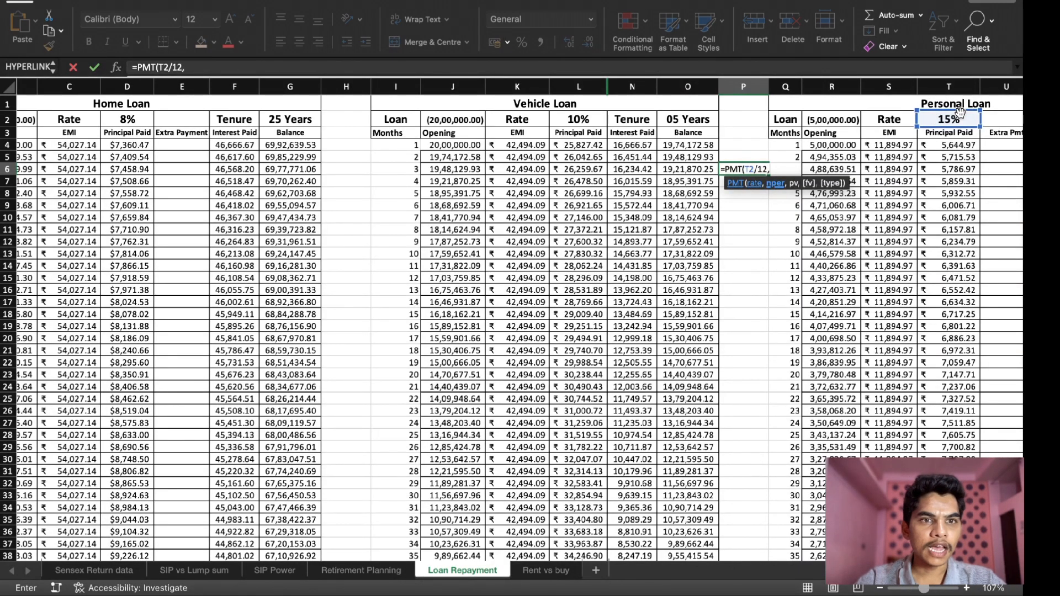
{"action": "scroll", "coordinate": [960, 113], "scroll_direction": "right", "scroll_amount": 3}
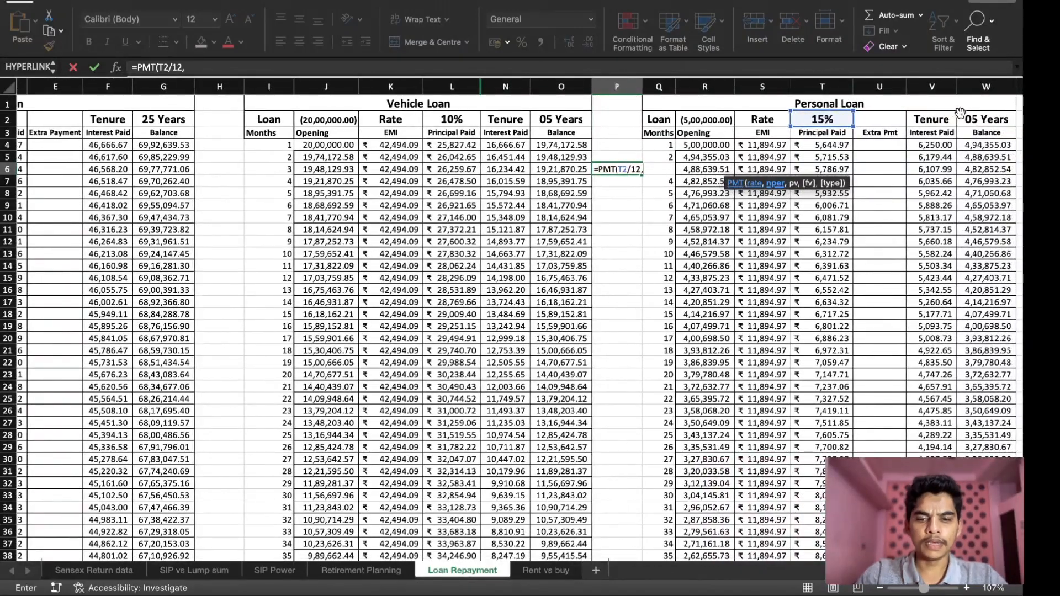
{"action": "type", "text": "5*"}
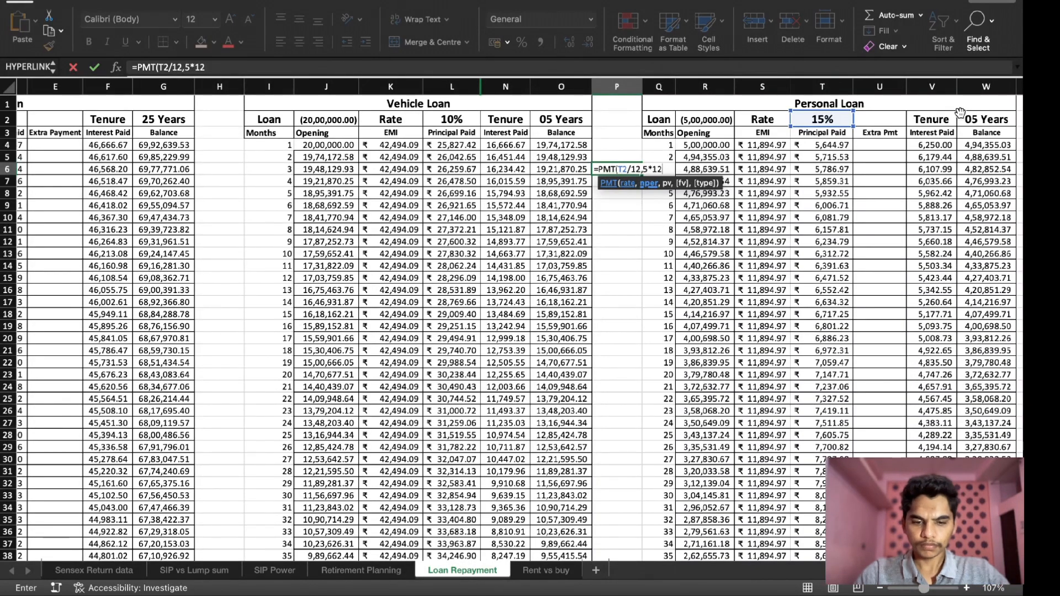
{"action": "type", "text": ","}
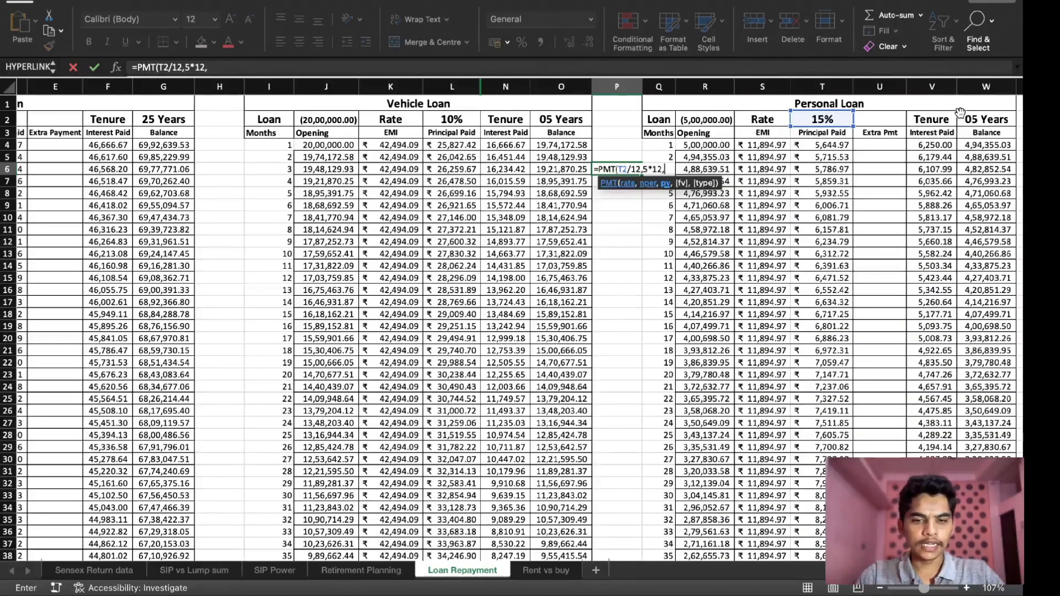
{"action": "type", "text": "-500"}
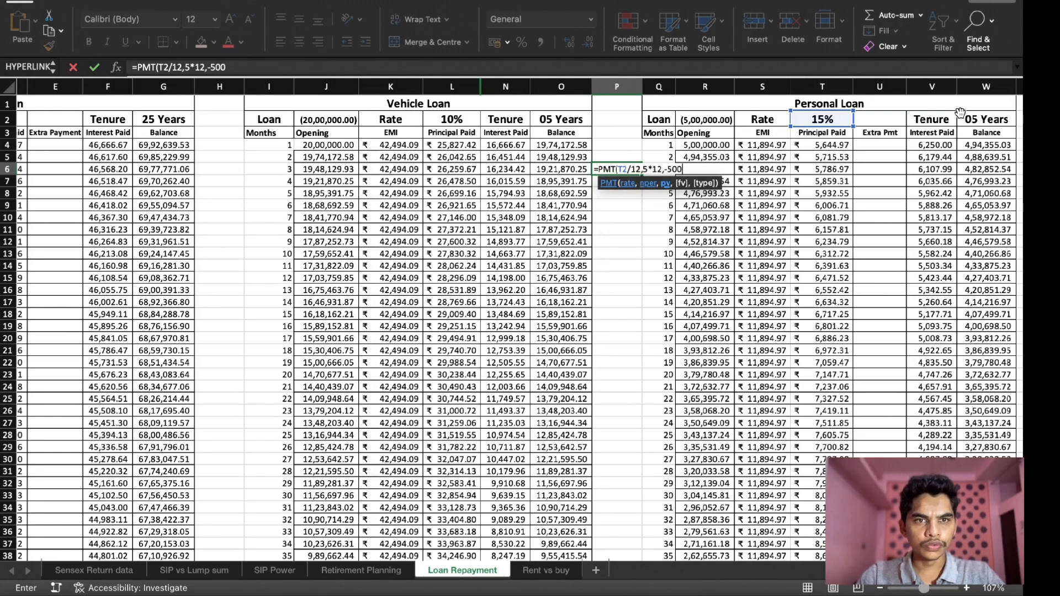
{"action": "type", "text": "000"}
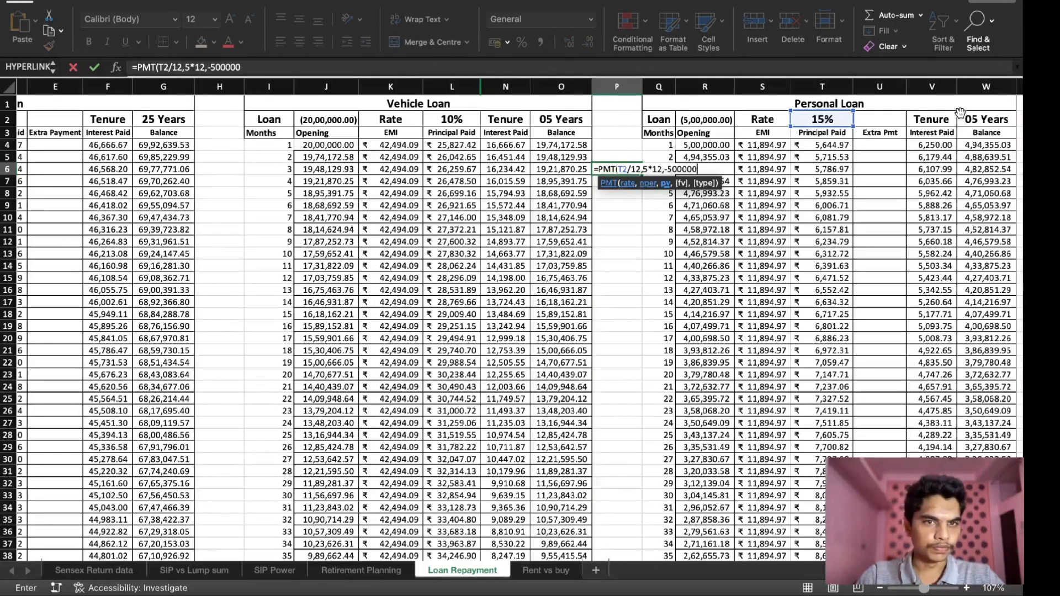
{"action": "key", "text": "Return"}
{"action": "key", "text": "Up"}
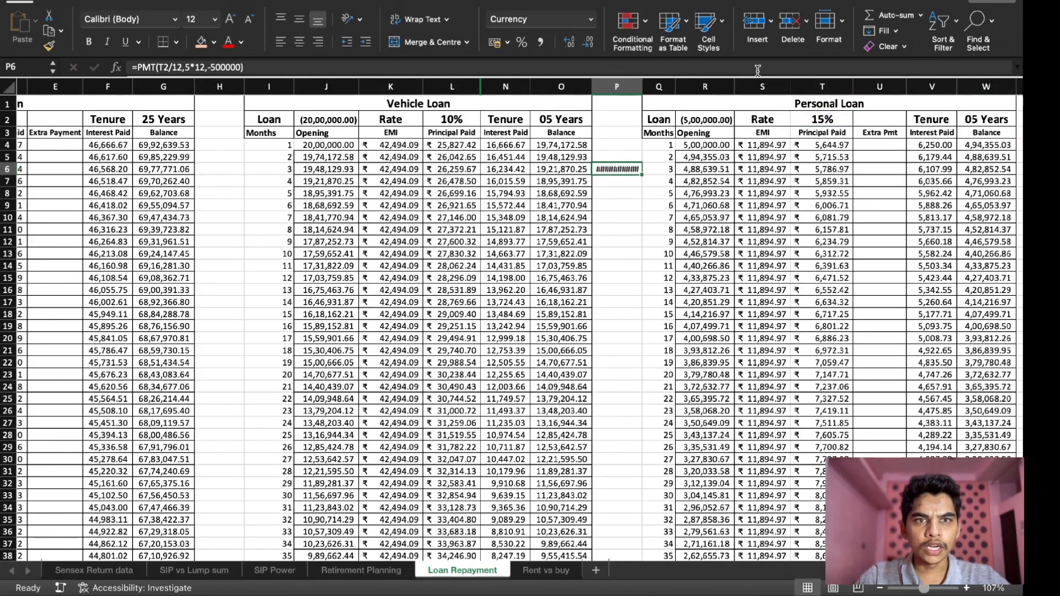
{"action": "left_click_drag", "start_coordinate": [645, 88], "coordinate": [652, 87]}
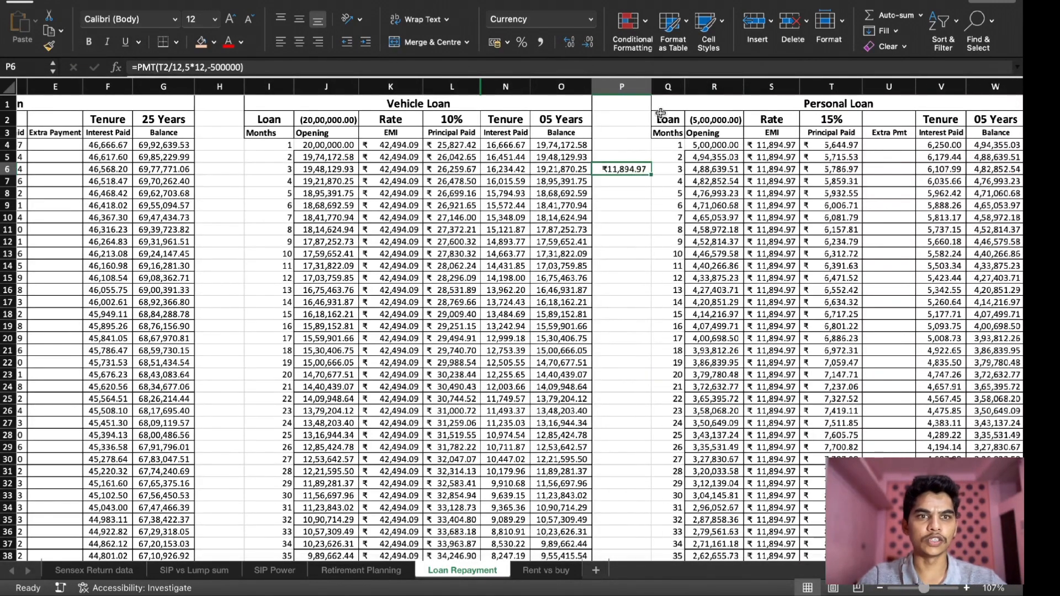
- Inspect the Personal Loan EMI formula in S4 and select all the EMI amounts beneath it to check their total
{"action": "left_click", "coordinate": [775, 144]}
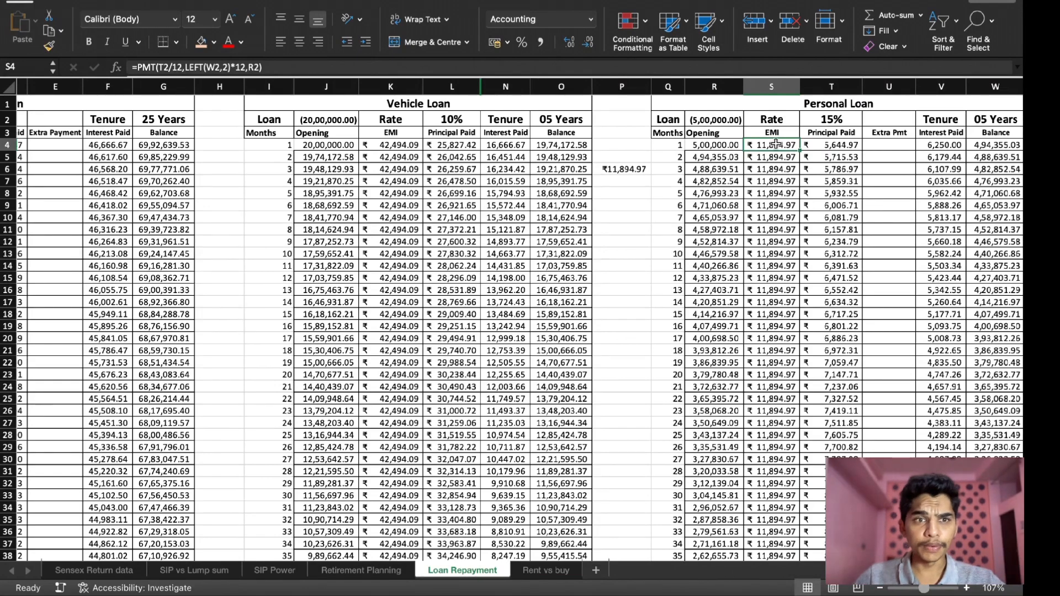
{"action": "scroll", "coordinate": [775, 145], "scroll_direction": "right", "scroll_amount": 1}
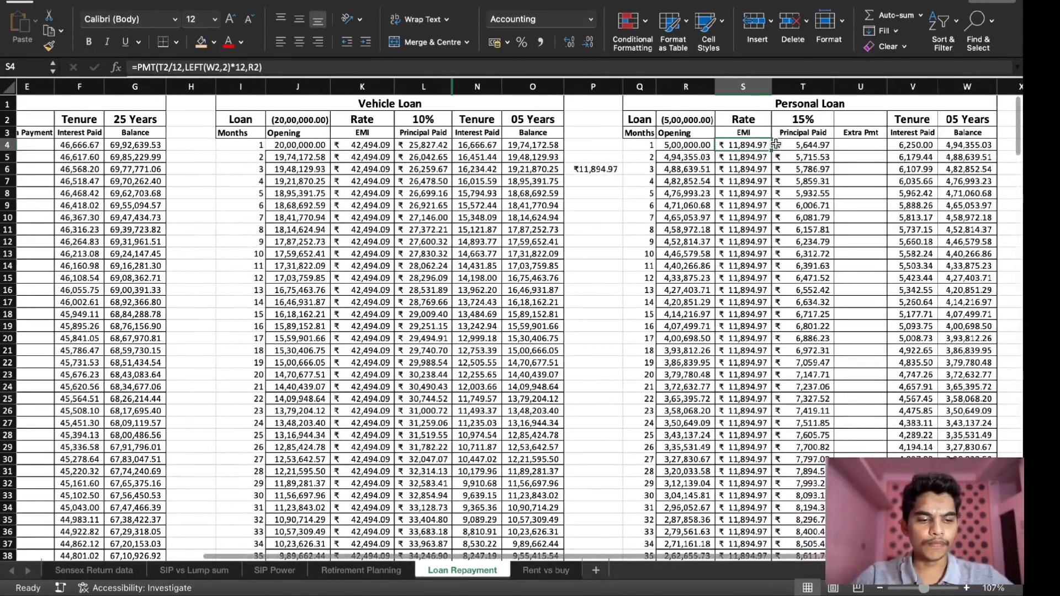
{"action": "key", "text": "Up"}
{"action": "key", "text": "Down"}
{"action": "key", "text": "ctrl+shift+Down"}
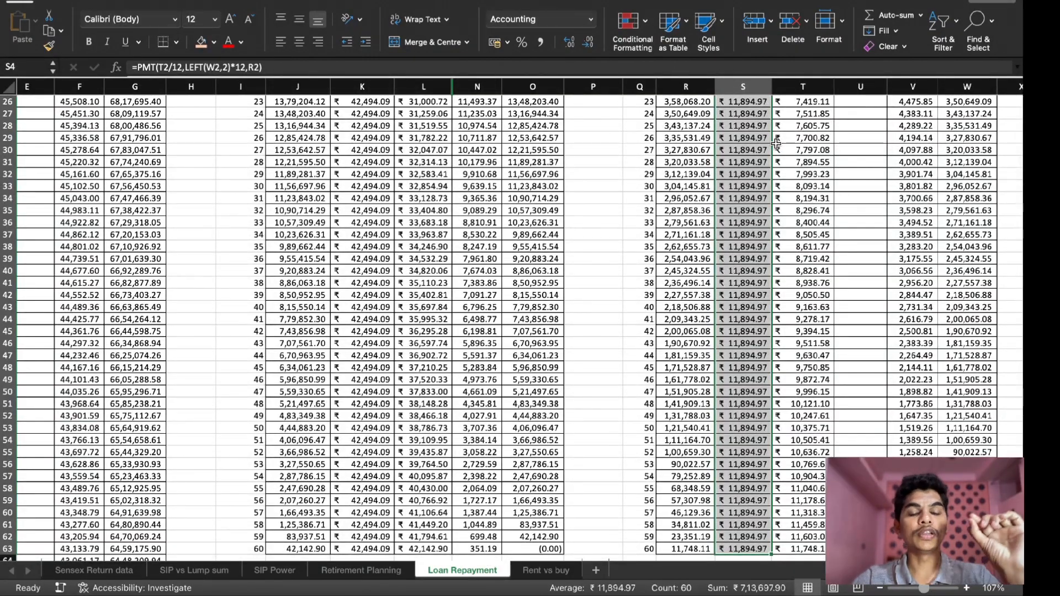
{"action": "scroll", "coordinate": [776, 145], "scroll_direction": "up", "scroll_amount": 8}
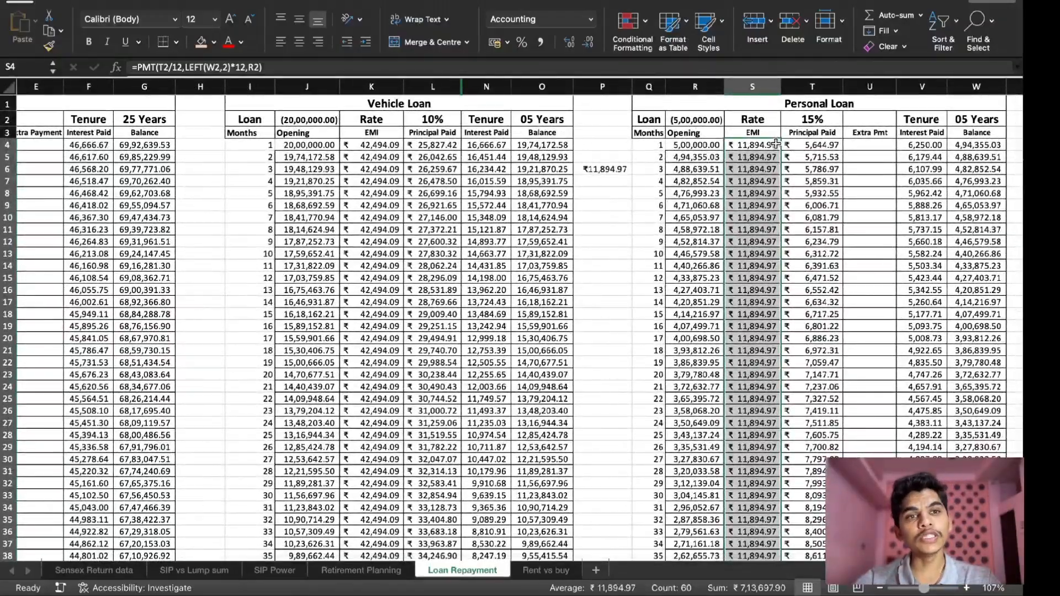
{"action": "scroll", "coordinate": [776, 144], "scroll_direction": "down", "scroll_amount": 8}
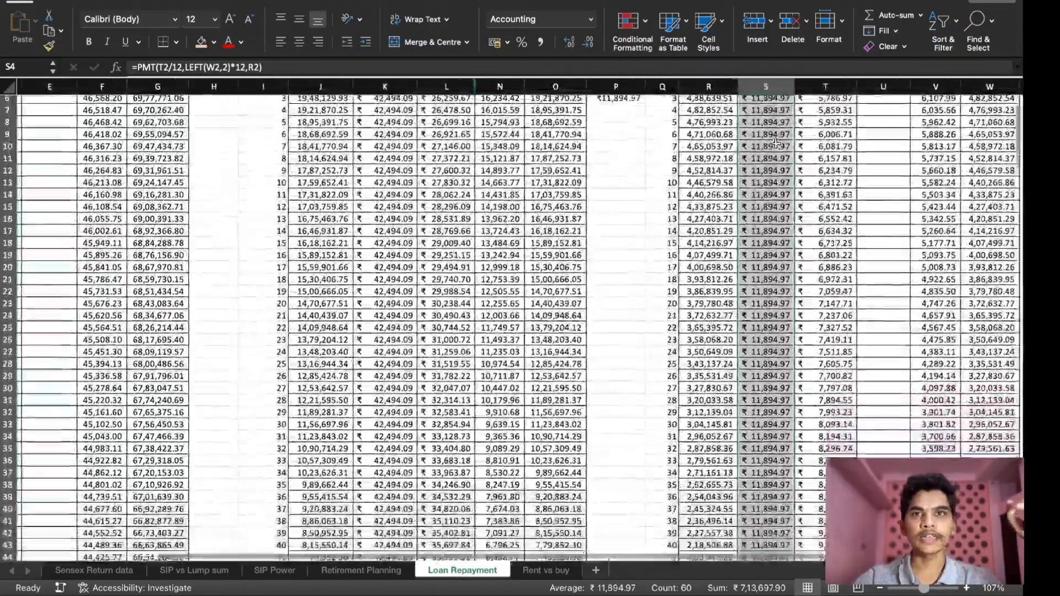
{"action": "scroll", "coordinate": [776, 143], "scroll_direction": "up", "scroll_amount": 8}
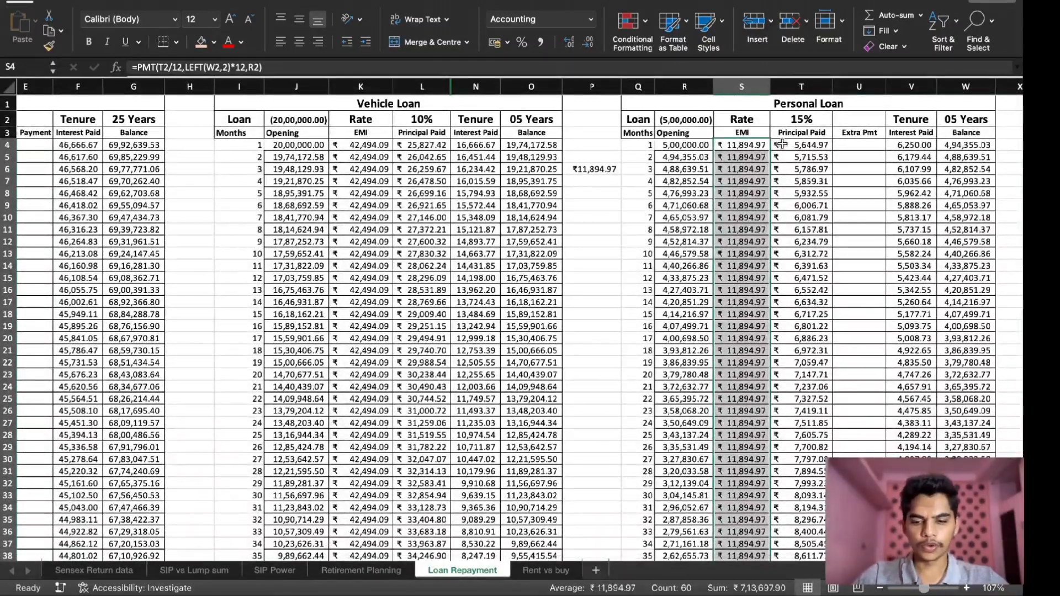
- Set the Personal Loan interest rate in T2 to 18%
{"action": "left_click", "coordinate": [785, 119]}
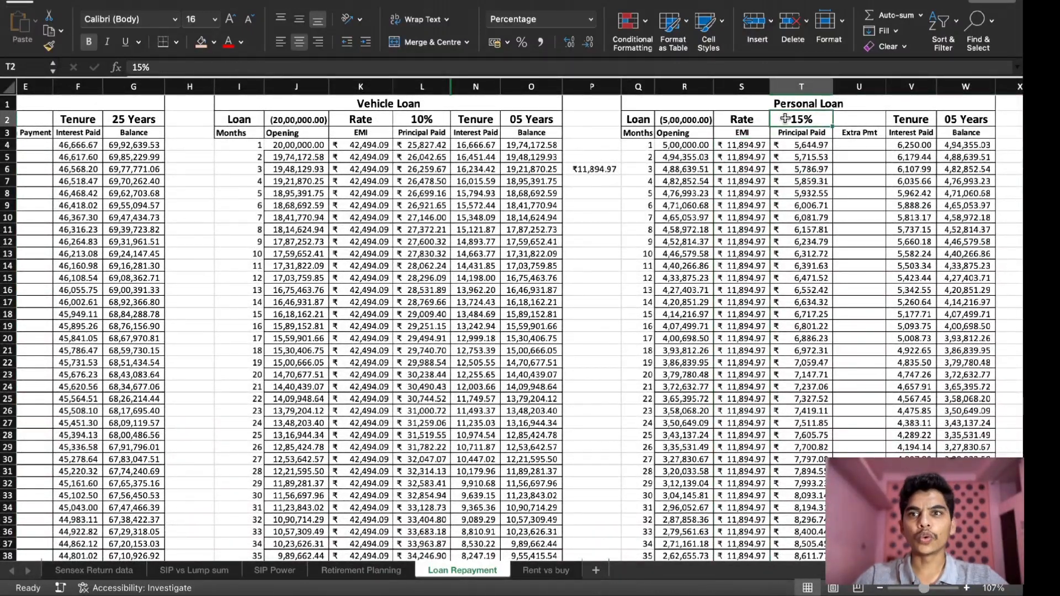
{"action": "type", "text": "18"}
{"action": "key", "text": "Return"}
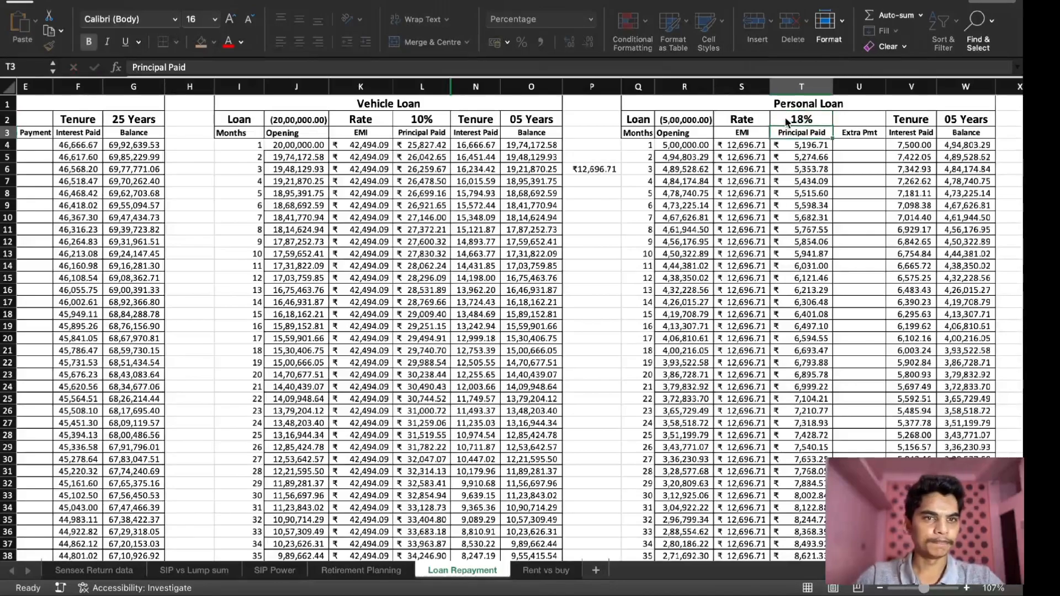
- Select the Personal Loan EMI amounts from S4 to check their total at the 18% rate, and move on to the Extra Pmt column
{"action": "key", "text": "Down"}
{"action": "key", "text": "Left"}
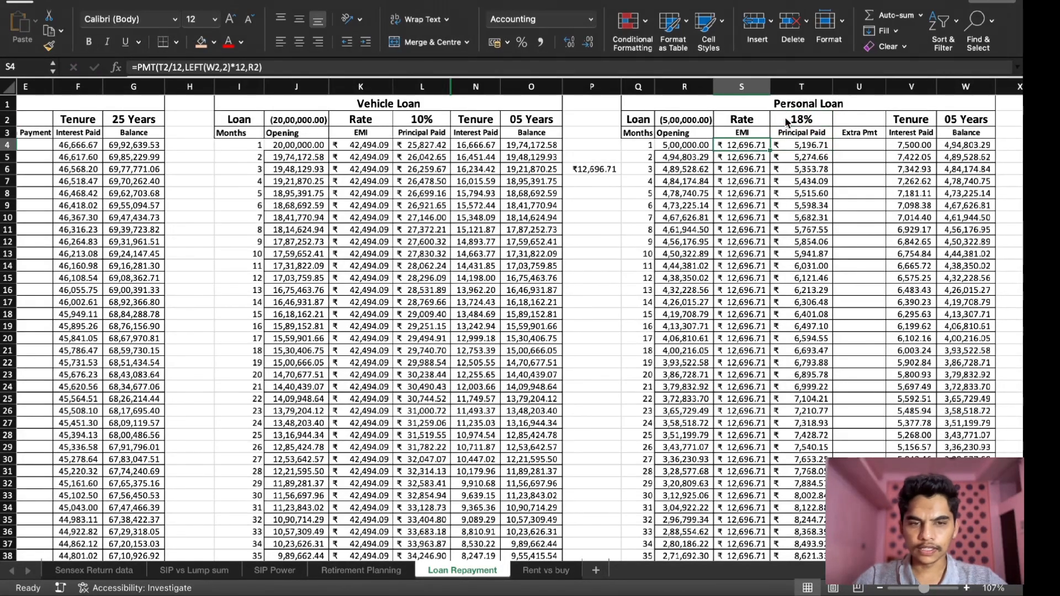
{"action": "key", "text": "ctrl+shift+Down"}
{"action": "scroll", "coordinate": [787, 122], "scroll_direction": "up", "scroll_amount": 10}
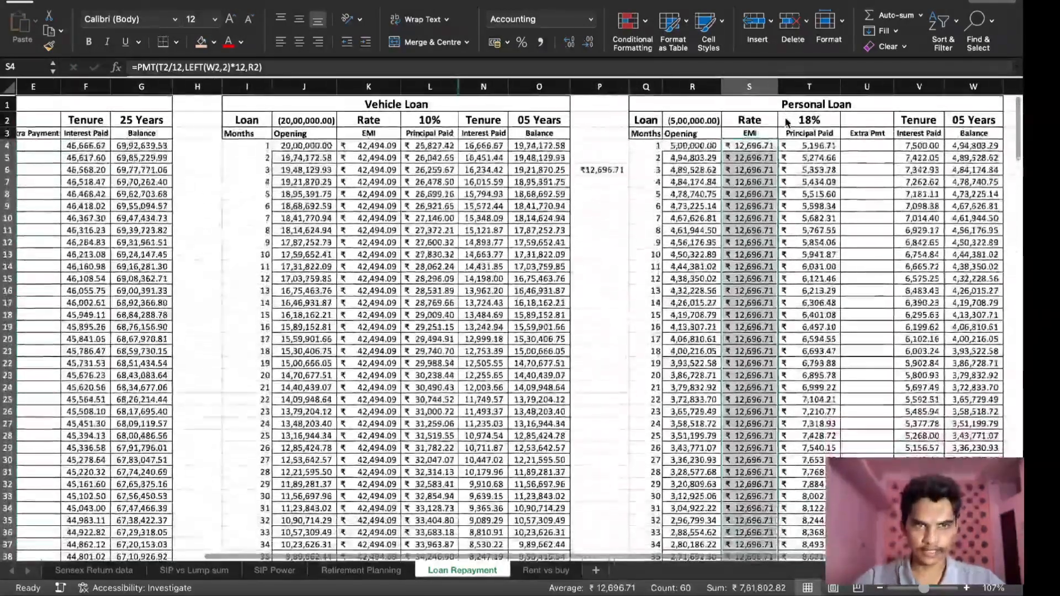
{"action": "key", "text": "Right"}
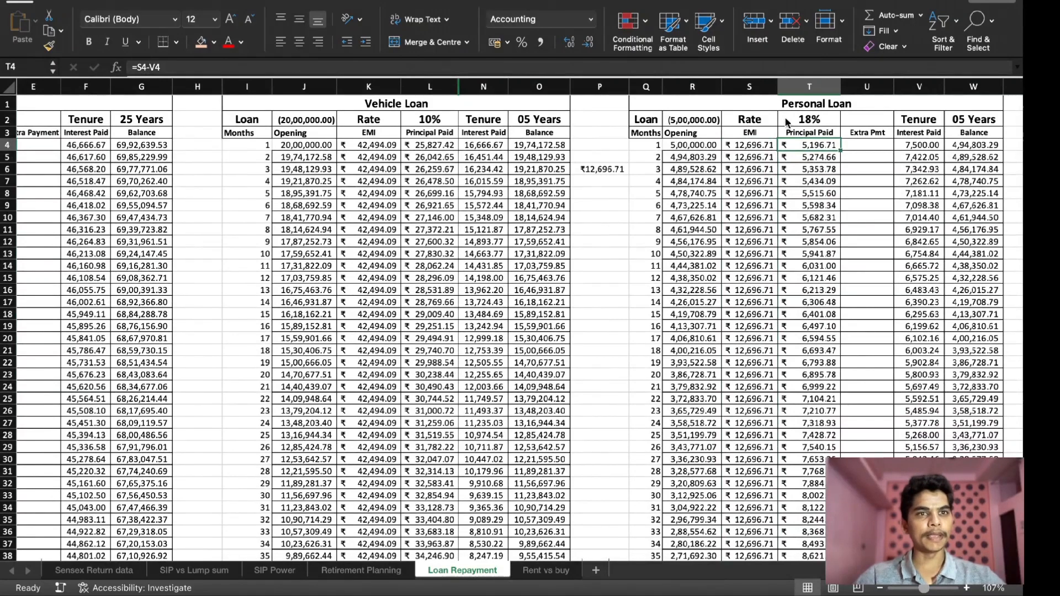
{"action": "key", "text": "Right"}
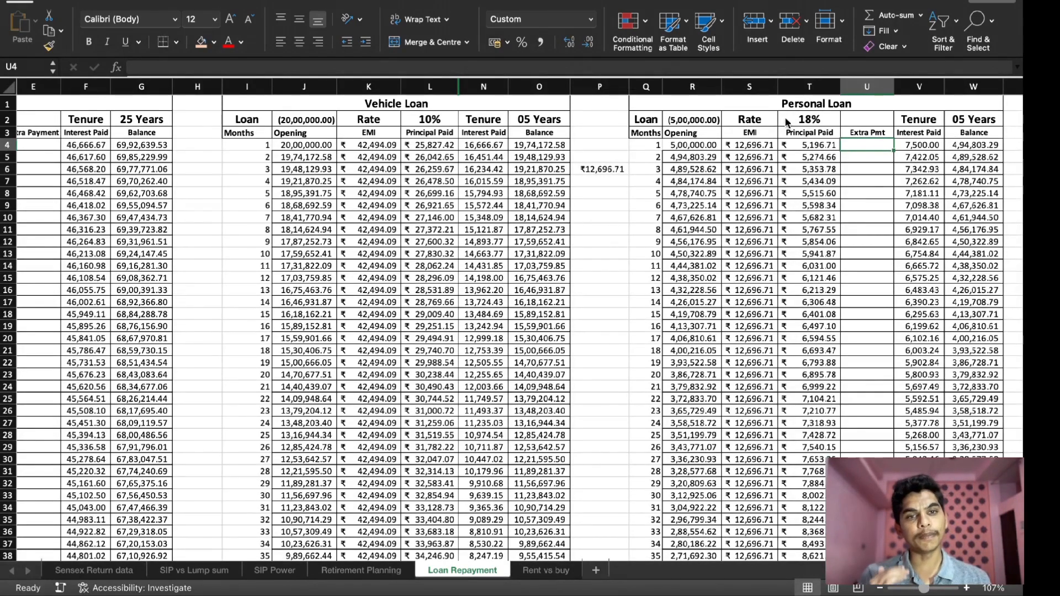
- Start a sum formula in S64, directly below the last Personal Loan EMI amount
{"action": "left_click", "coordinate": [738, 146]}
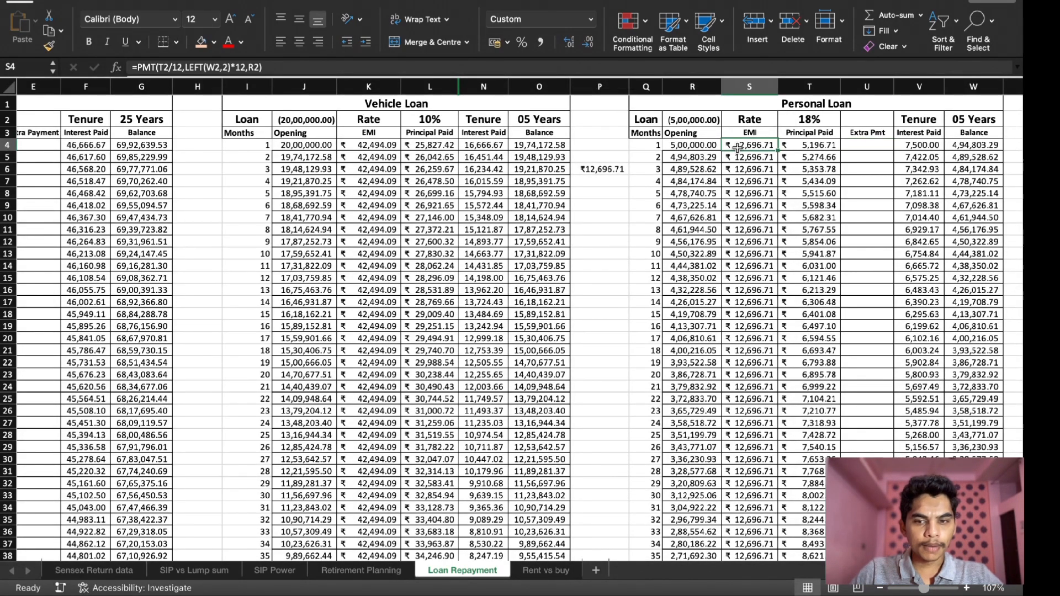
{"action": "key", "text": "ctrl+shift+Down"}
{"action": "key", "text": "Return"}
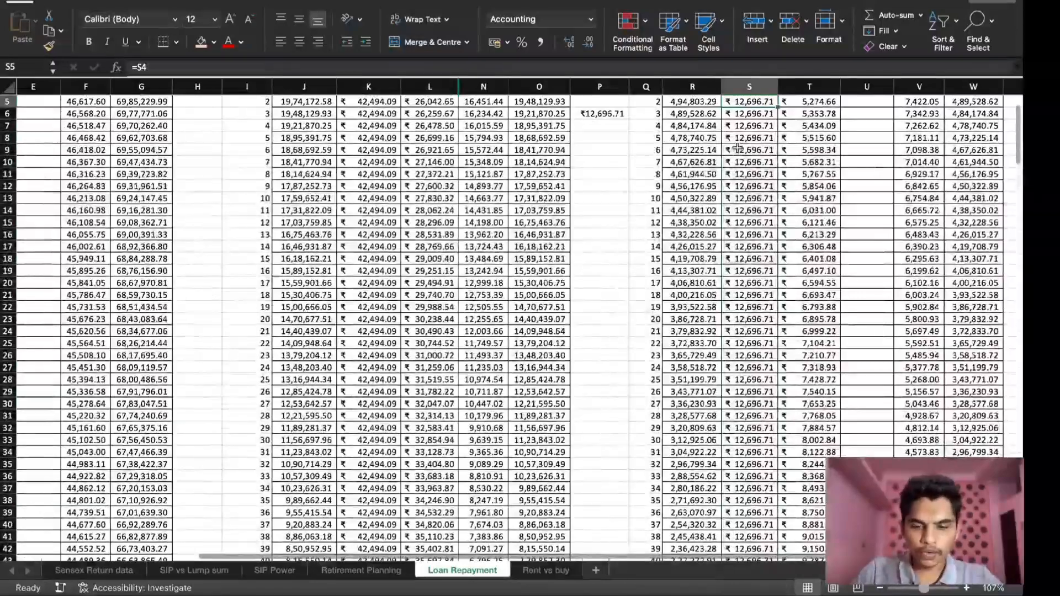
{"action": "key", "text": "ctrl+Down"}
{"action": "key", "text": "Down"}
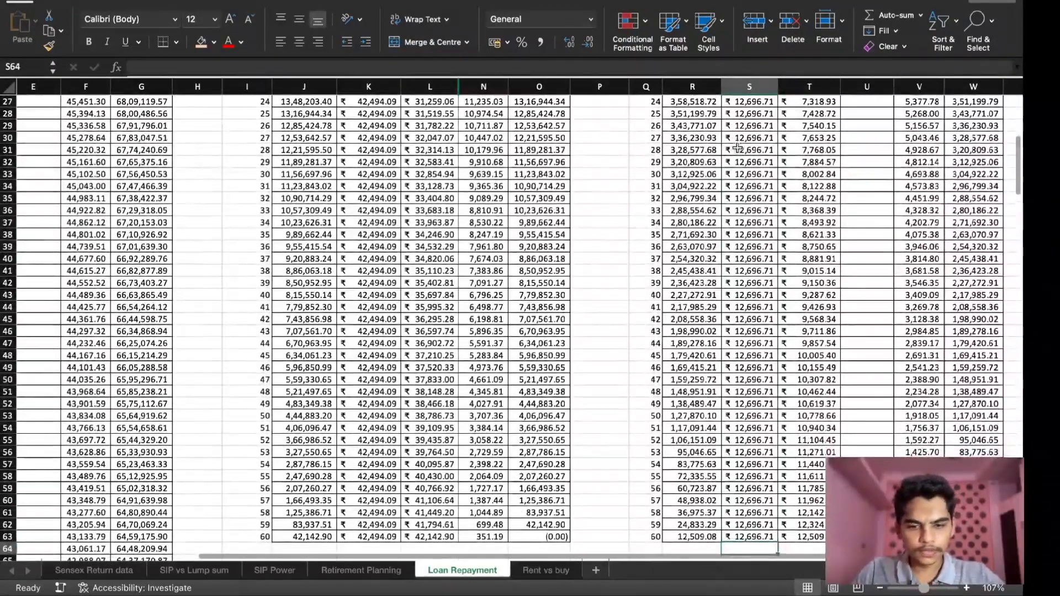
{"action": "type", "text": "=s"}
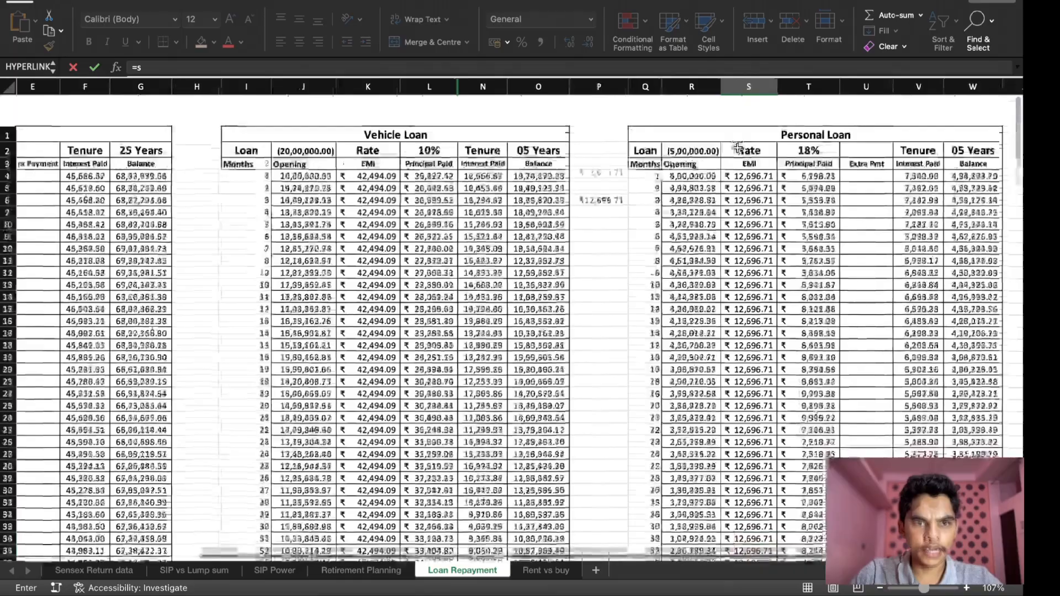
- Label the total repaid on each loan "Full Amt", in X6 for Personal Loan, P6 for Vehicle Loan and H5 for Home Loan
{"action": "scroll", "coordinate": [276, 109], "scroll_direction": "left", "scroll_amount": 5}
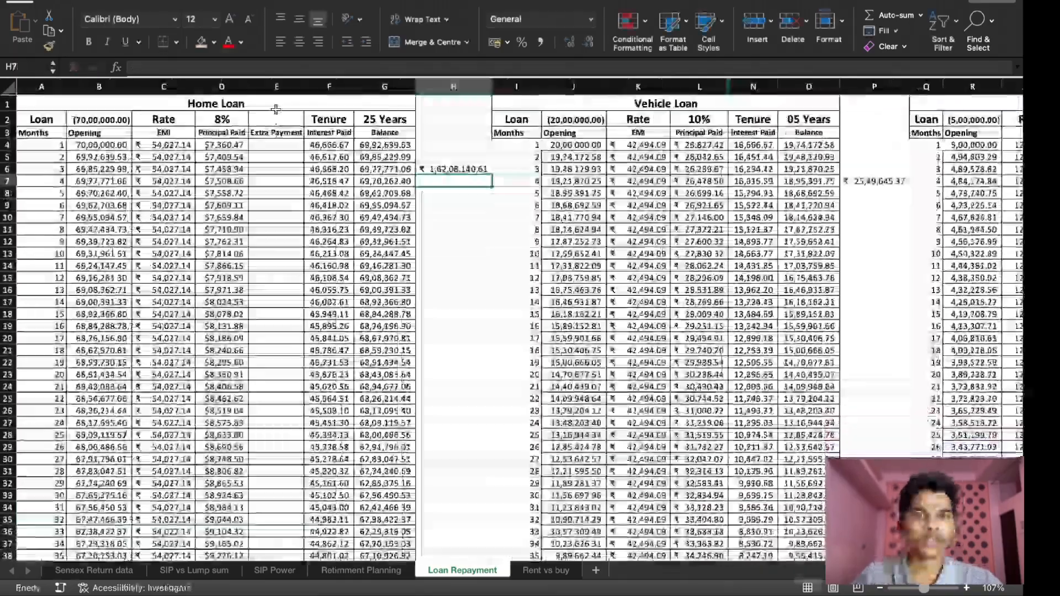
{"action": "scroll", "coordinate": [276, 109], "scroll_direction": "right", "scroll_amount": 5}
{"action": "scroll", "coordinate": [276, 108], "scroll_direction": "left", "scroll_amount": 3}
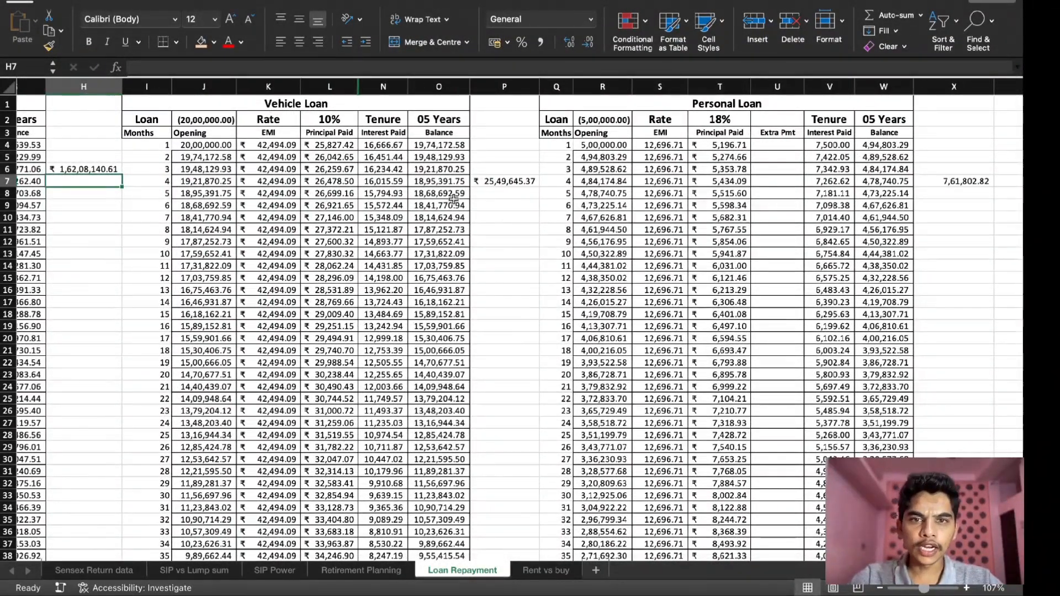
{"action": "left_click", "coordinate": [947, 181]}
{"action": "left_click", "coordinate": [946, 172]}
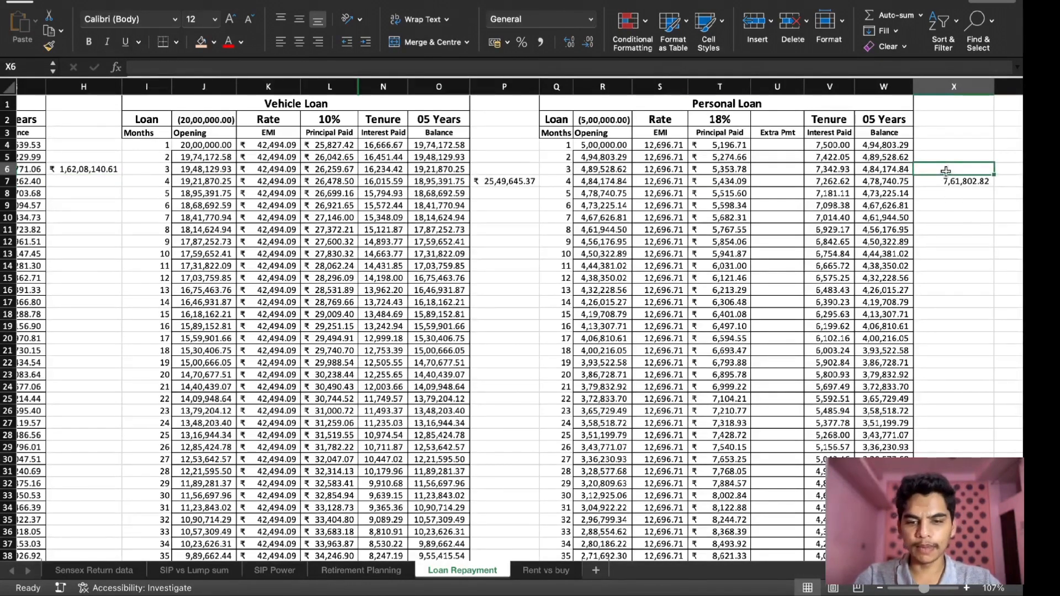
{"action": "type", "text": "Full"}
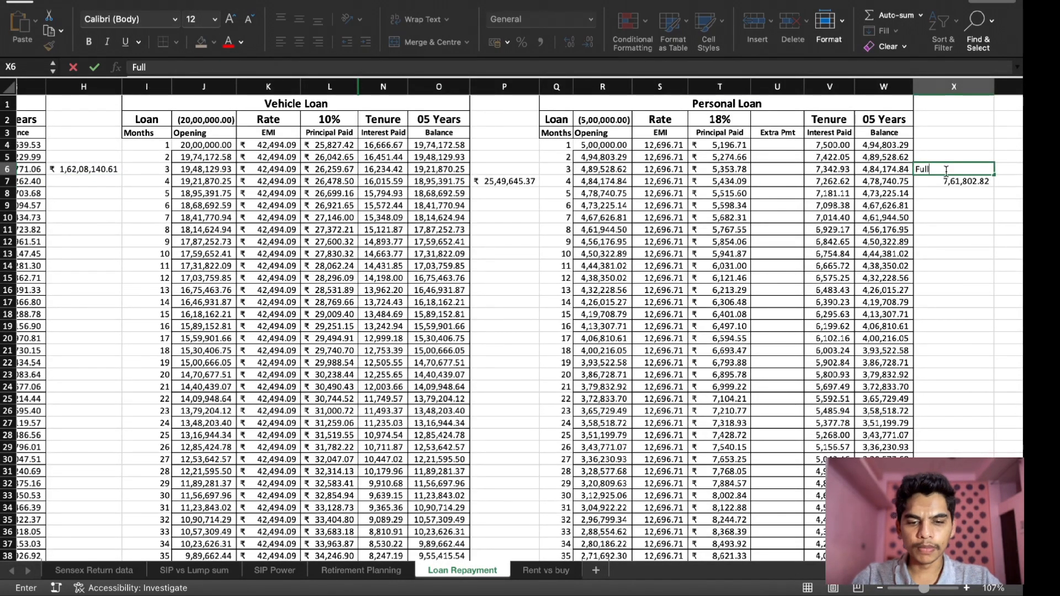
{"action": "type", "text": " Sum"}
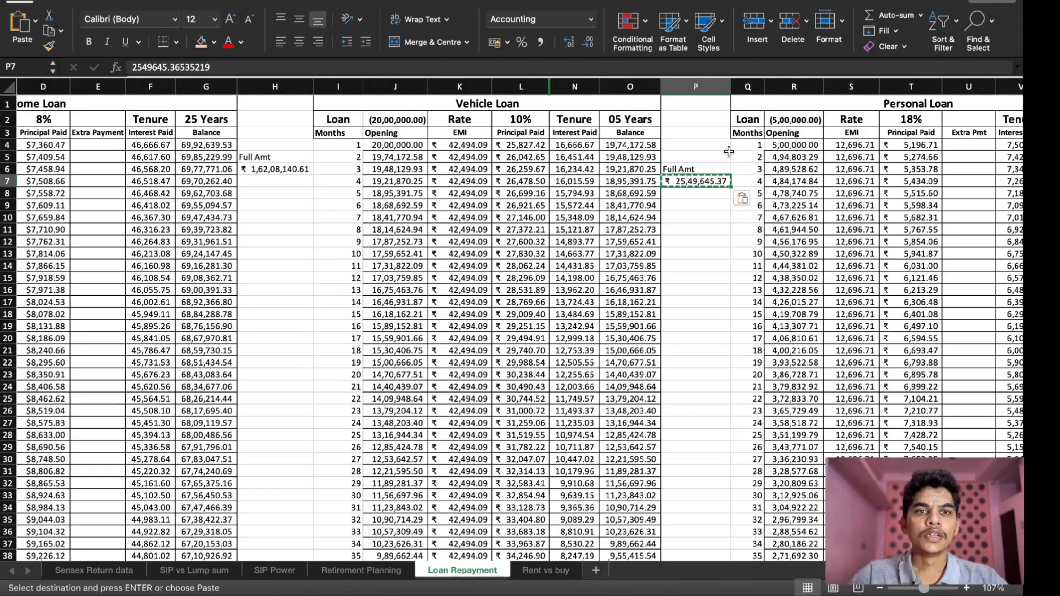
- Enter an extra payment of 1000 for month 1 of the Personal Loan in U4 and format it as English (India) rupee accounting
{"action": "scroll", "coordinate": [729, 151], "scroll_direction": "right", "scroll_amount": 5}
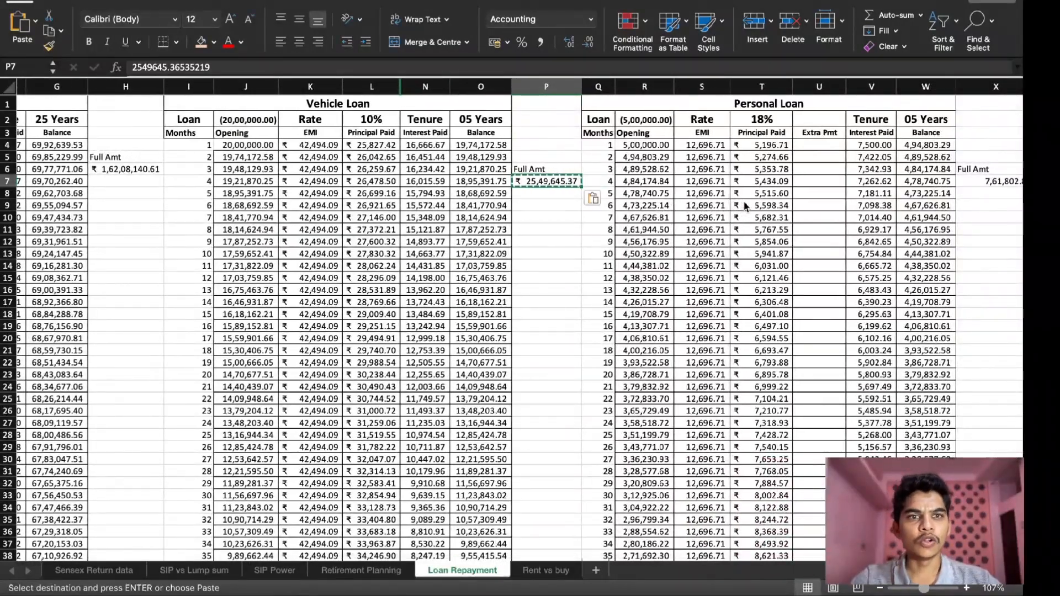
{"action": "scroll", "coordinate": [745, 206], "scroll_direction": "right", "scroll_amount": 2}
{"action": "scroll", "coordinate": [745, 205], "scroll_direction": "right", "scroll_amount": 1}
{"action": "key", "text": "ctrl+v"}
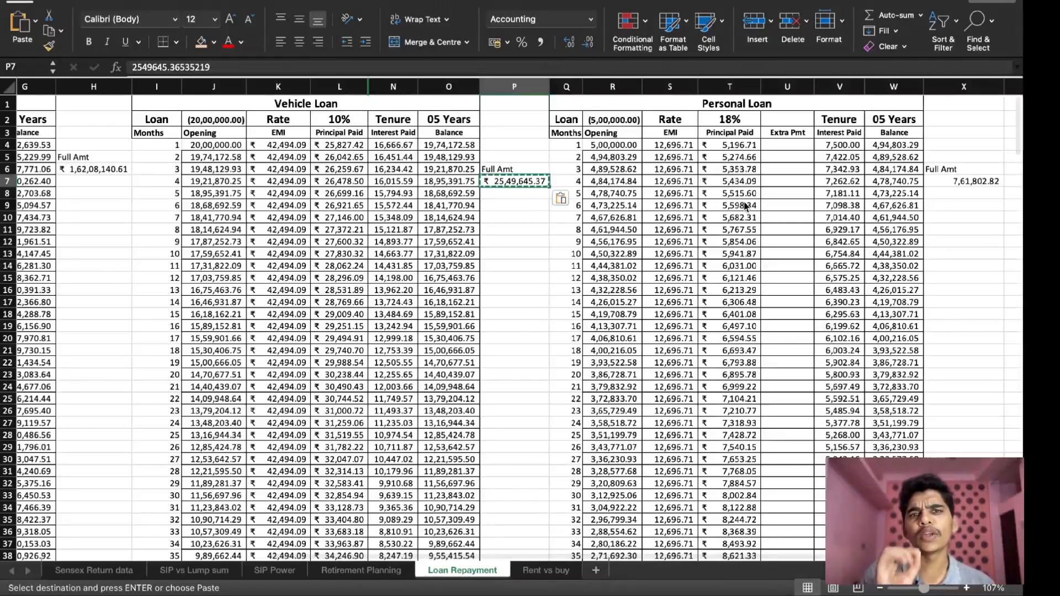
{"action": "left_click", "coordinate": [788, 149]}
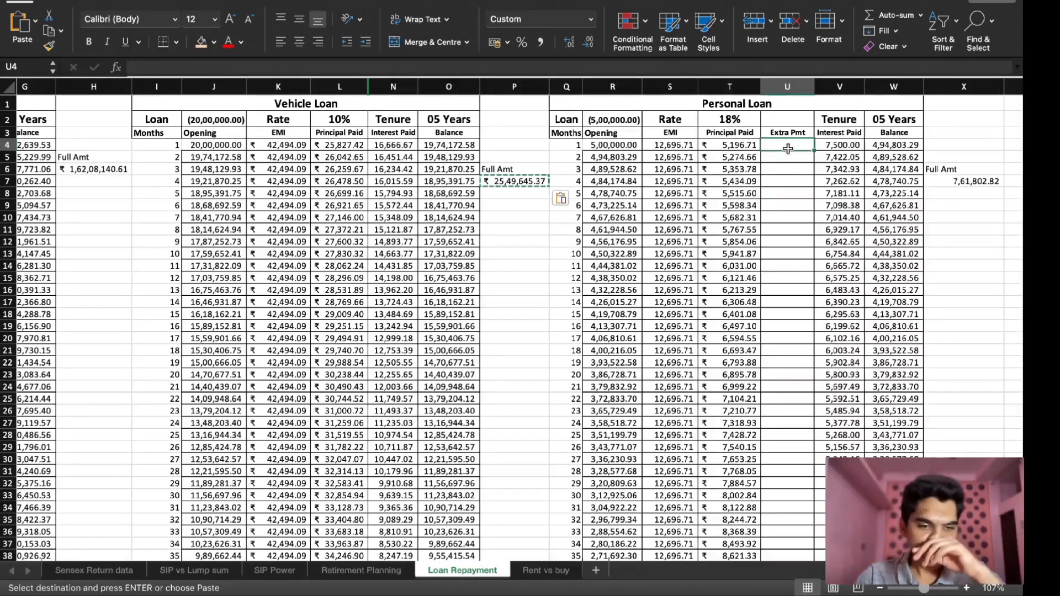
{"action": "type", "text": "1000"}
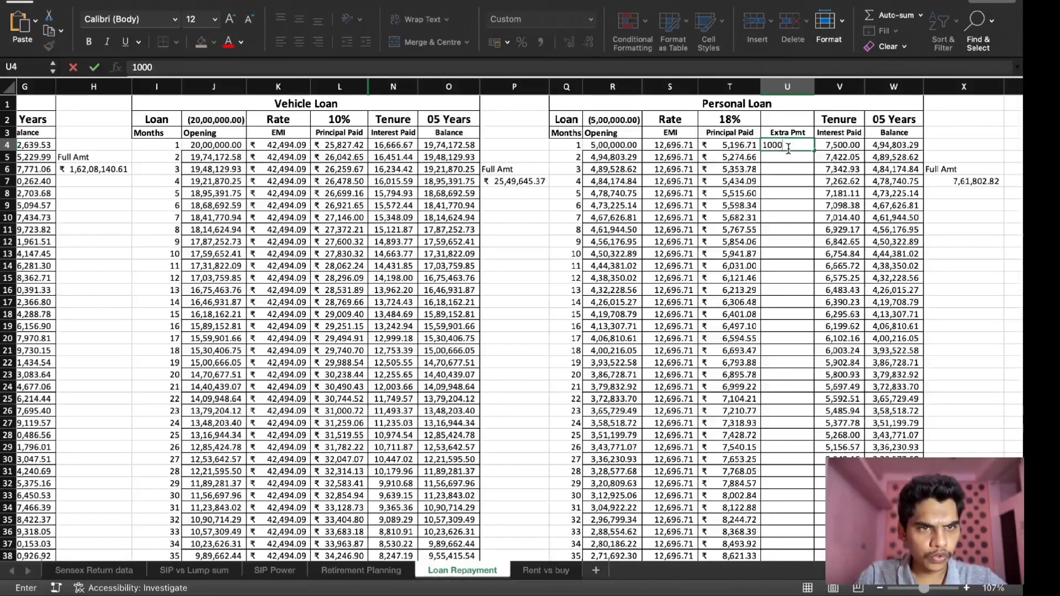
{"action": "key", "text": "Return"}
{"action": "left_click", "coordinate": [789, 149]}
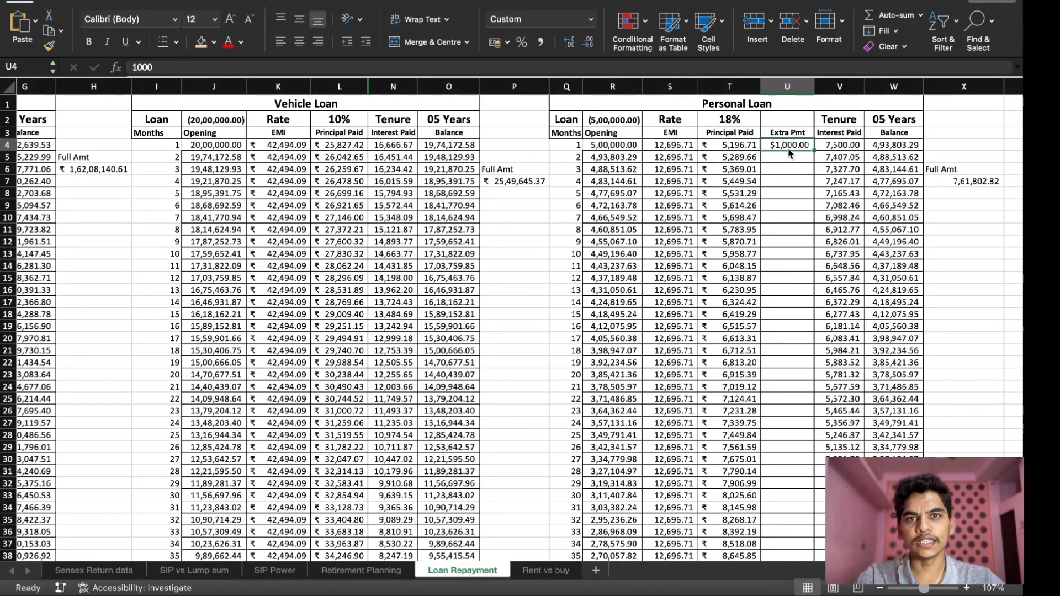
{"action": "left_click", "coordinate": [507, 43]}
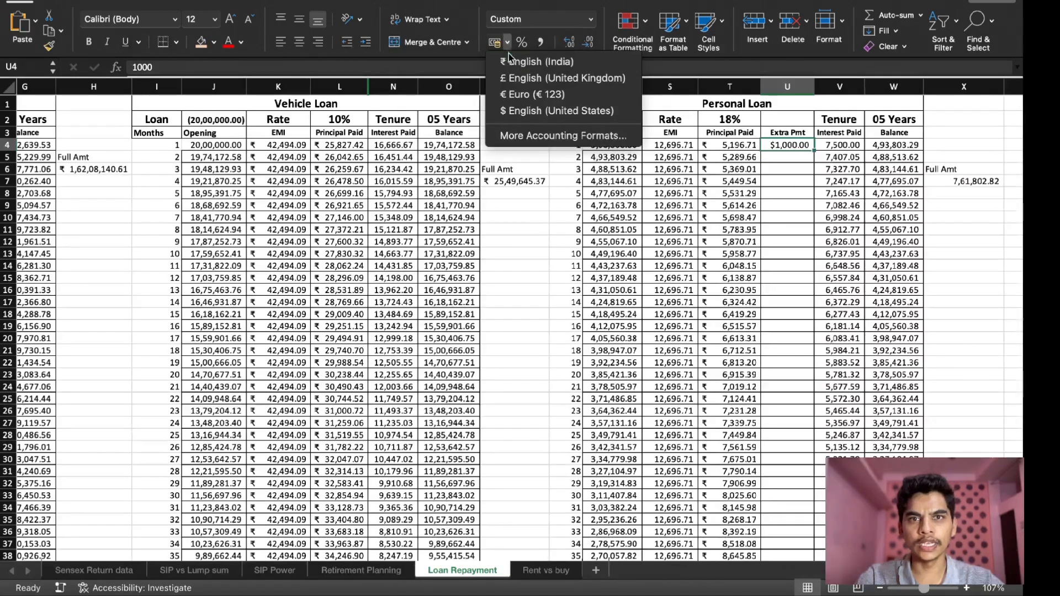
{"action": "left_click", "coordinate": [514, 63]}
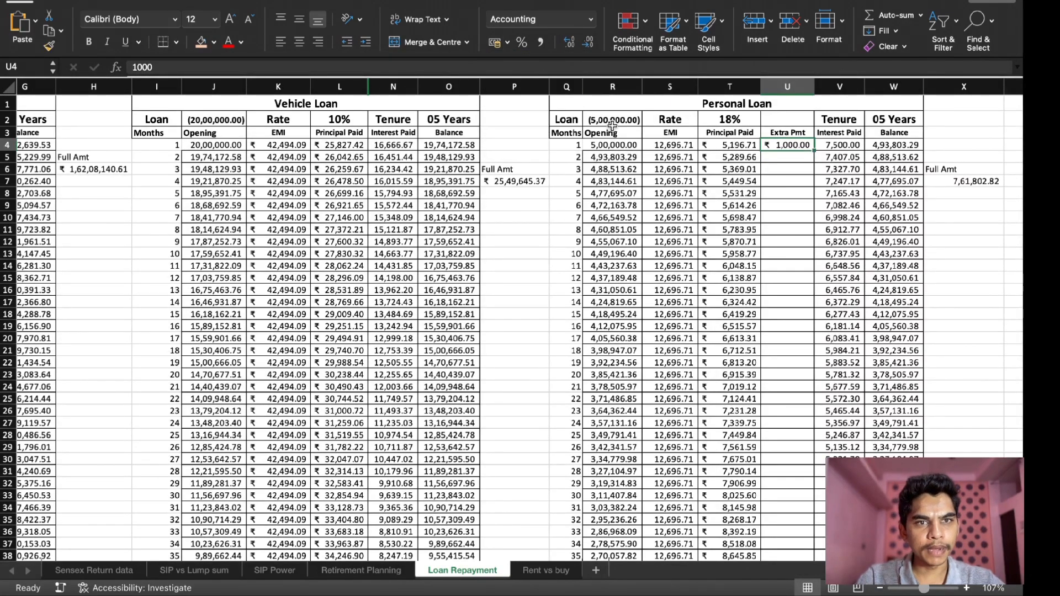
- Fill the 1000 extra payment down the Personal Loan's Extra Pmt column from U4 to U63
{"action": "key", "text": "Left"}
{"action": "key", "text": "ctrl+Down"}
{"action": "key", "text": "Right"}
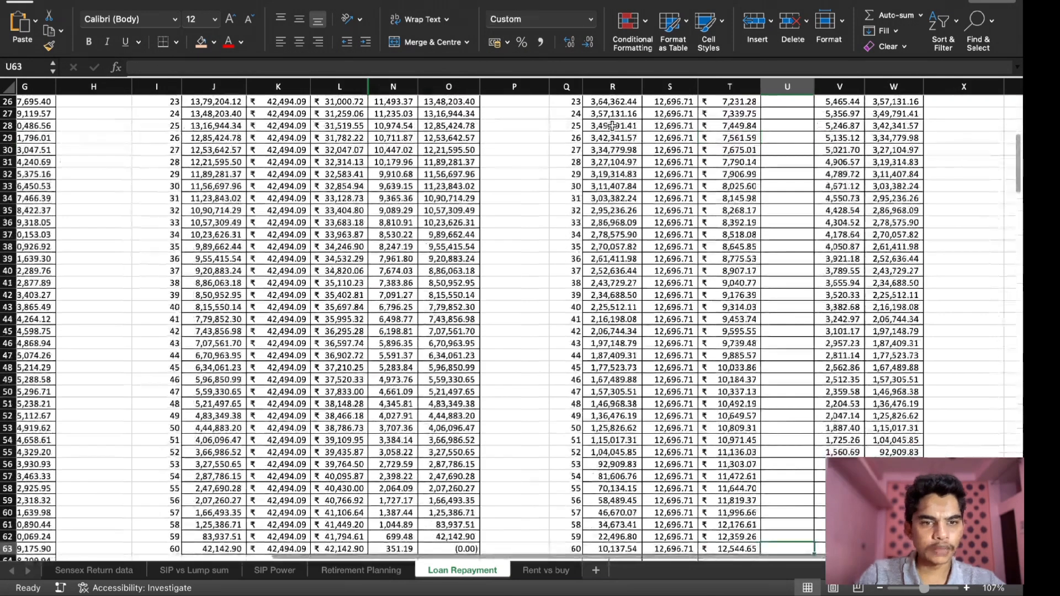
{"action": "key", "text": "ctrl+shift+Up"}
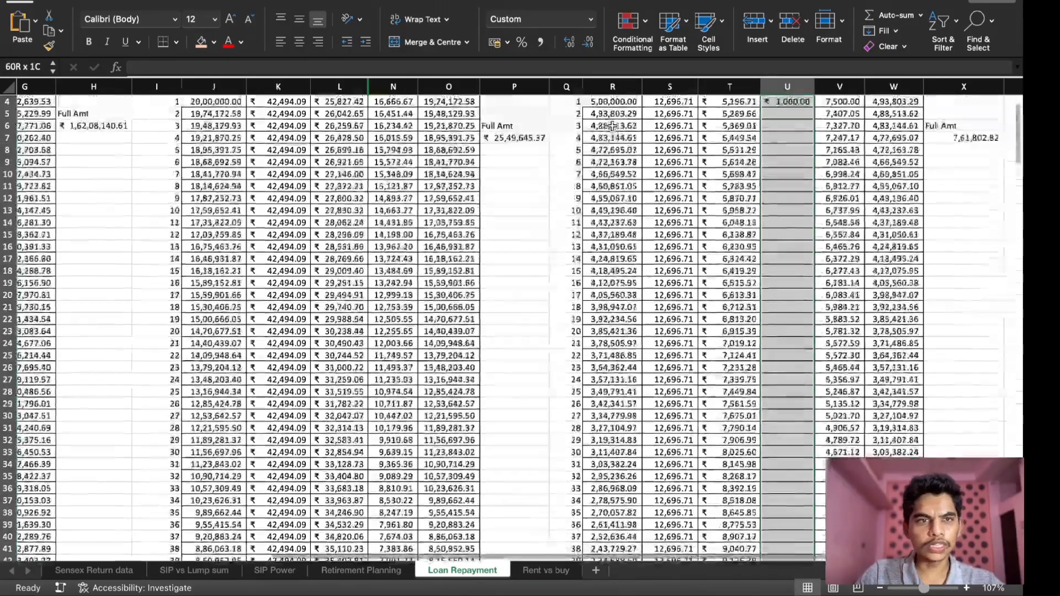
{"action": "key", "text": "ctrl+d"}
- Examine the Personal Loan opening balances around month 54 and select the EMI amounts S58 to S63 to check their total
{"action": "scroll", "coordinate": [613, 126], "scroll_direction": "up", "scroll_amount": 2}
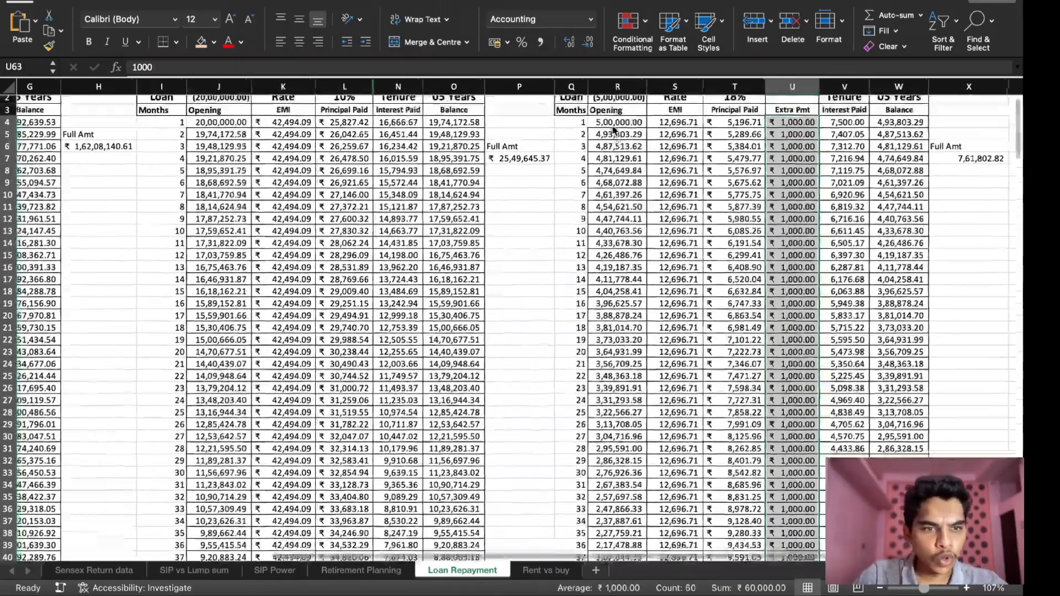
{"action": "scroll", "coordinate": [613, 130], "scroll_direction": "down", "scroll_amount": 1}
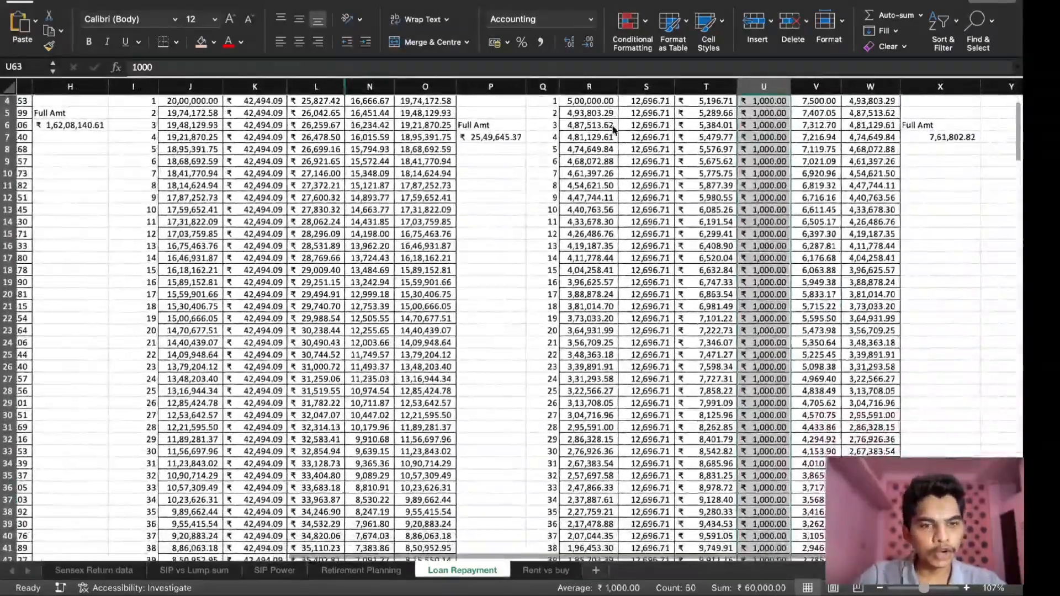
{"action": "scroll", "coordinate": [613, 130], "scroll_direction": "down", "scroll_amount": 6}
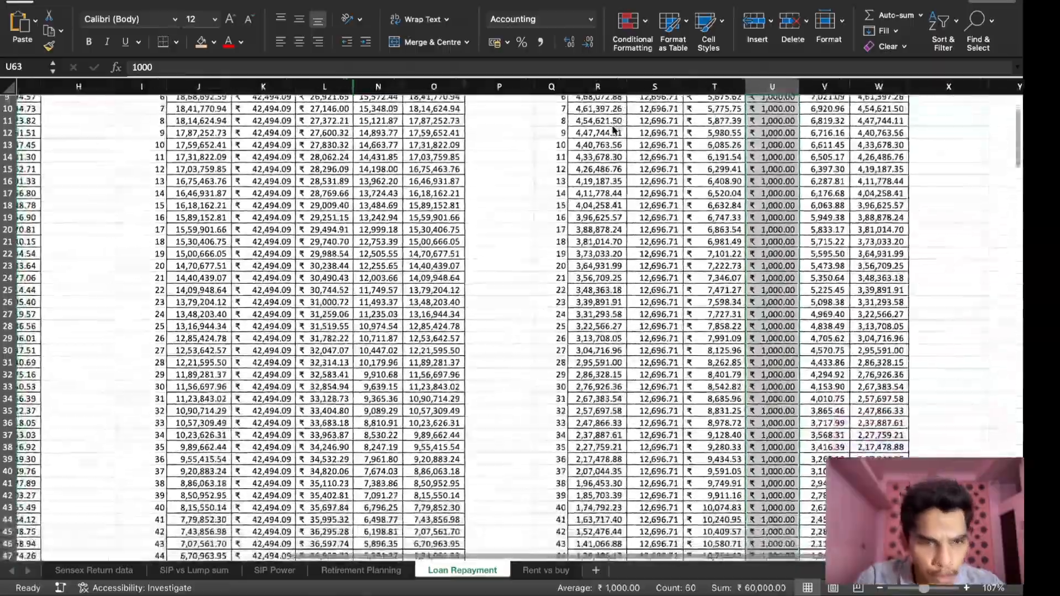
{"action": "scroll", "coordinate": [615, 130], "scroll_direction": "down", "scroll_amount": 2}
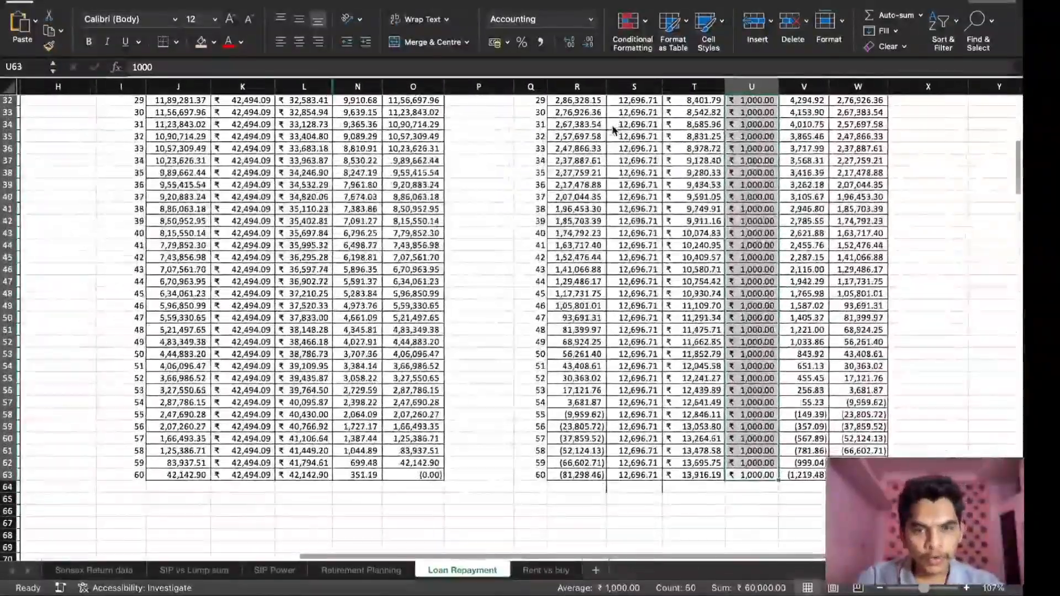
{"action": "left_click", "coordinate": [577, 399]}
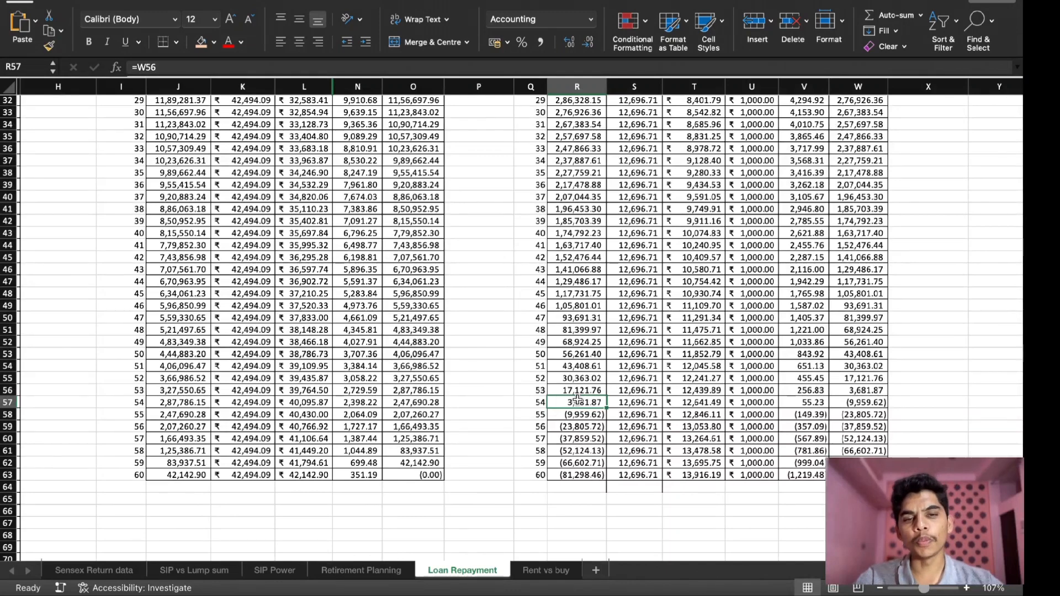
{"action": "left_click", "coordinate": [628, 398]}
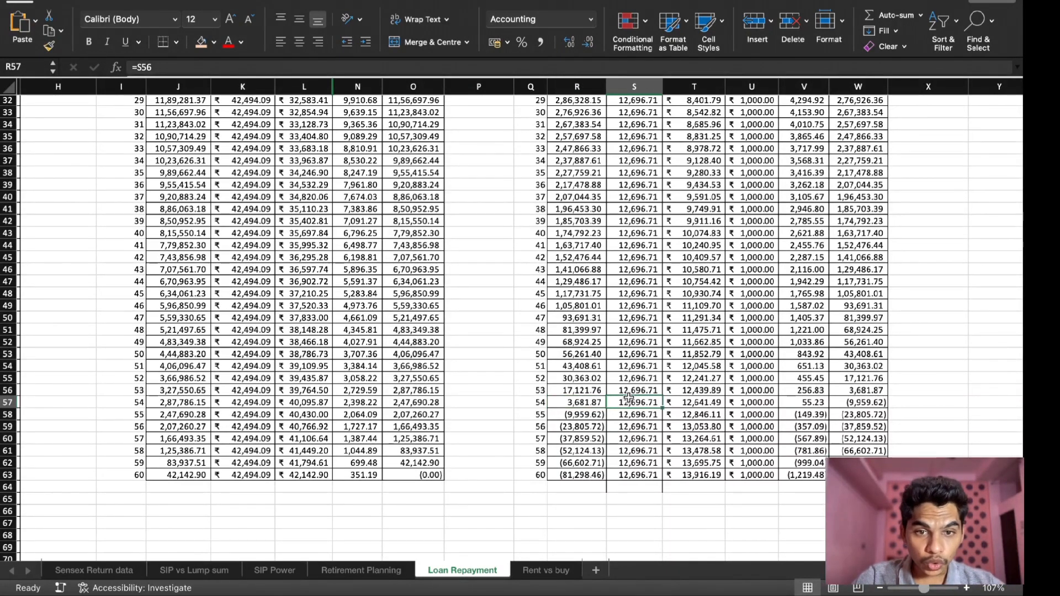
{"action": "key", "text": "Right"}
{"action": "key", "text": "Left"}
{"action": "key", "text": "Down"}
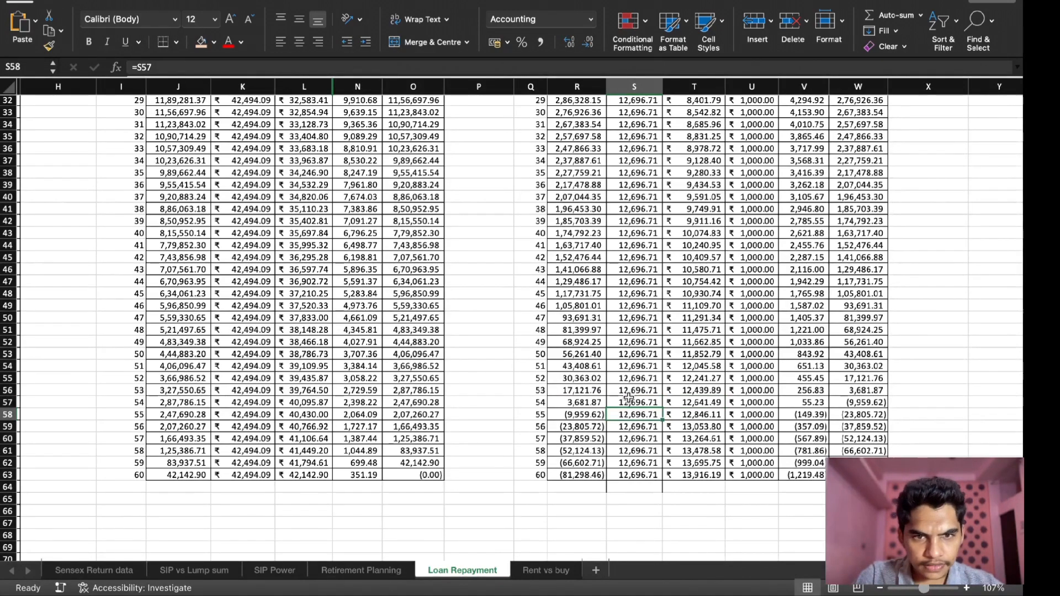
{"action": "key", "text": "ctrl+shift+Down"}
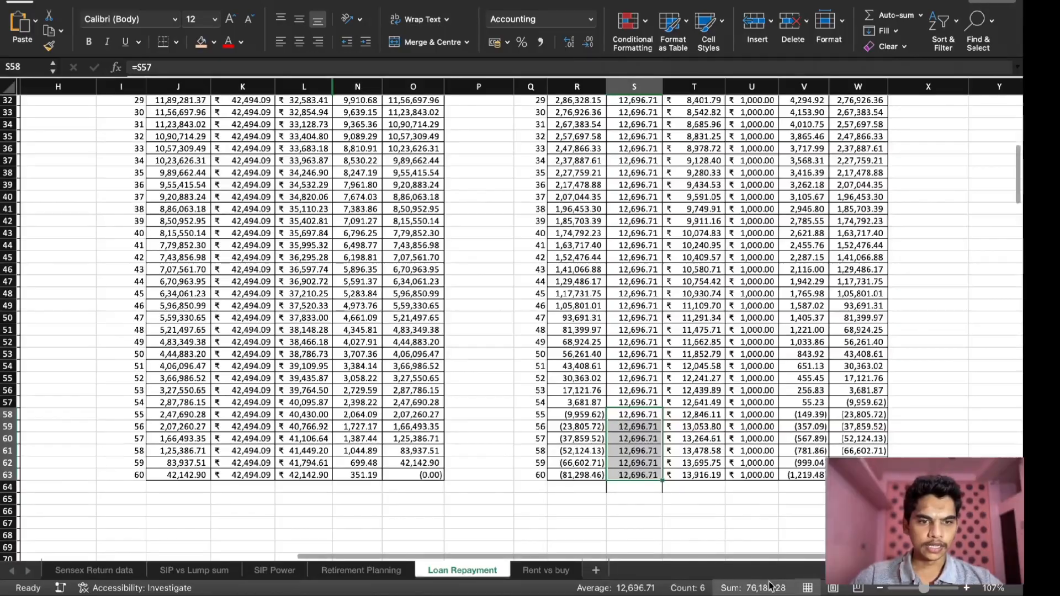
- Add the label "If I Pay 1000 Extra" in X10 and enter 76180.28 beside it in Y10
{"action": "scroll", "coordinate": [769, 466], "scroll_direction": "up", "scroll_amount": 10}
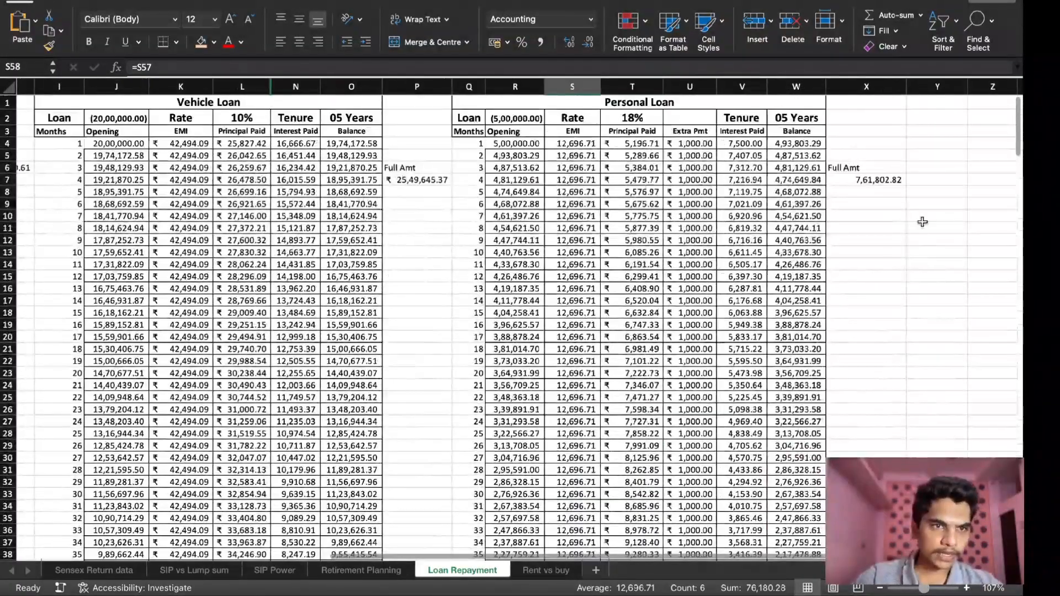
{"action": "left_click", "coordinate": [881, 220]}
{"action": "type", "text": "If I"}
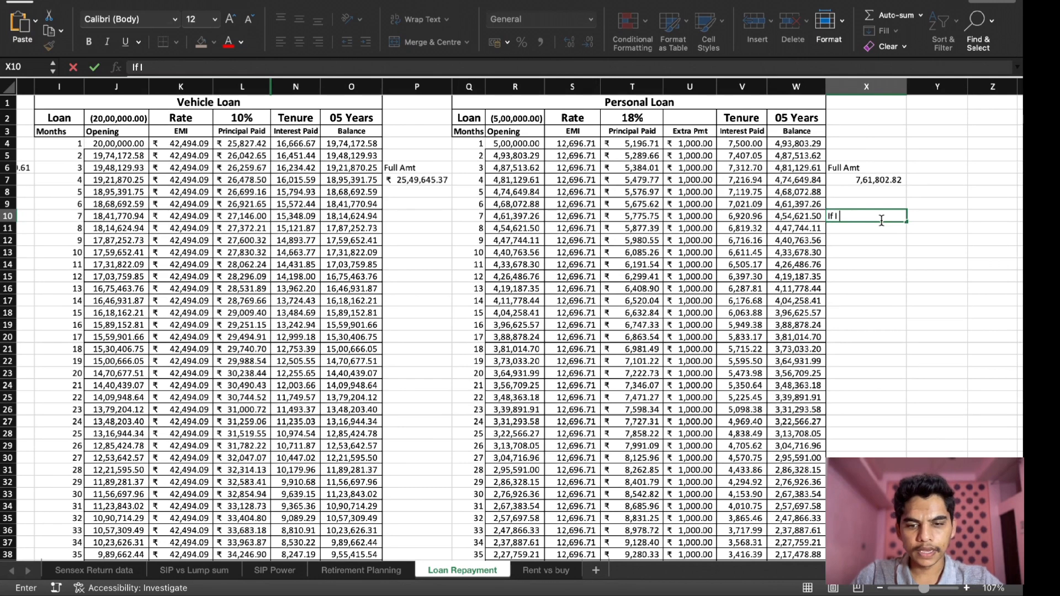
{"action": "type", "text": " Pay 1000 Extra"}
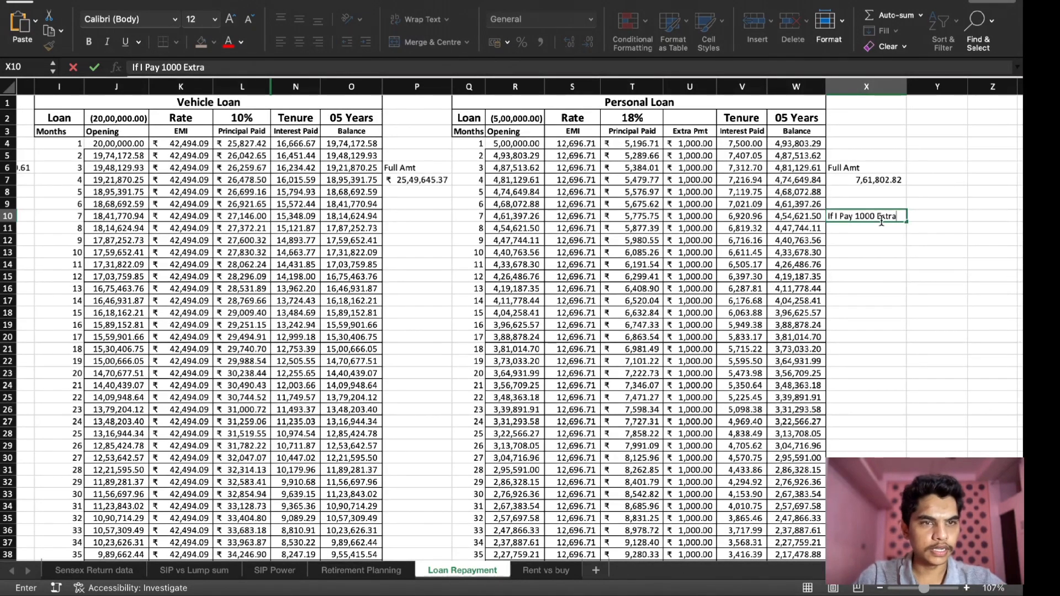
{"action": "key", "text": "Tab"}
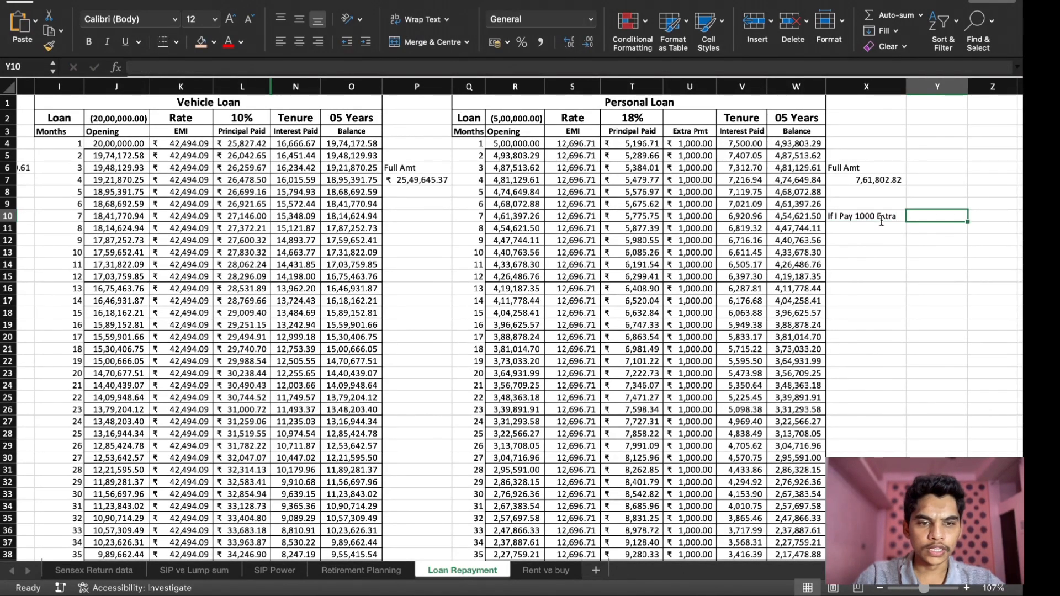
{"action": "type", "text": "76180.28"}
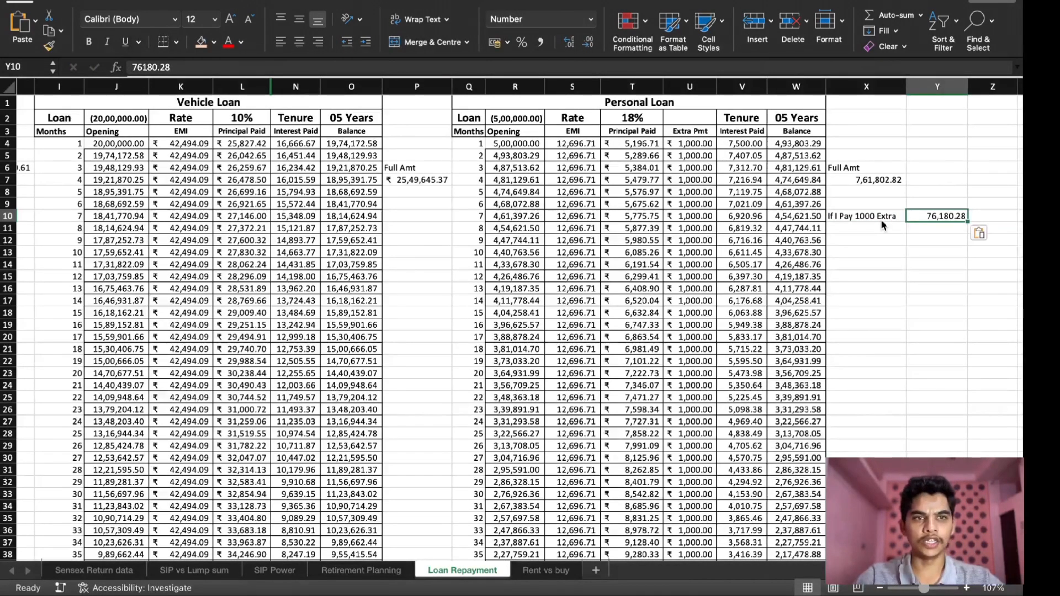
{"action": "key", "text": "Return"}
{"action": "key", "text": "Left"}
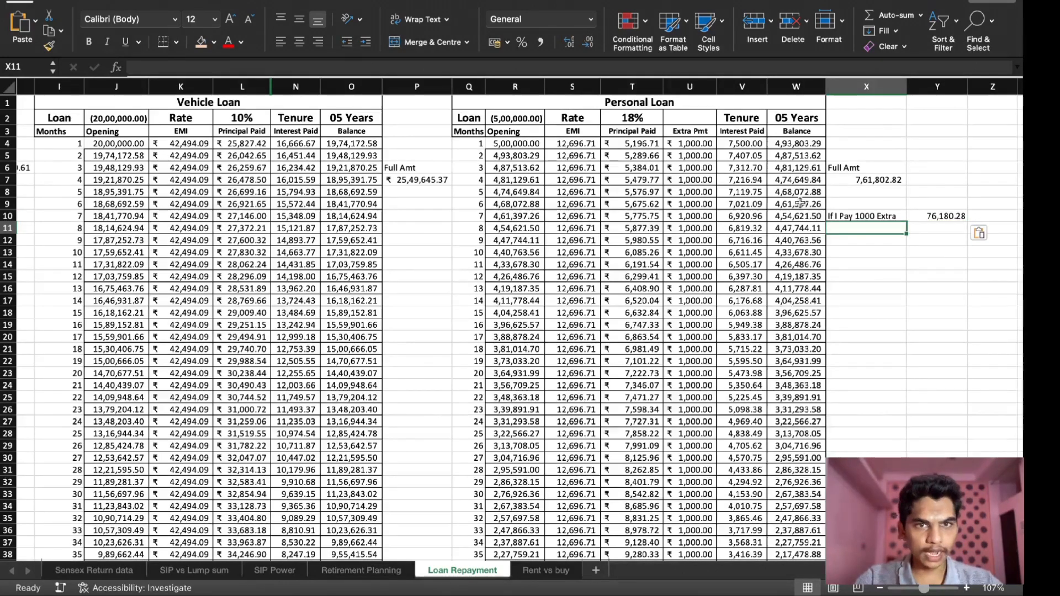
- Select the Personal Loan EMI amounts from S4 to S57, leaving out the last six months, to check their total
{"action": "left_click", "coordinate": [587, 140]}
{"action": "key", "text": "shift+super+Down"}
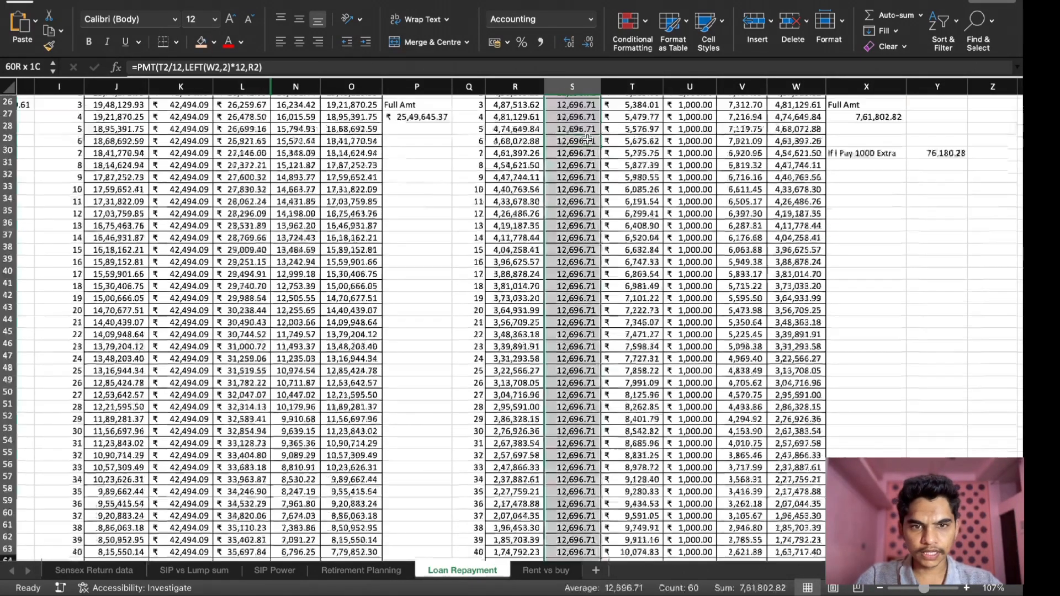
{"action": "key", "text": "shift+Up"}
{"action": "key", "text": "shift+Up"}
{"action": "key", "text": "shift+Up"}
{"action": "key", "text": "shift+Up"}
{"action": "key", "text": "shift+Up"}
{"action": "key", "text": "shift+Up"}
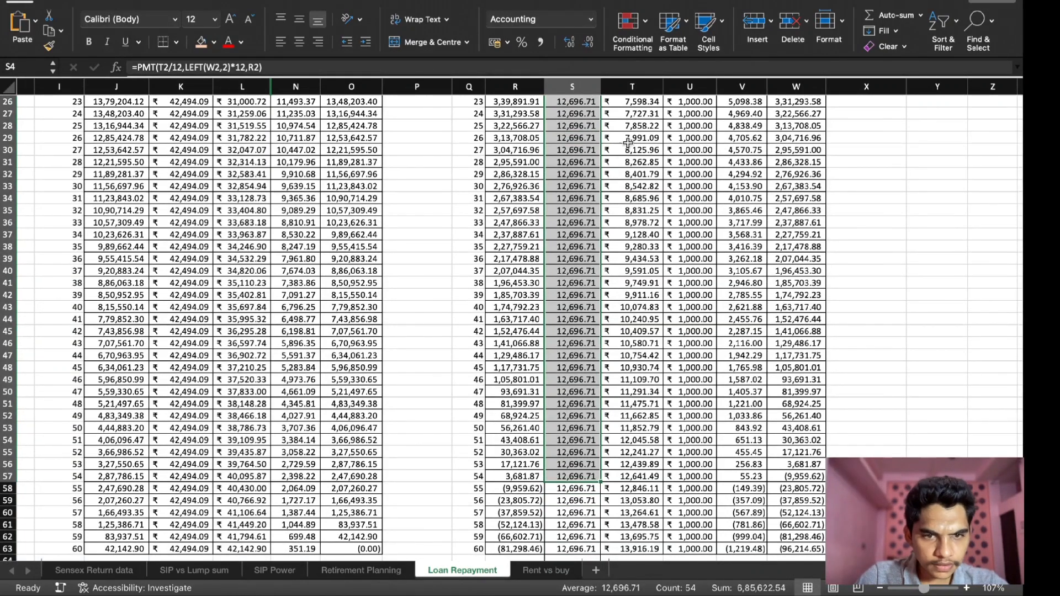
{"action": "right_click", "coordinate": [735, 478]}
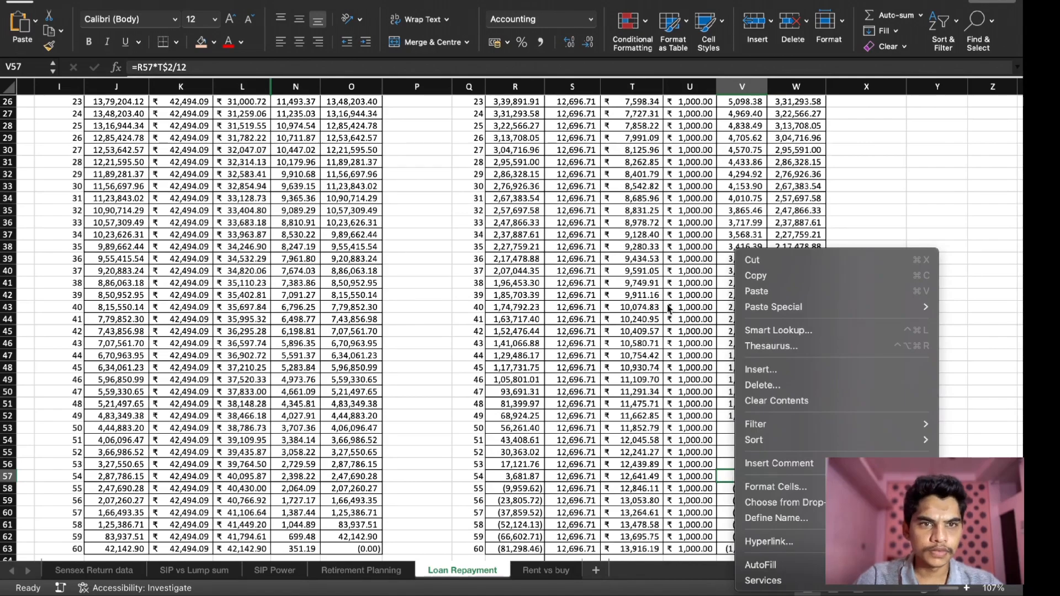
{"action": "key", "text": "Escape"}
- Total the Personal Loan EMI amounts and extra payments for the first 54 months with a sum formula in Y7
{"action": "scroll", "coordinate": [853, 177], "scroll_direction": "up", "scroll_amount": 10}
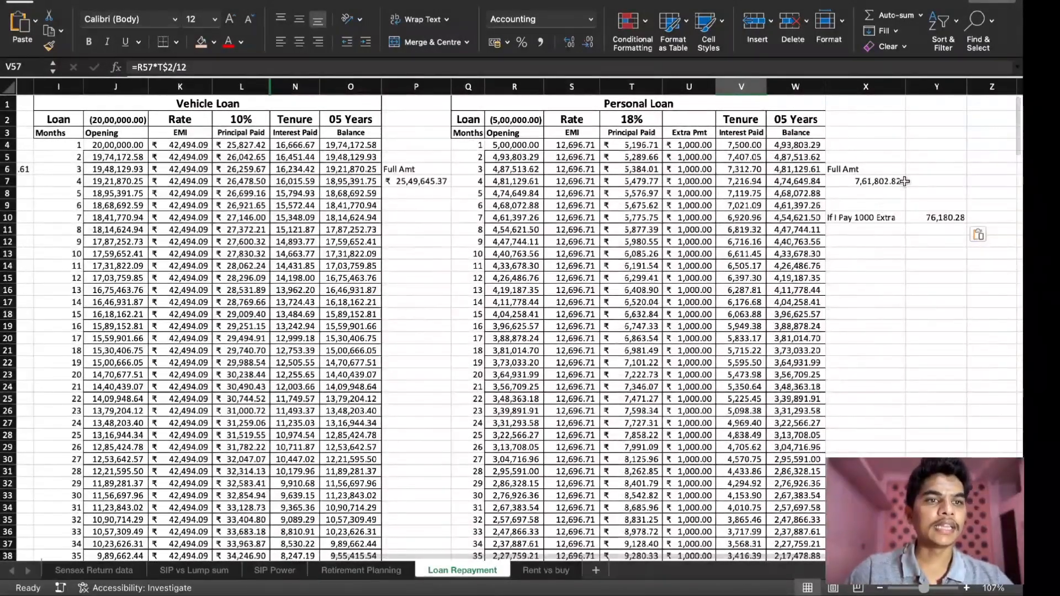
{"action": "left_click", "coordinate": [922, 179]}
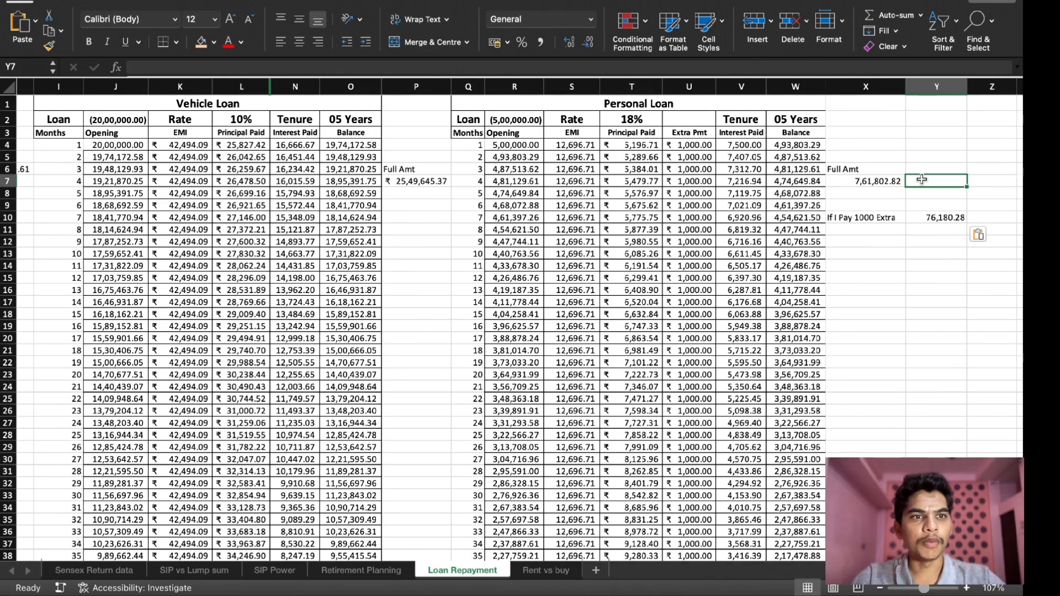
{"action": "type", "text": "=su"}
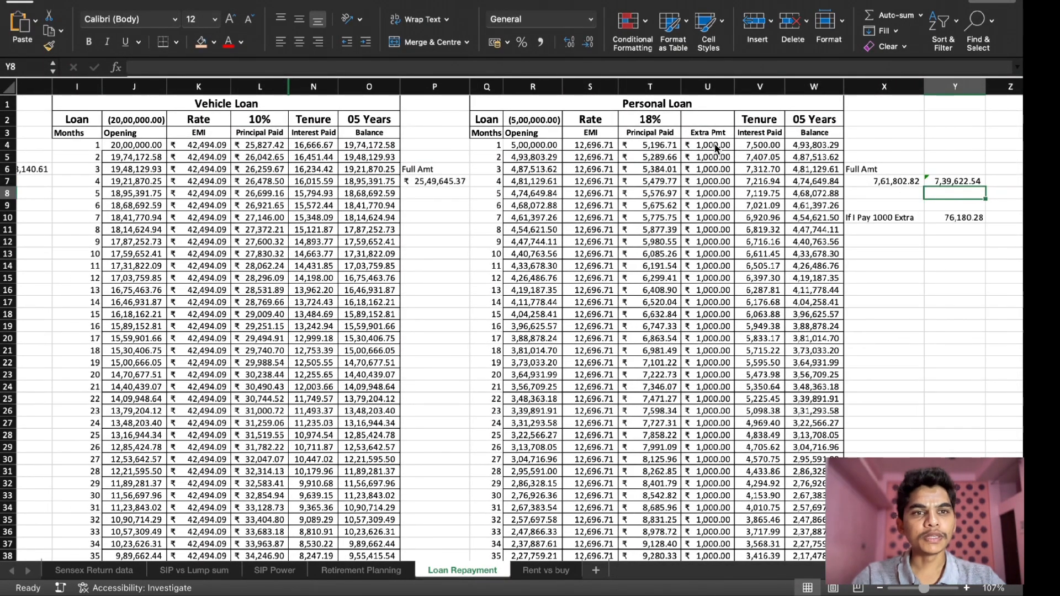
{"action": "left_click", "coordinate": [697, 144]}
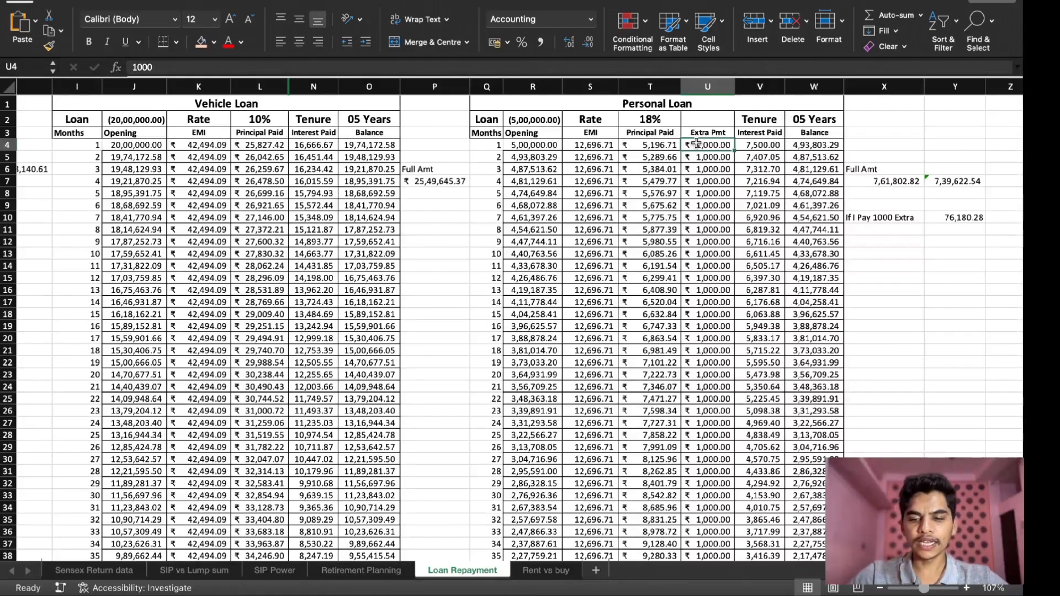
- Select the Personal Loan extra payments from U4 to U57 to check their total for the first 54 months
{"action": "key", "text": "ctrl+shift+Down"}
{"action": "key", "text": "shift+Up"}
{"action": "key", "text": "shift+Up"}
{"action": "key", "text": "shift+Up"}
{"action": "key", "text": "shift+Up"}
{"action": "key", "text": "shift+Up"}
{"action": "key", "text": "shift+Up"}
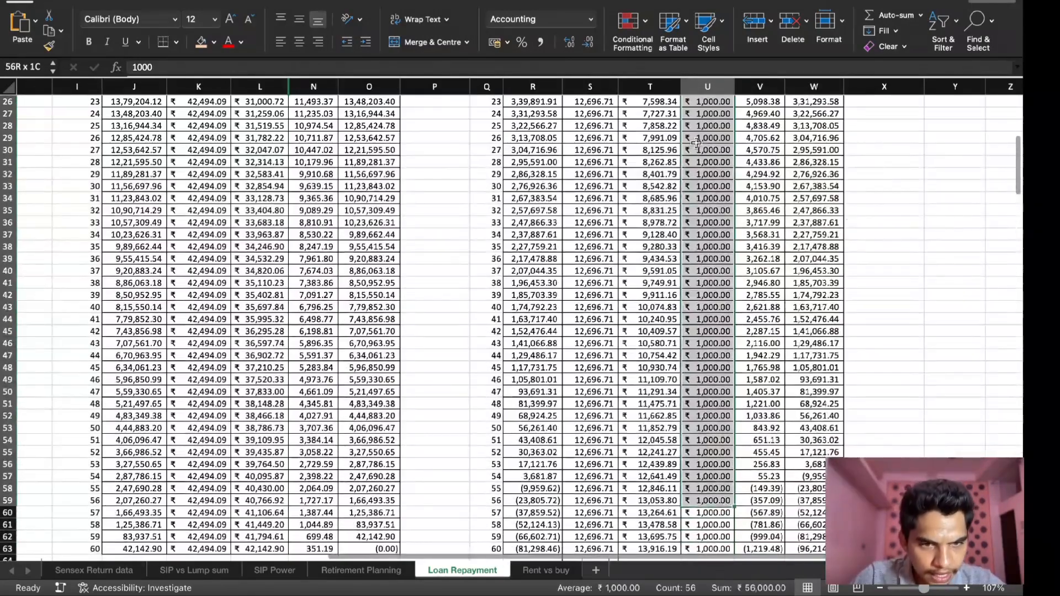
- Set the Personal Loan extra payment to 2000 for all 60 months, from U4 to U63
{"action": "scroll", "coordinate": [696, 142], "scroll_direction": "up", "scroll_amount": 10}
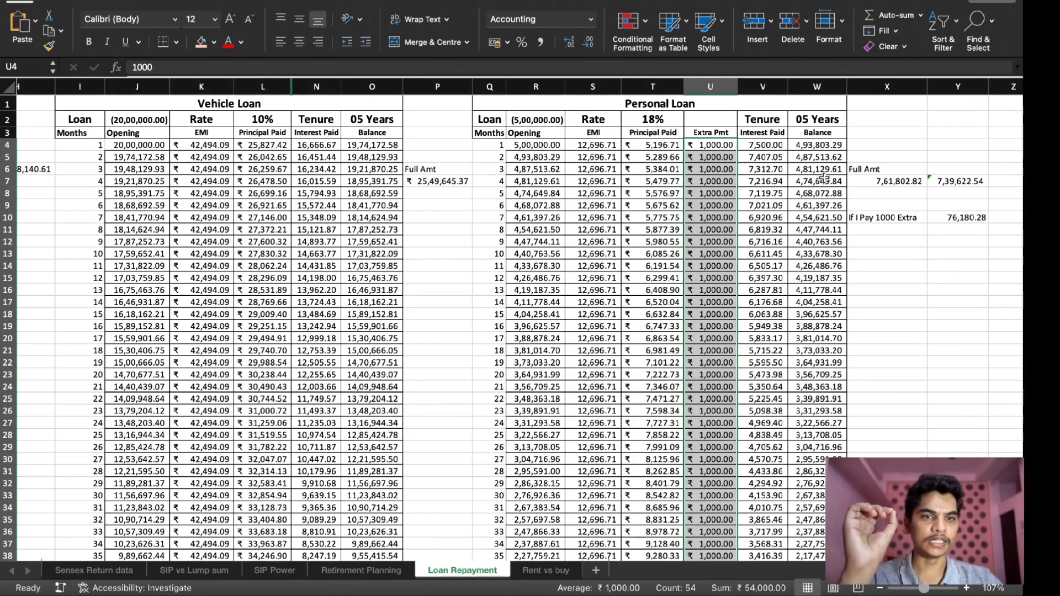
{"action": "type", "text": "20"}
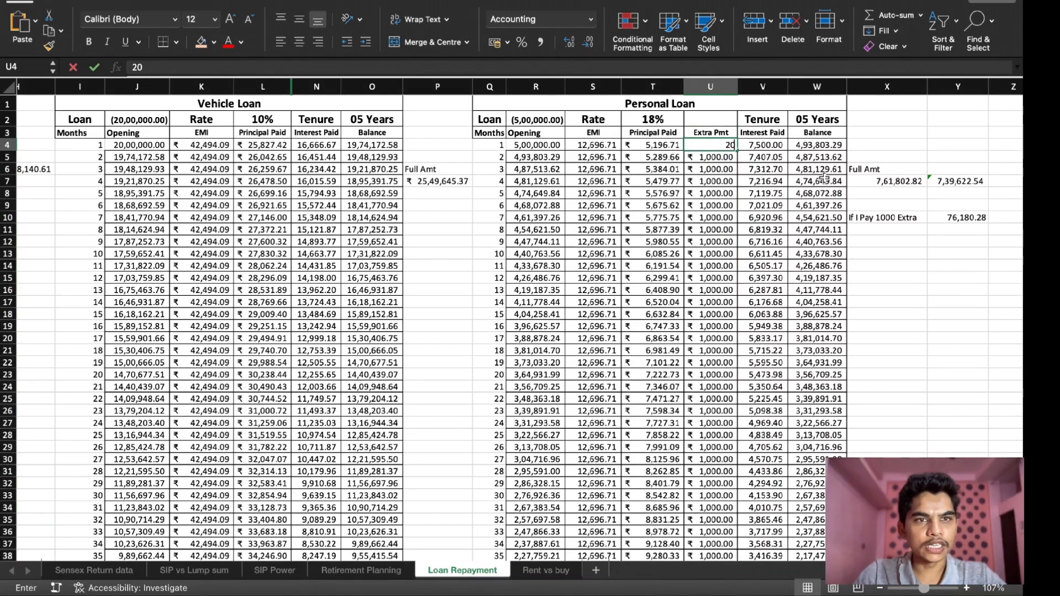
{"action": "type", "text": "00"}
{"action": "key", "text": "Return"}
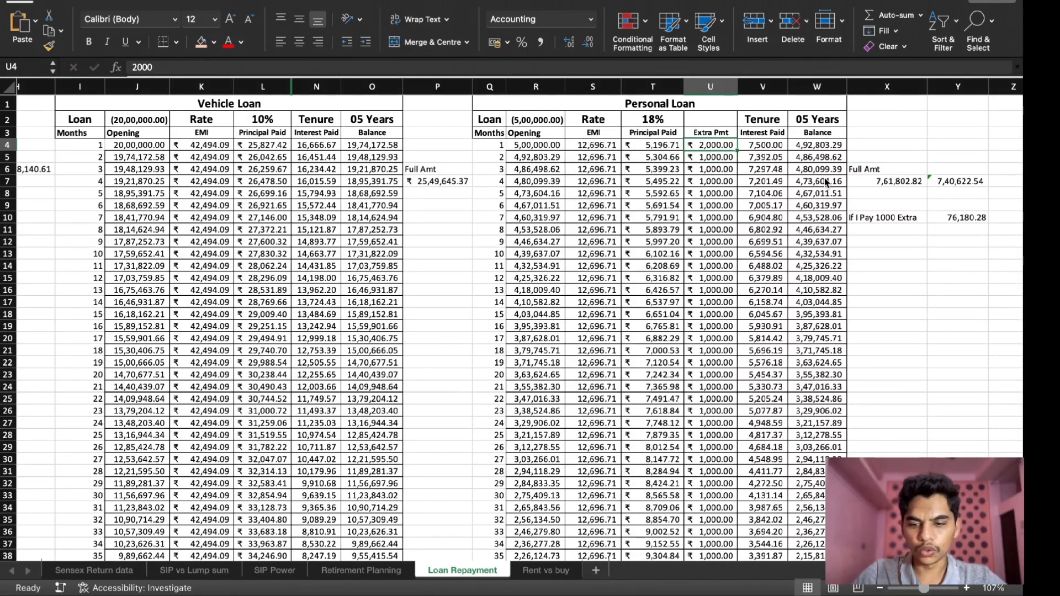
{"action": "key", "text": "ctrl+shift+Down"}
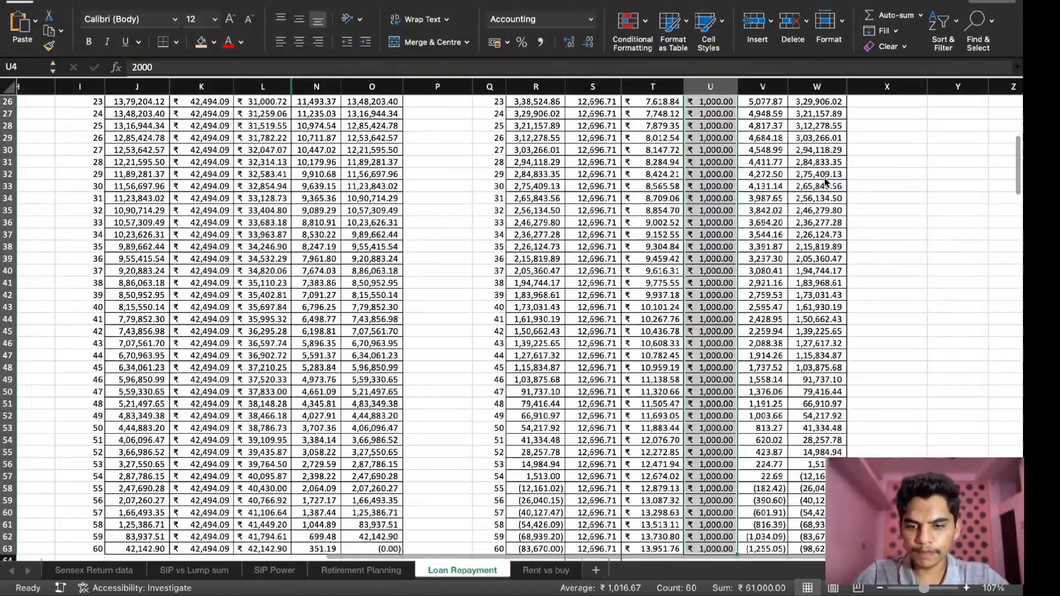
{"action": "key", "text": "ctrl+d"}
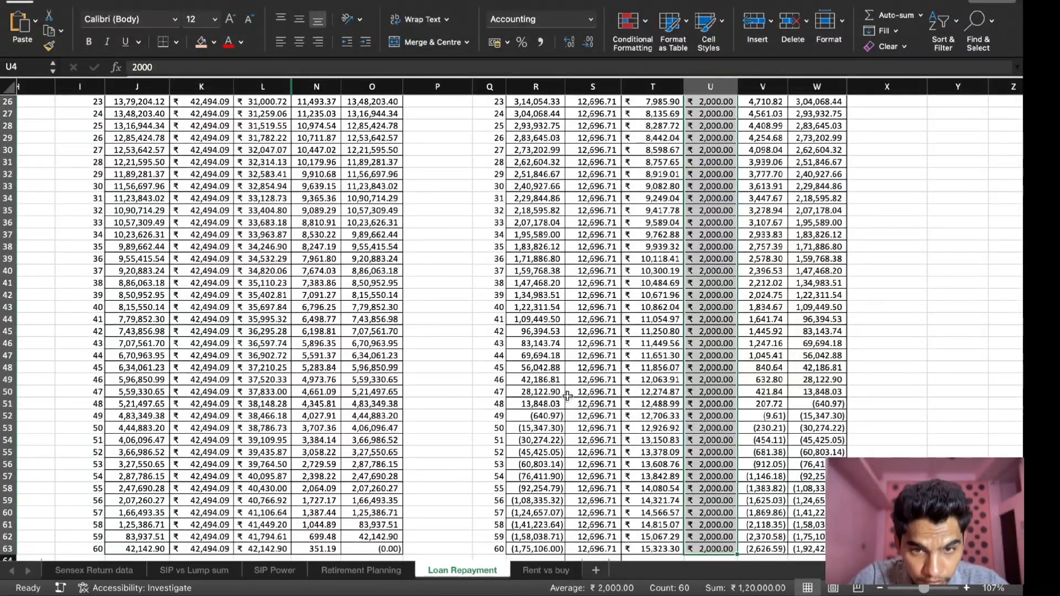
- Examine the Personal Loan opening balances around month 48 and select the EMI amounts S52 to S63 to check their total
{"action": "left_click", "coordinate": [537, 406]}
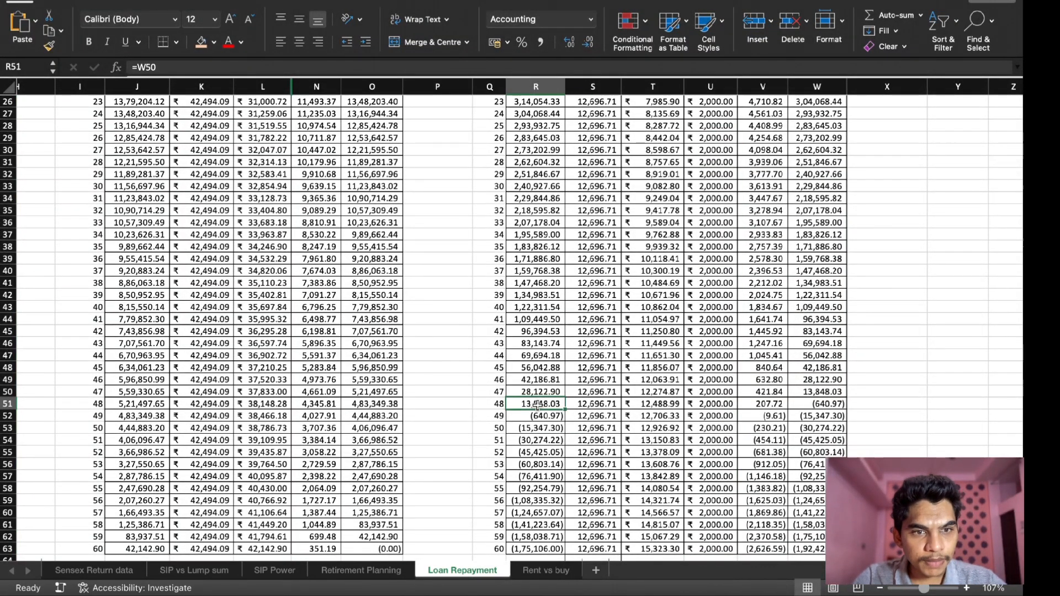
{"action": "key", "text": "Right"}
{"action": "key", "text": "Right"}
{"action": "key", "text": "Right"}
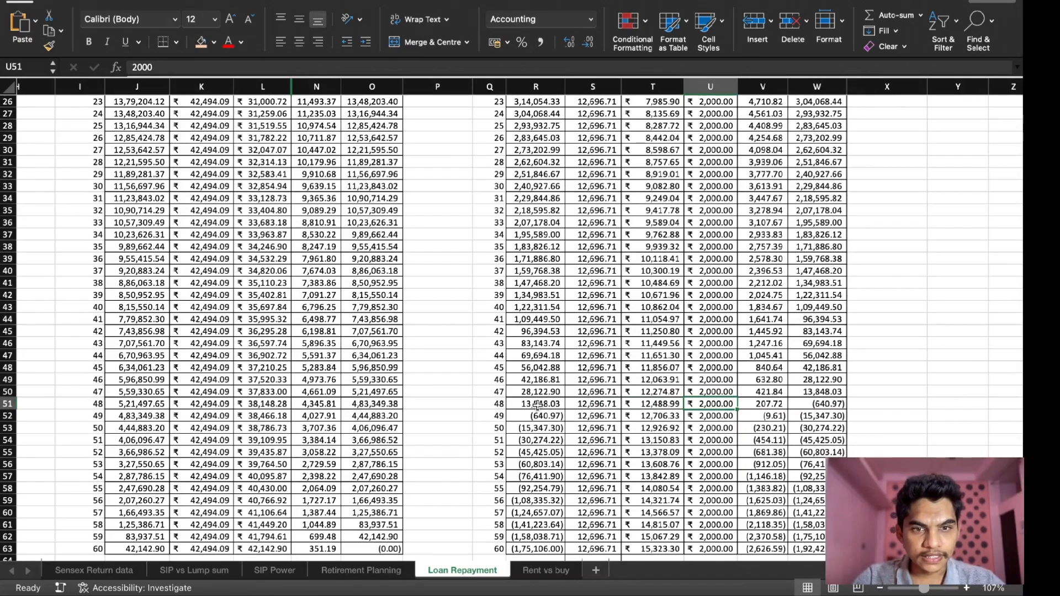
{"action": "key", "text": "Left"}
{"action": "key", "text": "Left"}
{"action": "key", "text": "Down"}
{"action": "key", "text": "ctrl+shift+Down"}
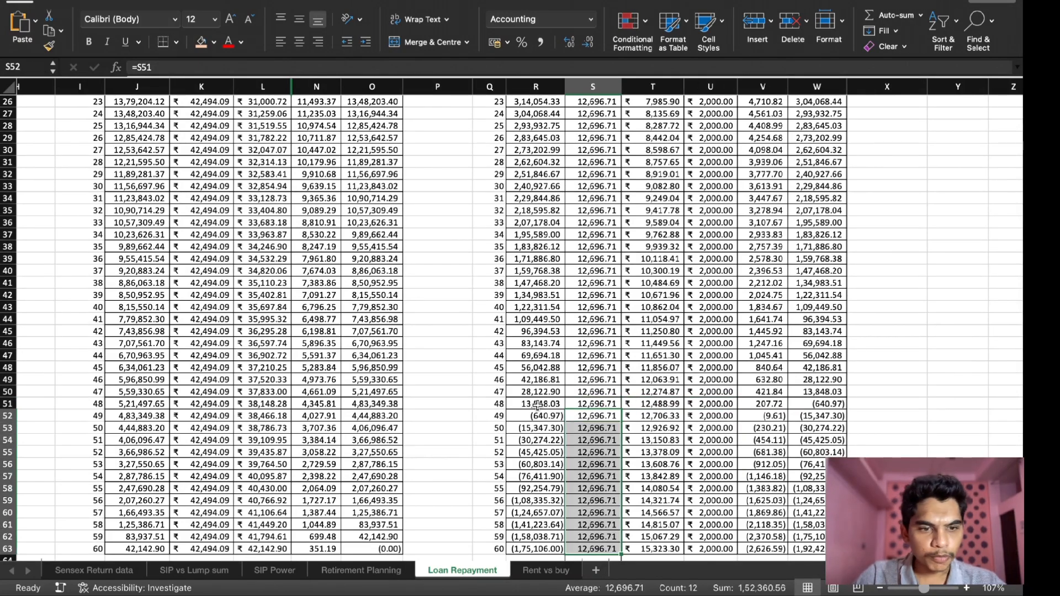
{"action": "scroll", "coordinate": [538, 405], "scroll_direction": "up", "scroll_amount": 8}
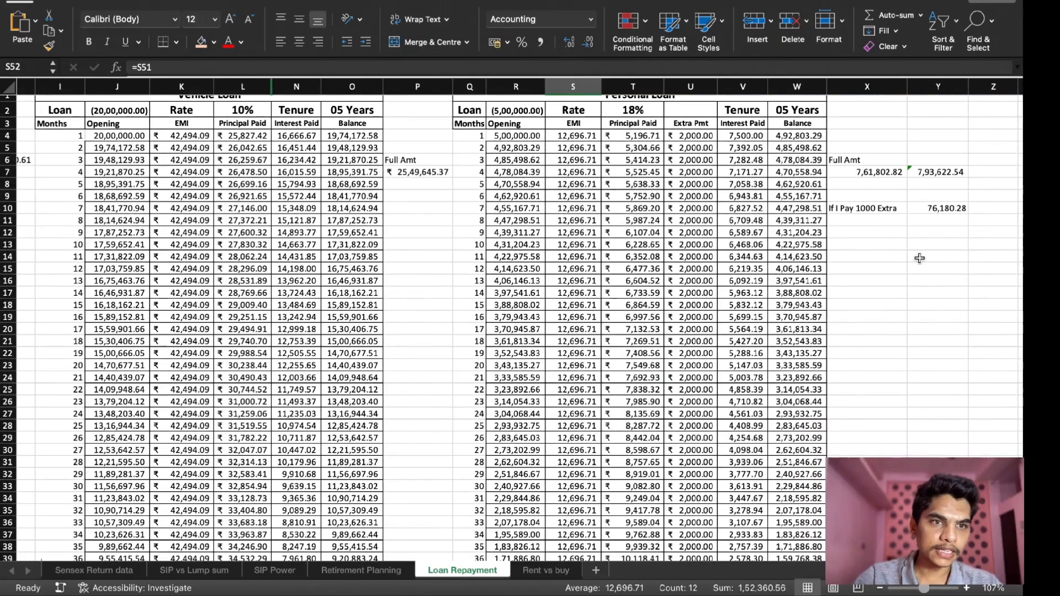
- Add the label "If I Pay 2000 Extra" in X11, below the label for 1000 extra
{"action": "left_click", "coordinate": [867, 220]}
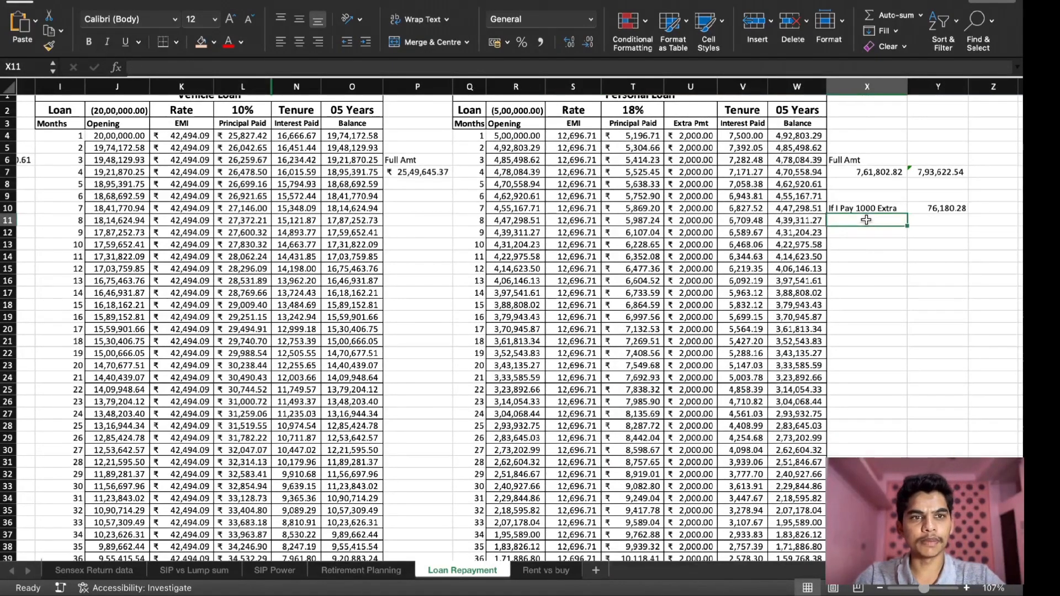
{"action": "key", "text": "ctrl+d"}
{"action": "key", "text": "Up"}
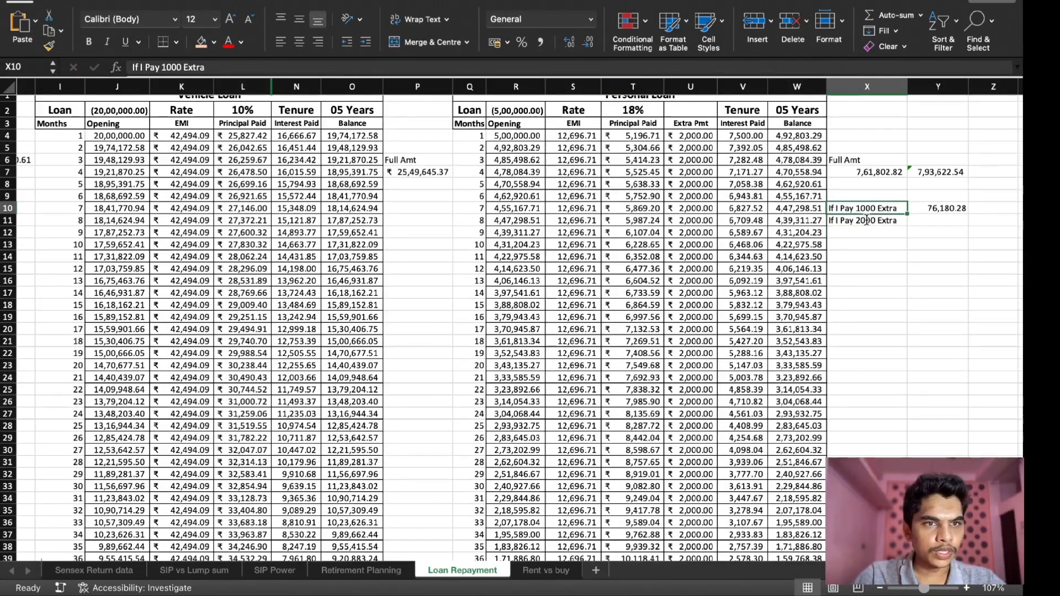
- Enter 152360.56, the total of the Personal Loan EMI amounts S52 to S63, in Y11
{"action": "key", "text": "Right"}
{"action": "key", "text": "Down"}
{"action": "scroll", "coordinate": [672, 277], "scroll_direction": "down", "scroll_amount": 9}
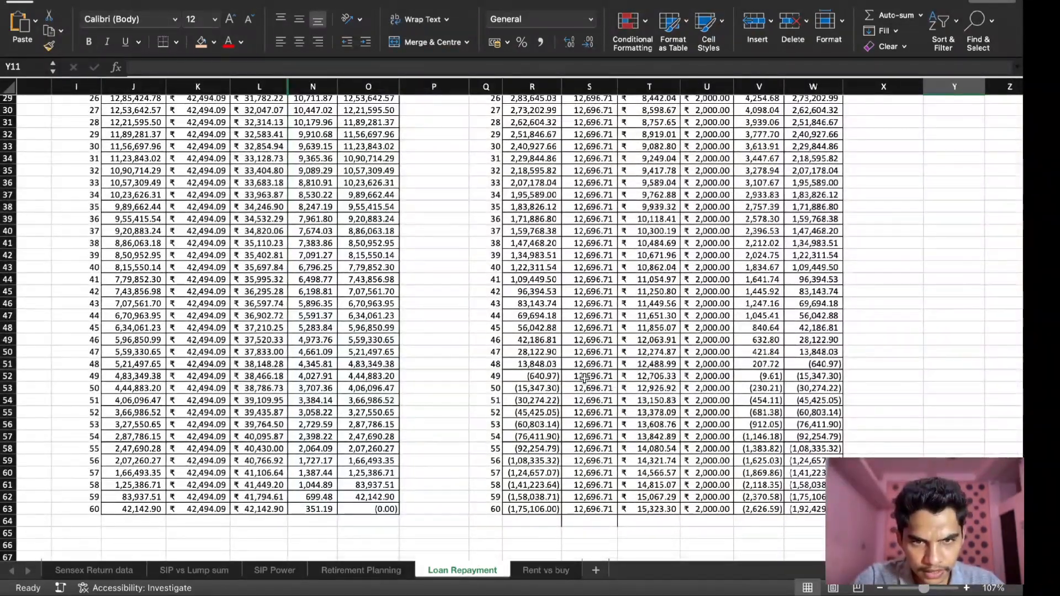
{"action": "left_click", "coordinate": [584, 378]}
{"action": "key", "text": "super+shift+Down"}
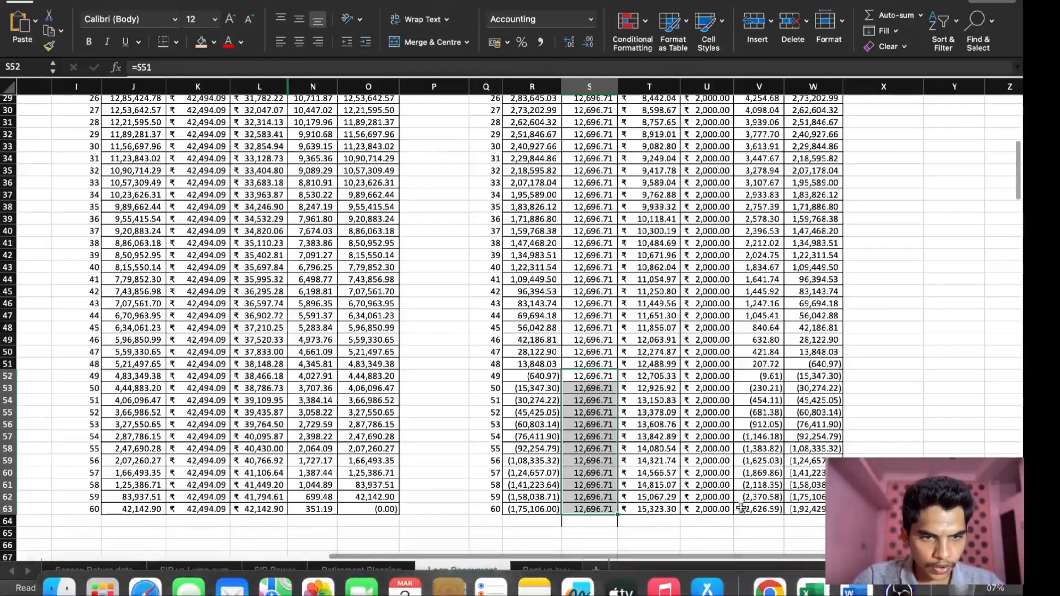
{"action": "scroll", "coordinate": [952, 222], "scroll_direction": "up", "scroll_amount": 10}
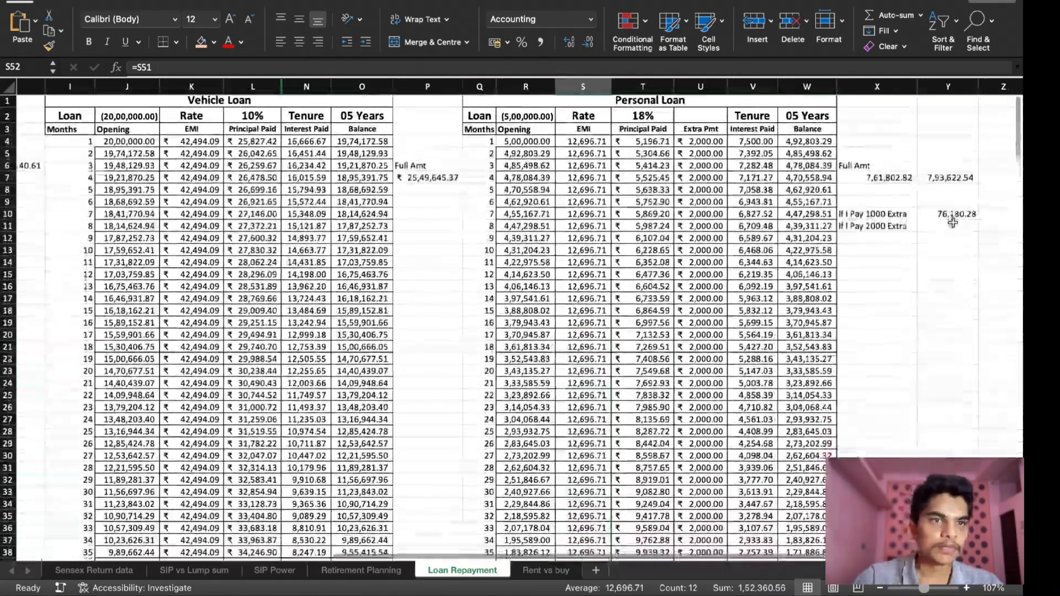
{"action": "left_click", "coordinate": [953, 223]}
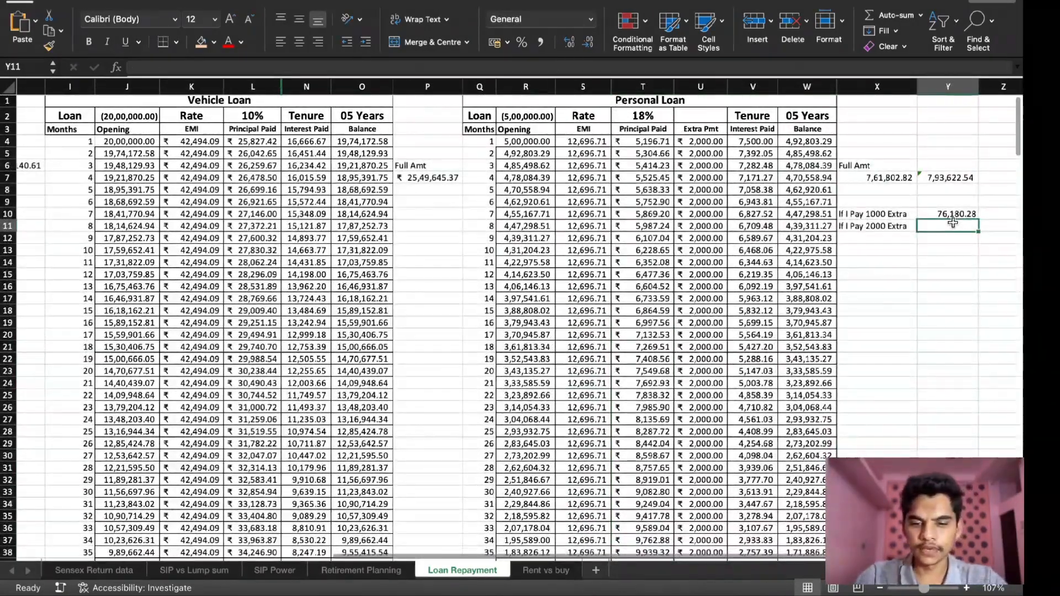
{"action": "type", "text": "1,52,360.56"}
{"action": "scroll", "coordinate": [956, 228], "scroll_direction": "left", "scroll_amount": 1}
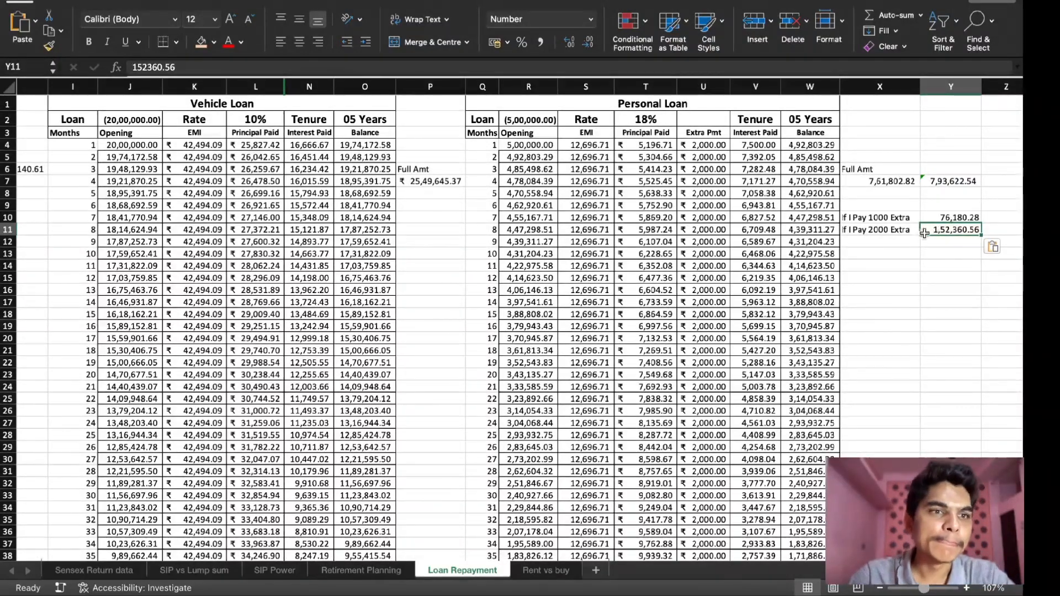
- Change the total formula in Y7 to =SUM(S4:S51)+SUM(U4:U51) so it covers only the first 48 months
{"action": "scroll", "coordinate": [945, 199], "scroll_direction": "right", "scroll_amount": 2}
{"action": "left_click", "coordinate": [940, 180]}
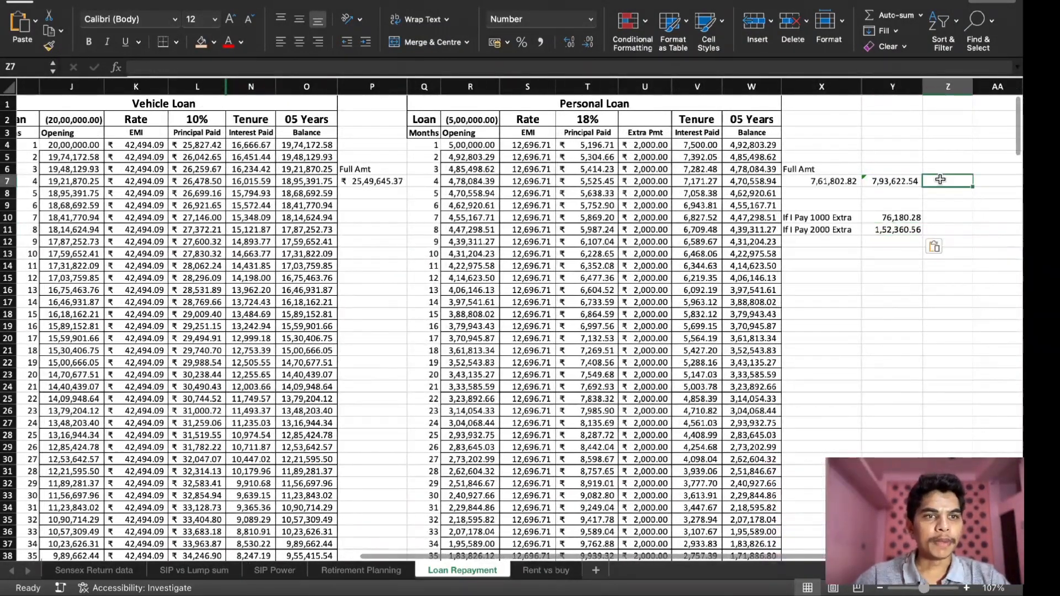
{"action": "key", "text": "Return"}
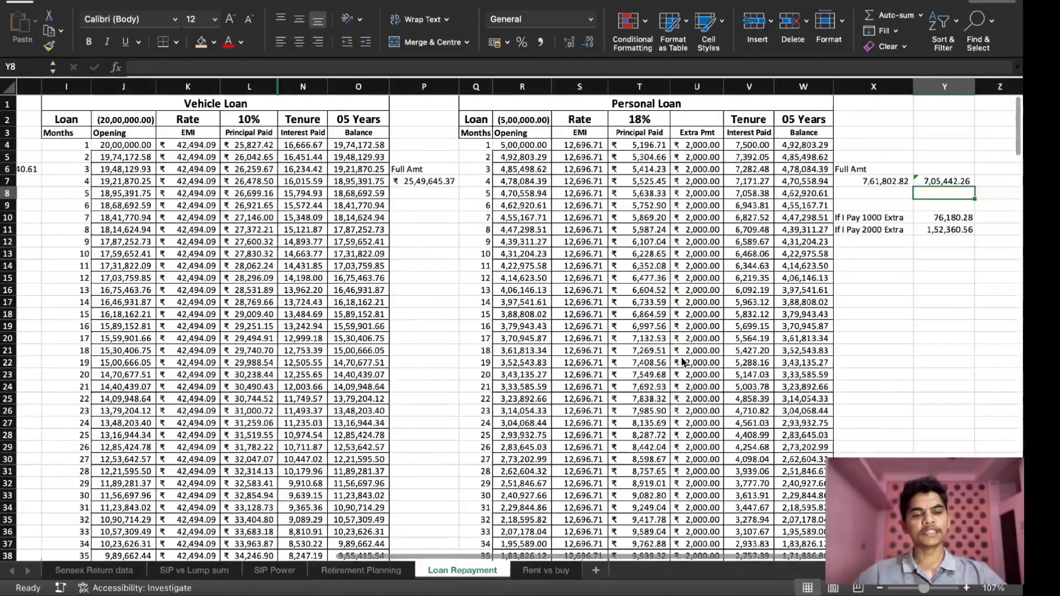
{"action": "key", "text": "Up"}
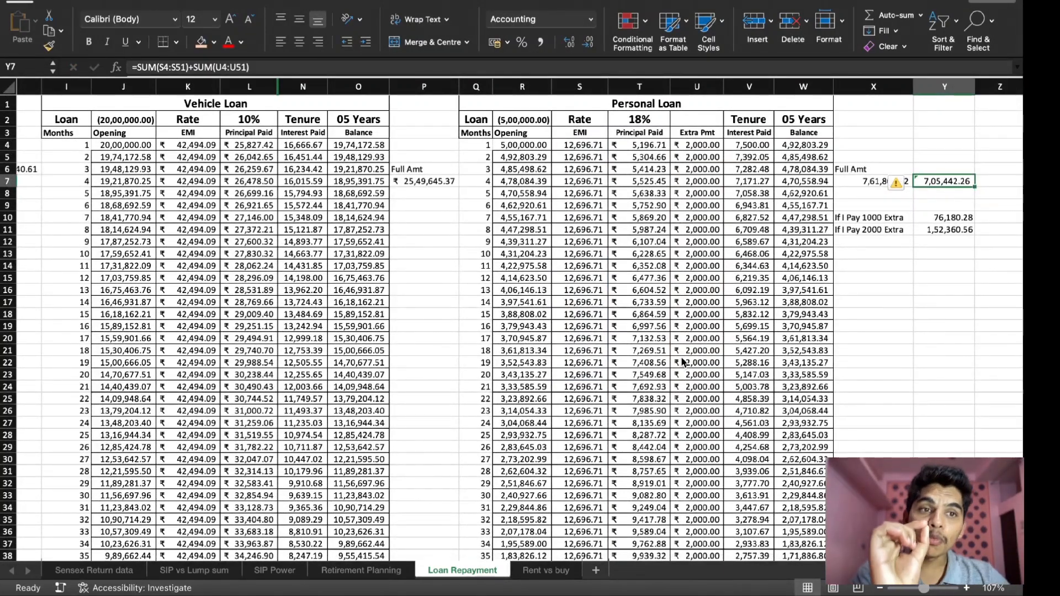
{"action": "key", "text": "Left"}
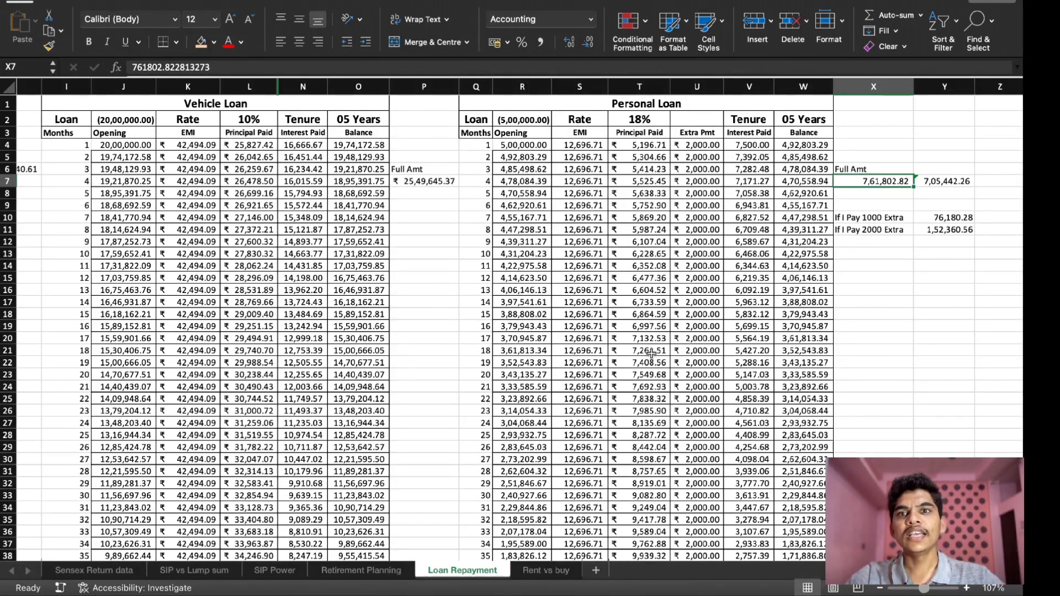
- Unhide the Extra Pmt column M in the Vehicle Loan schedule
{"action": "left_click_drag", "start_coordinate": [276, 87], "coordinate": [322, 88]}
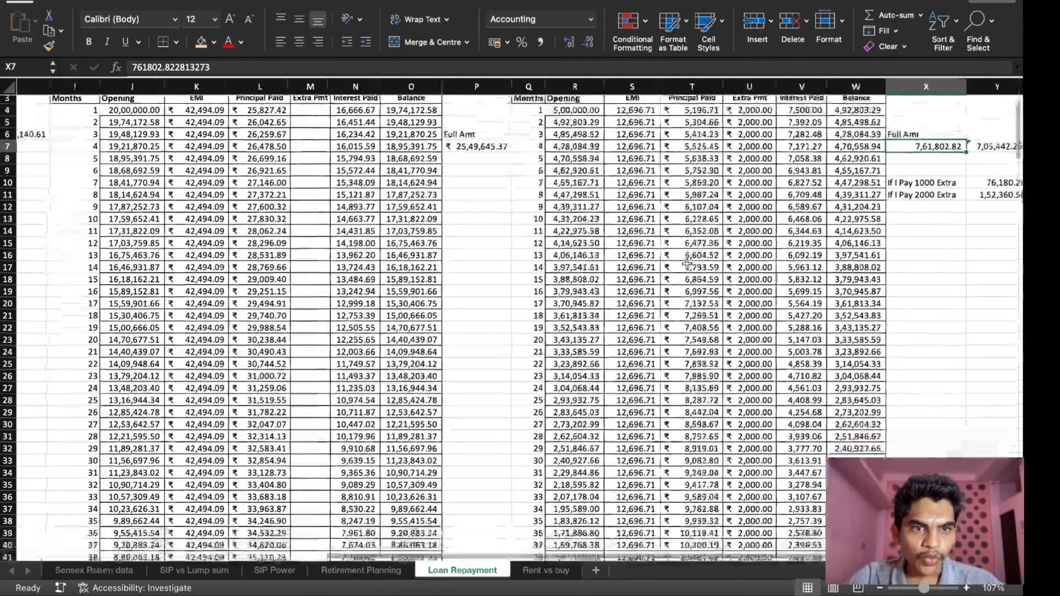
{"action": "scroll", "coordinate": [687, 264], "scroll_direction": "down", "scroll_amount": 5}
{"action": "scroll", "coordinate": [688, 264], "scroll_direction": "left", "scroll_amount": 1}
{"action": "scroll", "coordinate": [687, 263], "scroll_direction": "down", "scroll_amount": 5}
{"action": "scroll", "coordinate": [688, 263], "scroll_direction": "left", "scroll_amount": 1}
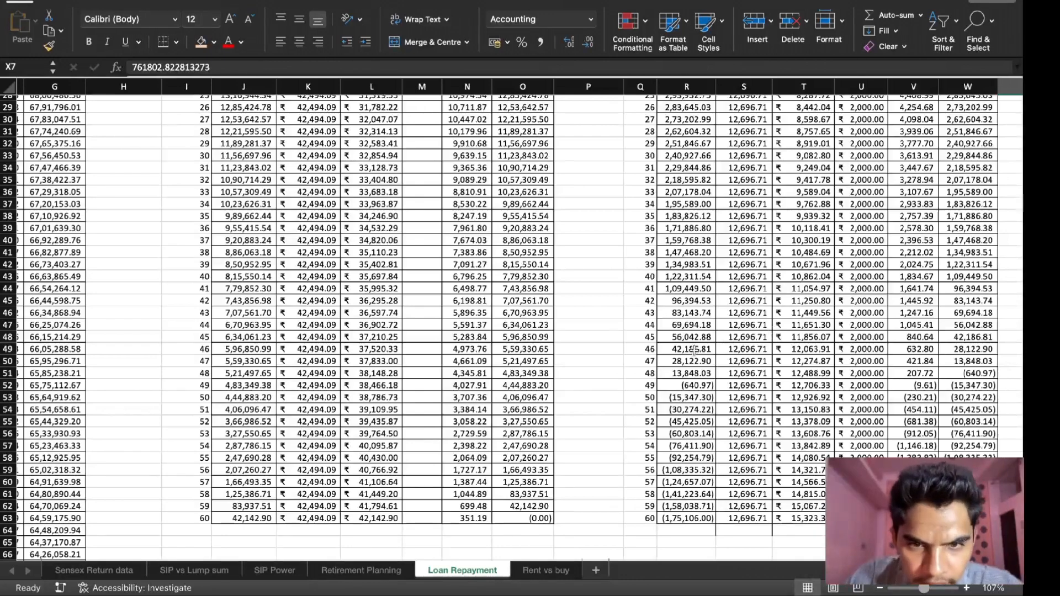
- Enter an extra payment of 12500 for month 49 of the Vehicle Loan in M52
{"action": "left_click", "coordinate": [675, 387]}
{"action": "key", "text": "Left"}
{"action": "key", "text": "Left"}
{"action": "key", "text": "Left"}
{"action": "key", "text": "Left"}
{"action": "key", "text": "Left"}
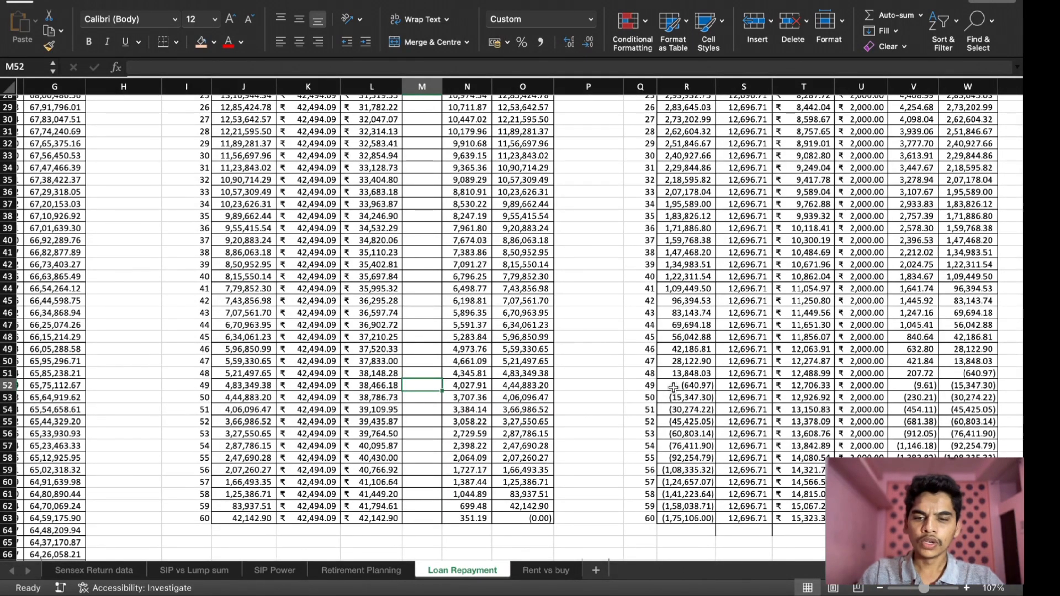
{"action": "type", "text": "12500"}
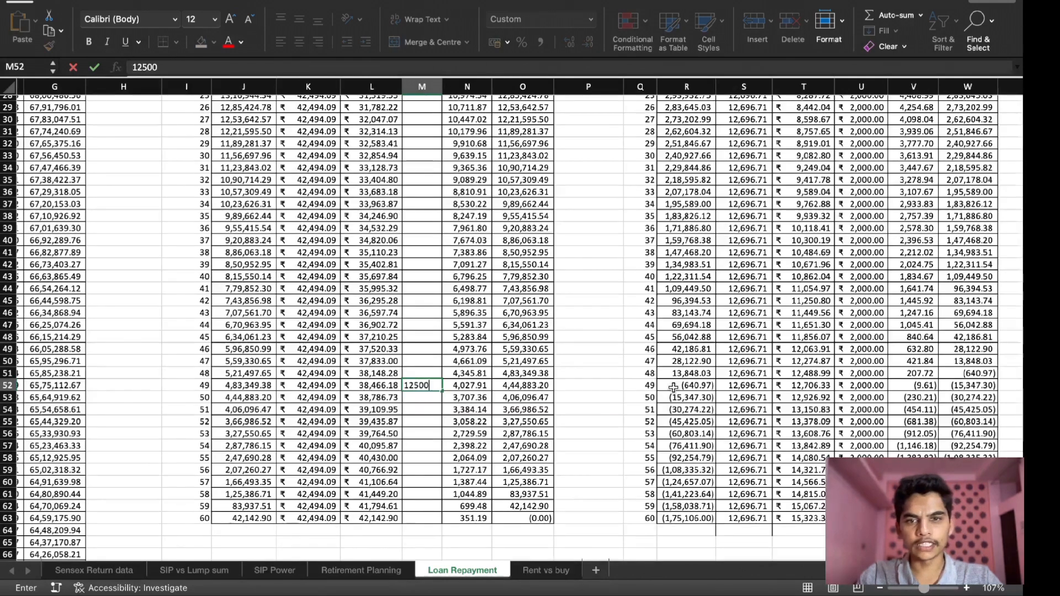
{"action": "key", "text": "Return"}
{"action": "key", "text": "Up"}
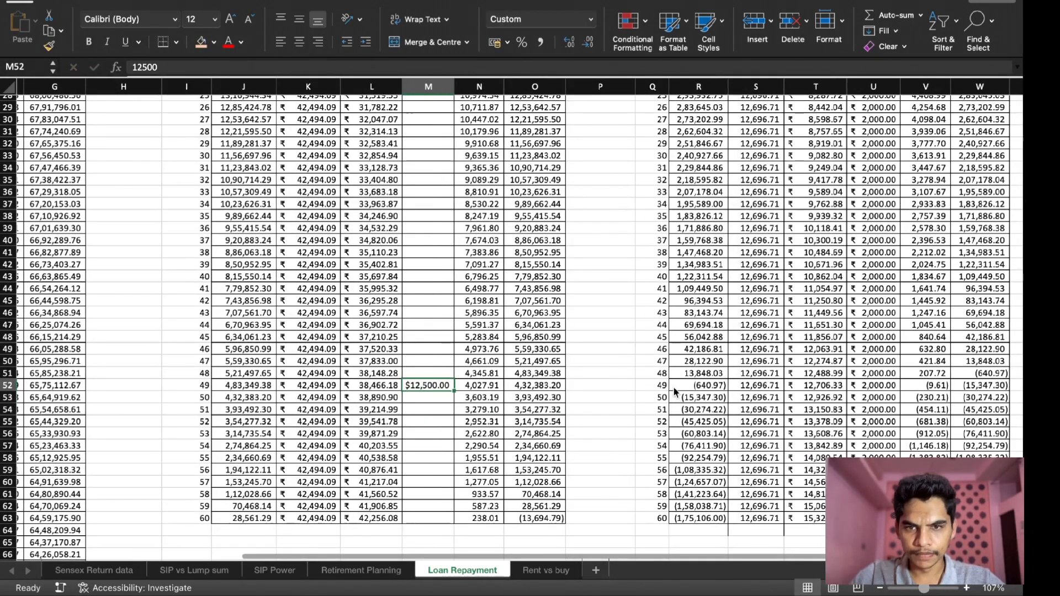
- Fill the 12500 extra payment down from M52 to M63 and widen column M slightly
{"action": "key", "text": "shift+Down"}
{"action": "key", "text": "shift+Down"}
{"action": "key", "text": "shift+Down"}
{"action": "key", "text": "shift+Down"}
{"action": "key", "text": "shift+Down"}
{"action": "key", "text": "shift+Down"}
{"action": "key", "text": "shift+Down"}
{"action": "key", "text": "shift+Down"}
{"action": "key", "text": "shift+Down"}
{"action": "key", "text": "shift+Down"}
{"action": "key", "text": "shift+Down"}
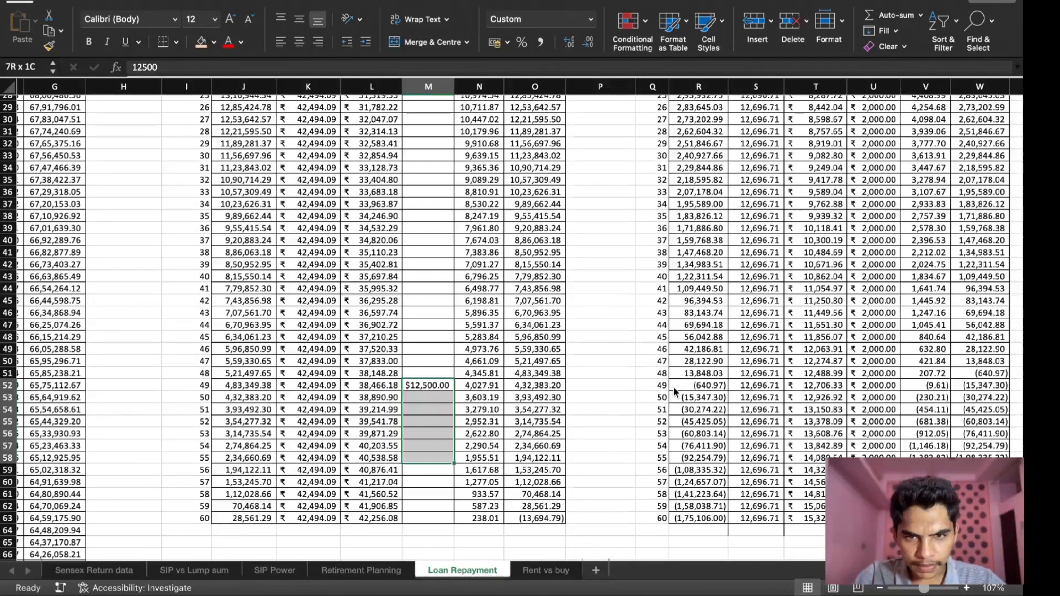
{"action": "key", "text": "ctrl+d"}
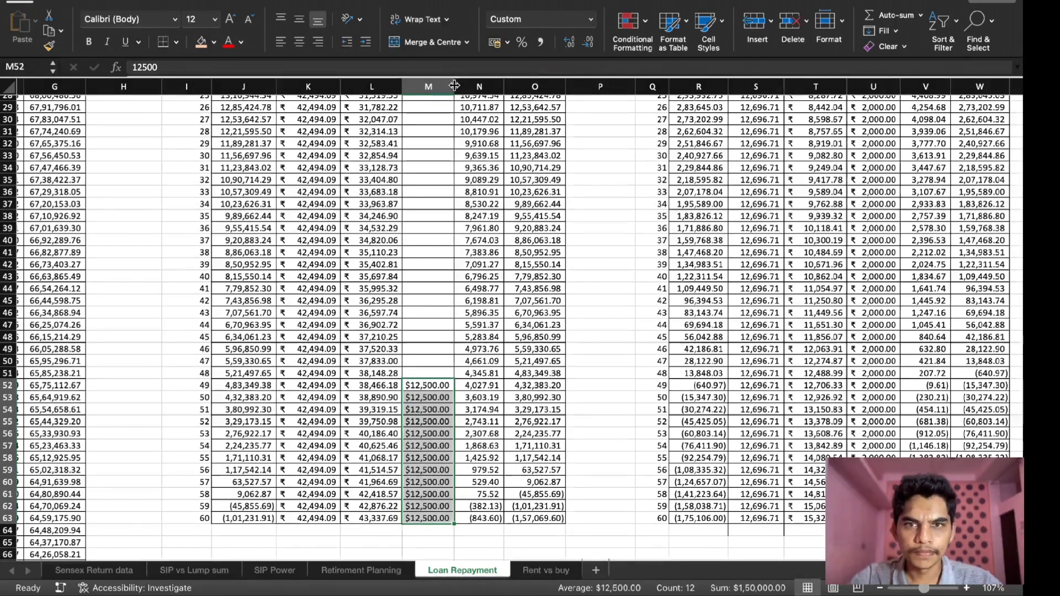
{"action": "left_click_drag", "start_coordinate": [454, 87], "coordinate": [461, 86]}
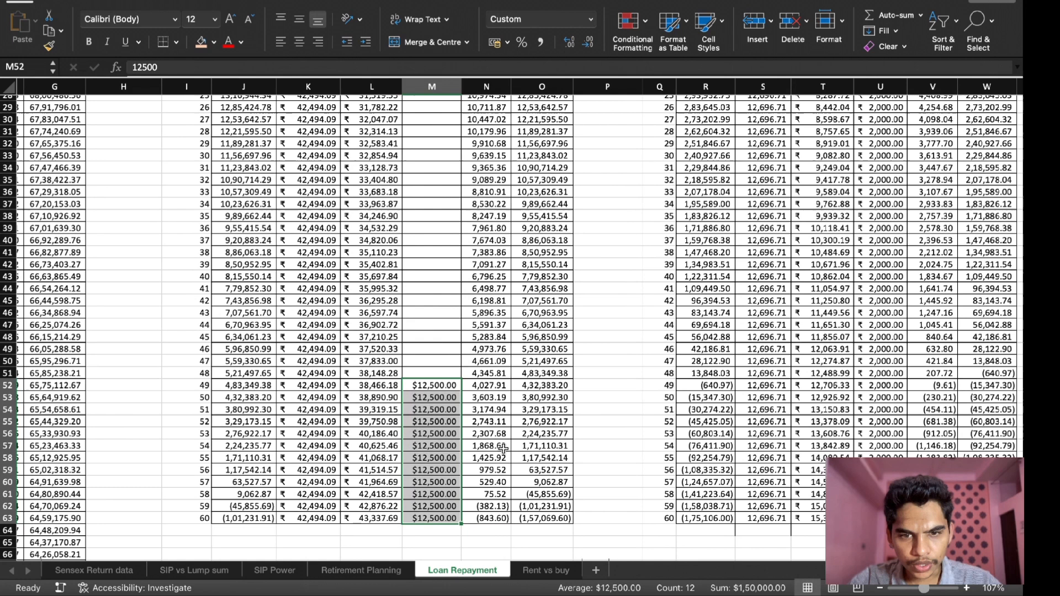
- Examine the Vehicle Loan balance at month 57 and select the EMI amounts K61 to K63 to check their total
{"action": "left_click", "coordinate": [531, 484]}
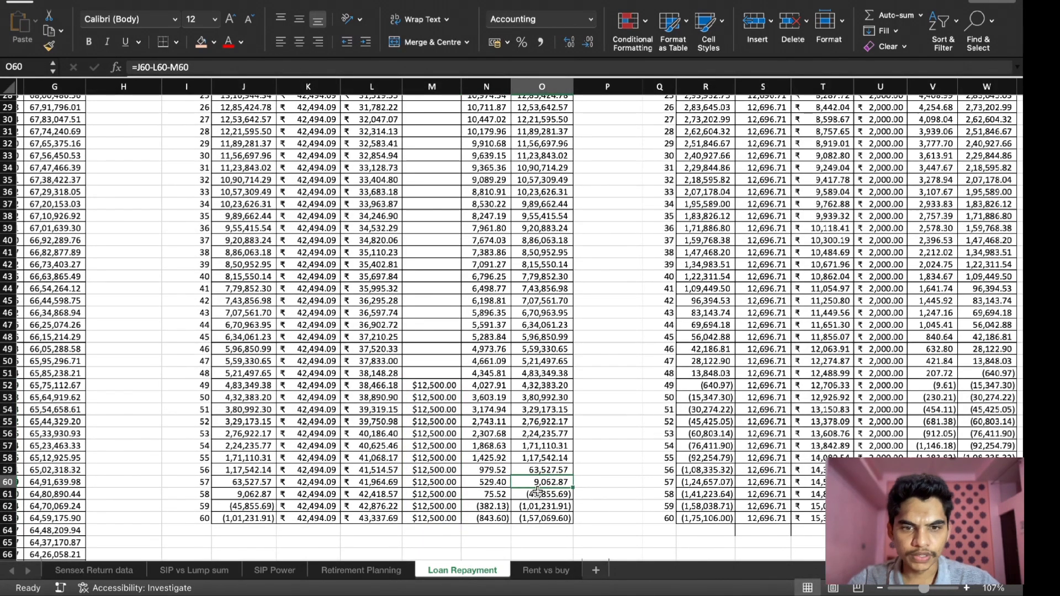
{"action": "key", "text": "Left"}
{"action": "key", "text": "Left"}
{"action": "key", "text": "Left"}
{"action": "key", "text": "Left"}
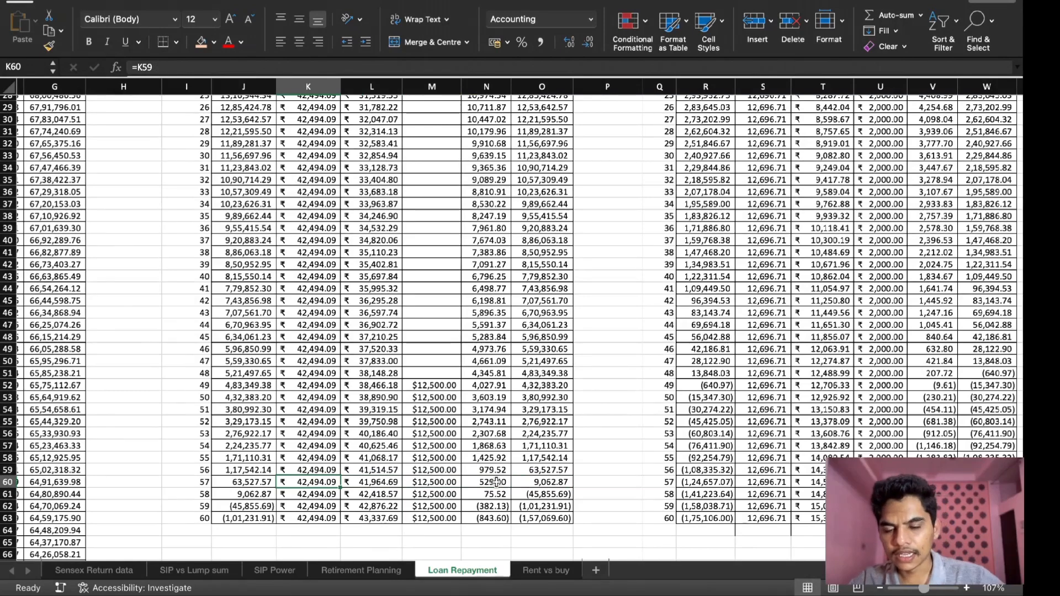
{"action": "key", "text": "Down"}
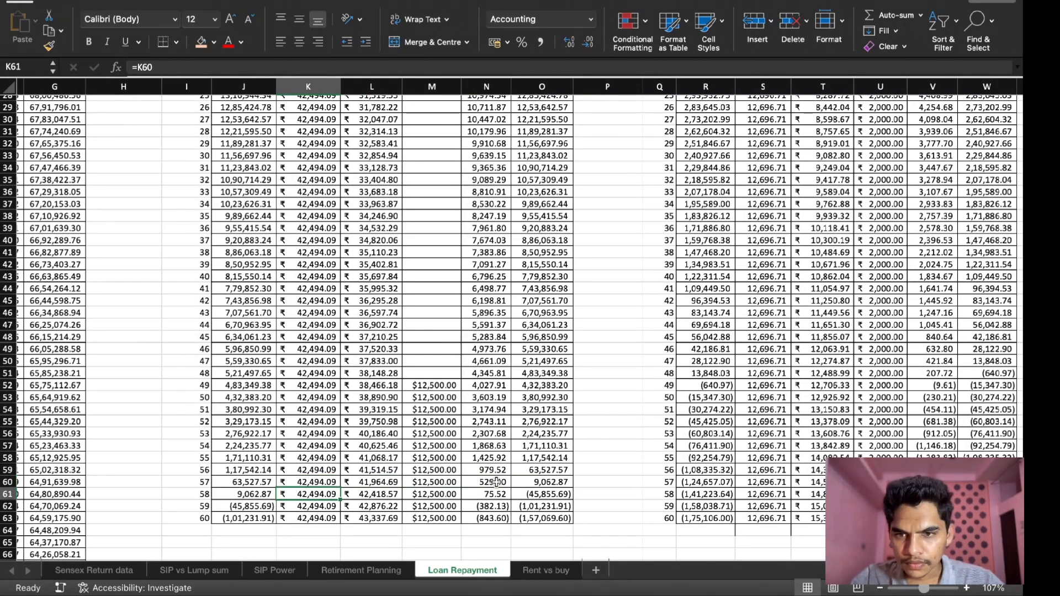
{"action": "key", "text": "shift+Down"}
{"action": "key", "text": "shift+Down"}
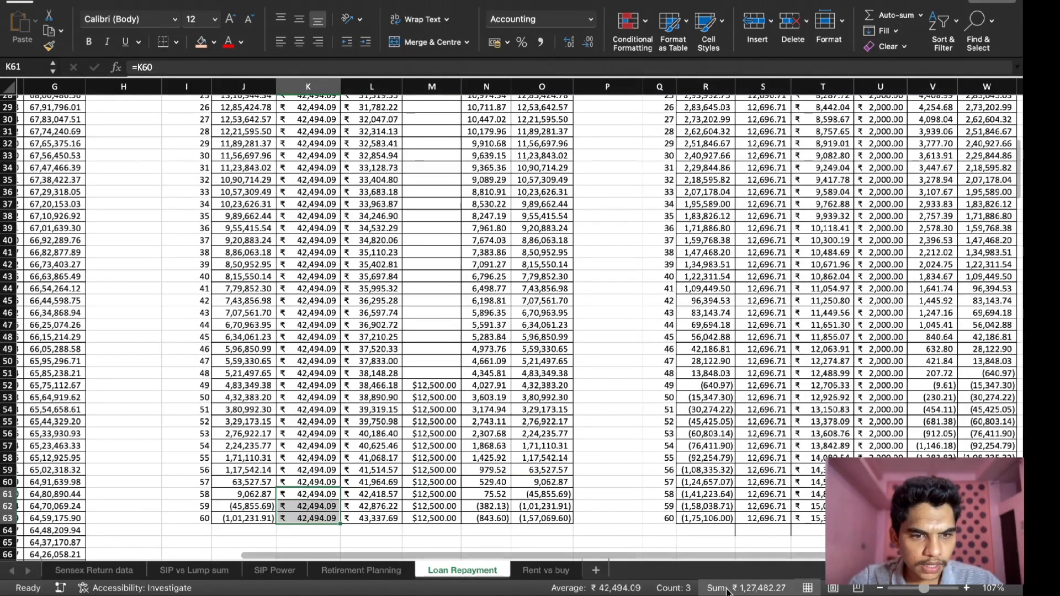
- Add the label "Saving" in P9 beside the Vehicle Loan schedule and enter 127482.27 below it in P10
{"action": "left_click", "coordinate": [607, 191]}
{"action": "scroll", "coordinate": [606, 191], "scroll_direction": "up", "scroll_amount": 9}
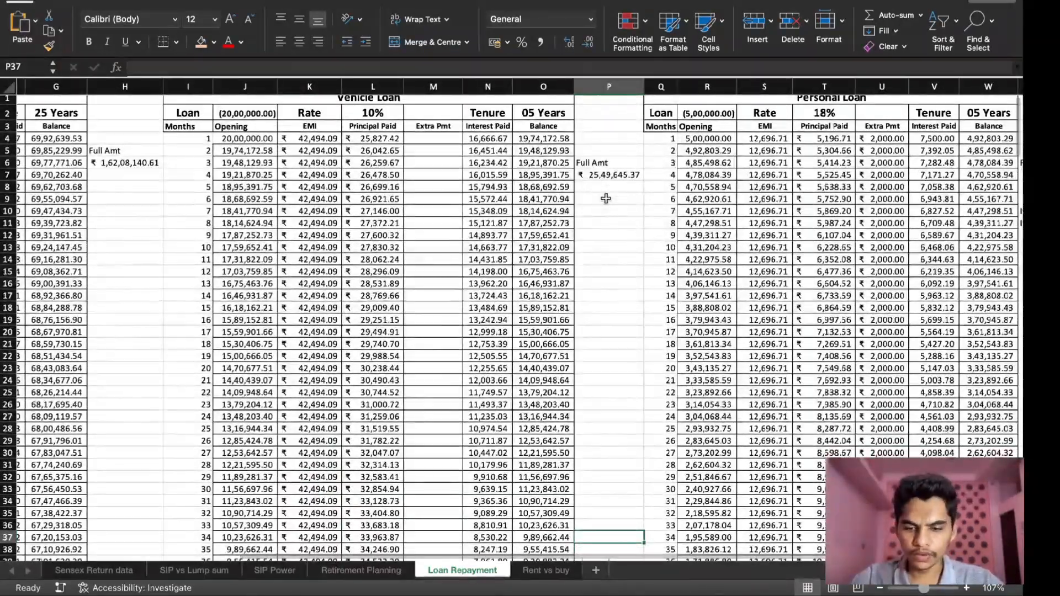
{"action": "key", "text": "ctrl+Up"}
{"action": "key", "text": "Down"}
{"action": "key", "text": "Down"}
{"action": "key", "text": "Down"}
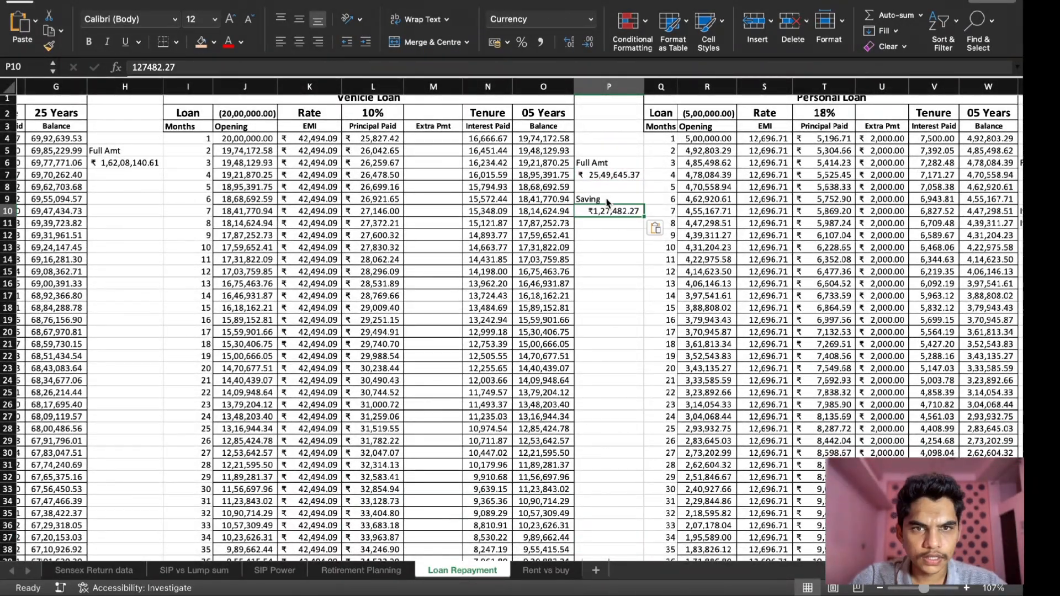
- Total the Vehicle Loan's extra payments in M52 to M60 and enter $1,12,500.00 in P12 beside the schedule
{"action": "scroll", "coordinate": [606, 200], "scroll_direction": "down", "scroll_amount": 7}
{"action": "scroll", "coordinate": [606, 202], "scroll_direction": "down", "scroll_amount": 3}
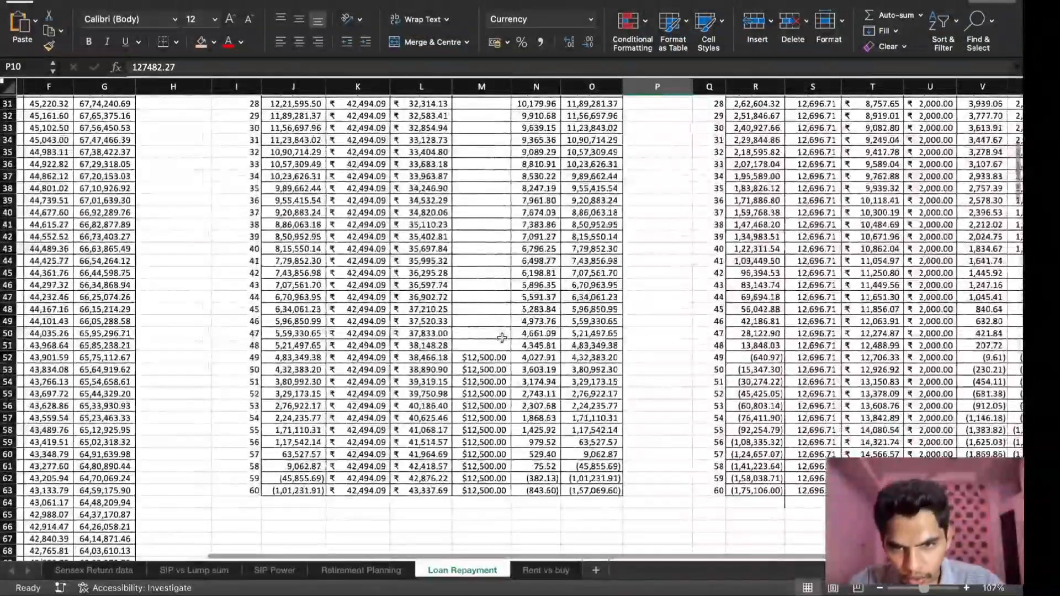
{"action": "left_click", "coordinate": [363, 465]}
{"action": "left_click_drag", "start_coordinate": [482, 454], "coordinate": [483, 357]}
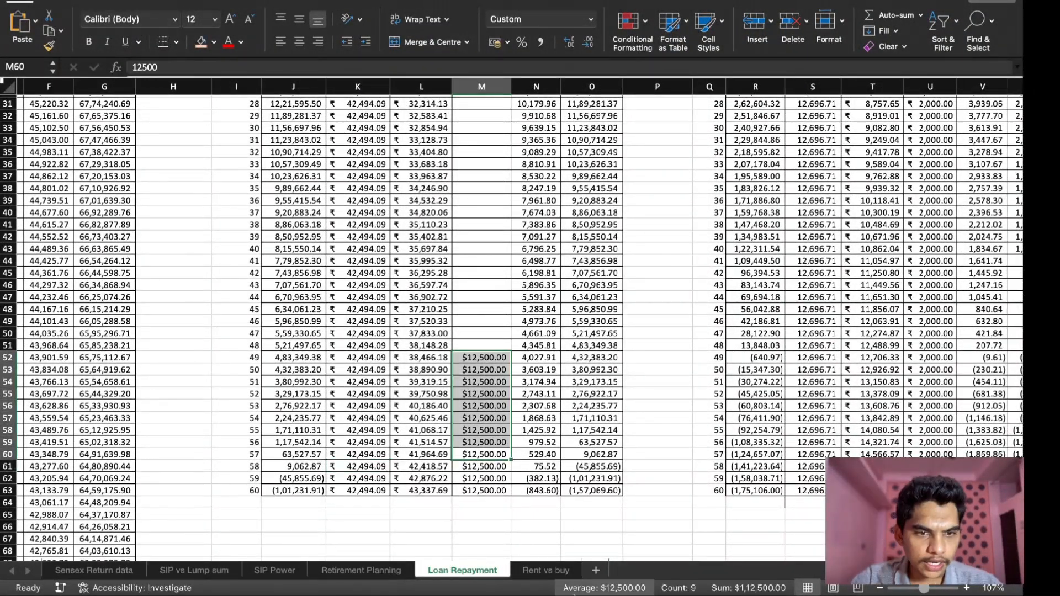
{"action": "scroll", "coordinate": [701, 463], "scroll_direction": "up", "scroll_amount": 10}
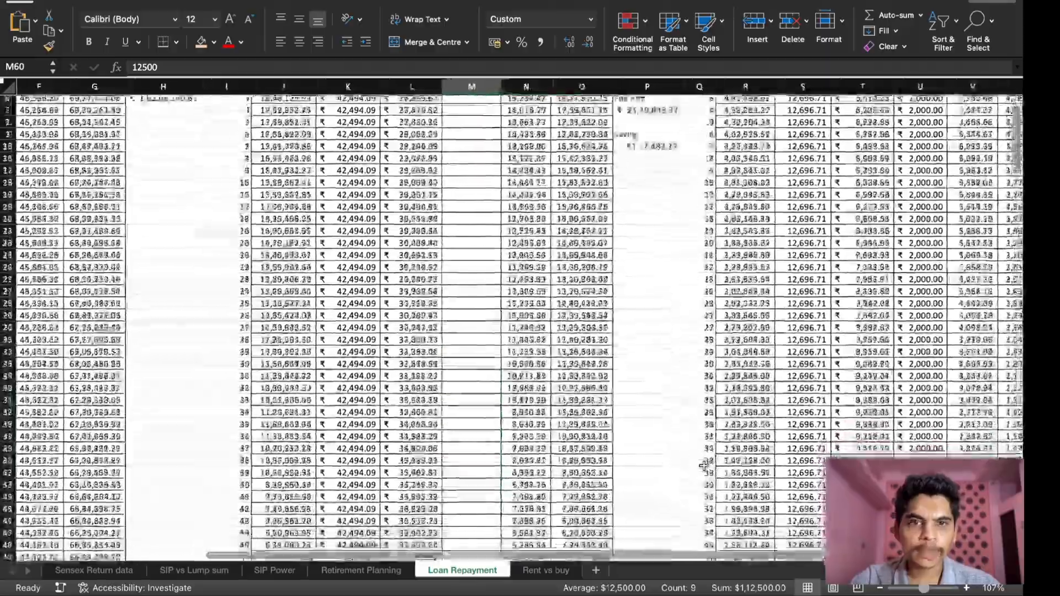
{"action": "scroll", "coordinate": [701, 461], "scroll_direction": "down", "scroll_amount": 1}
{"action": "left_click", "coordinate": [639, 231]}
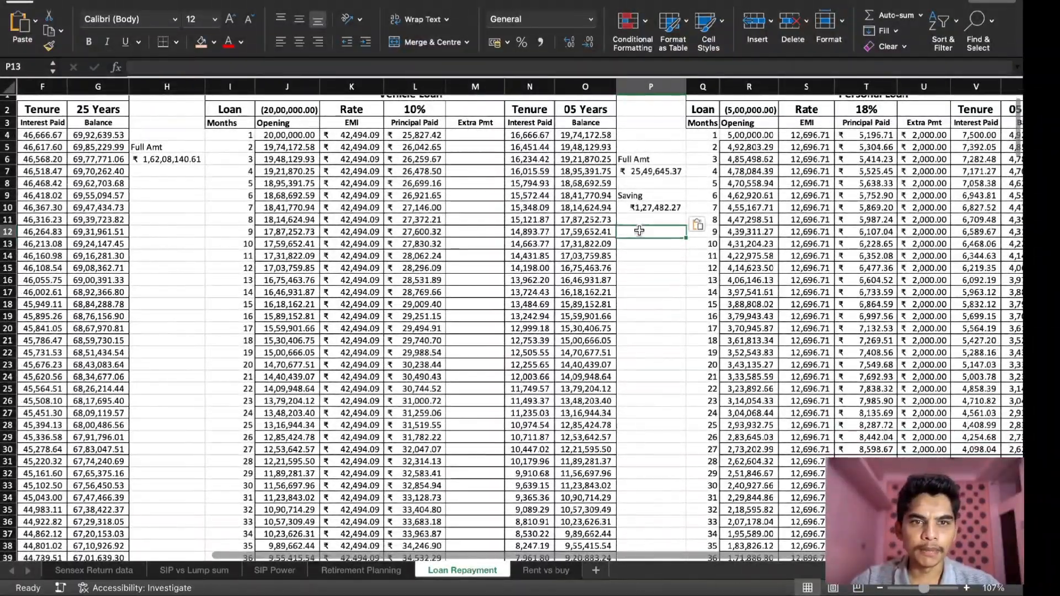
{"action": "type", "text": "$1,12,500.00"}
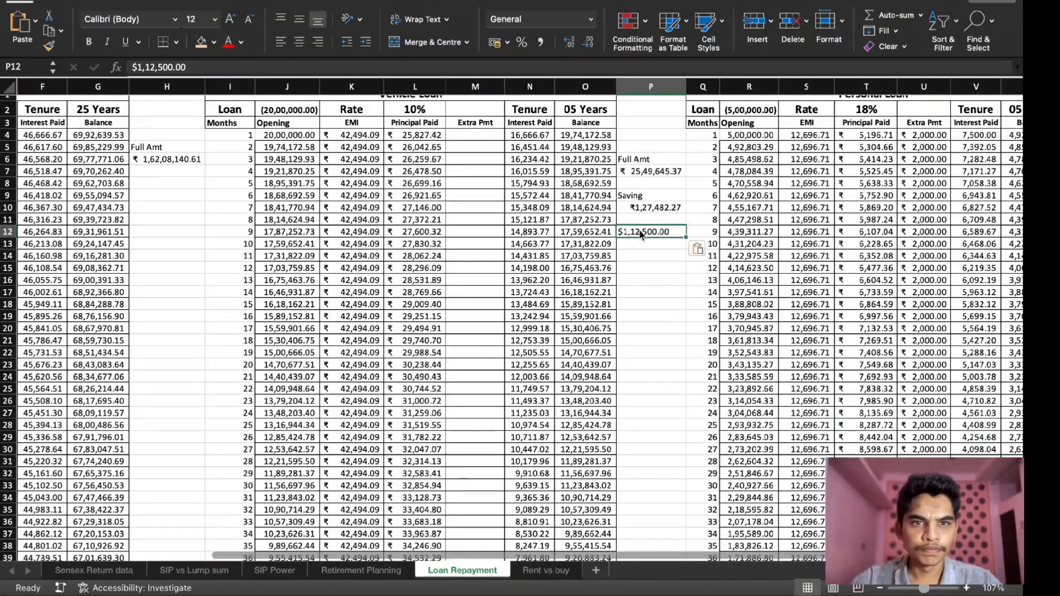
- Enter the sum of K61 and M61 as a fixed value in E61, the Home Loan's extra payment for month 58
{"action": "scroll", "coordinate": [640, 234], "scroll_direction": "left", "scroll_amount": 5}
{"action": "scroll", "coordinate": [640, 234], "scroll_direction": "down", "scroll_amount": 3}
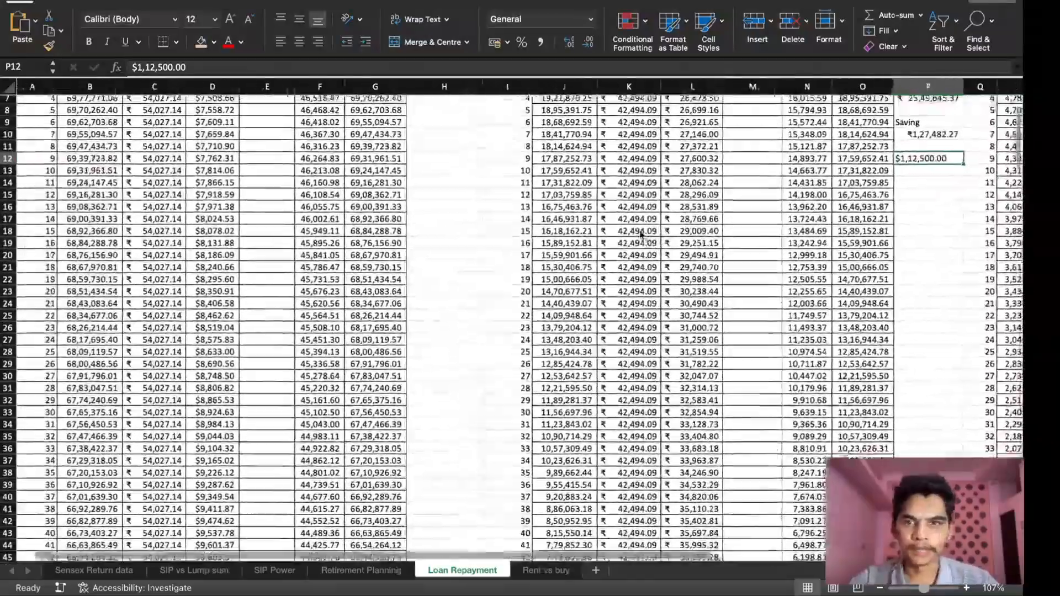
{"action": "scroll", "coordinate": [641, 234], "scroll_direction": "up", "scroll_amount": 3}
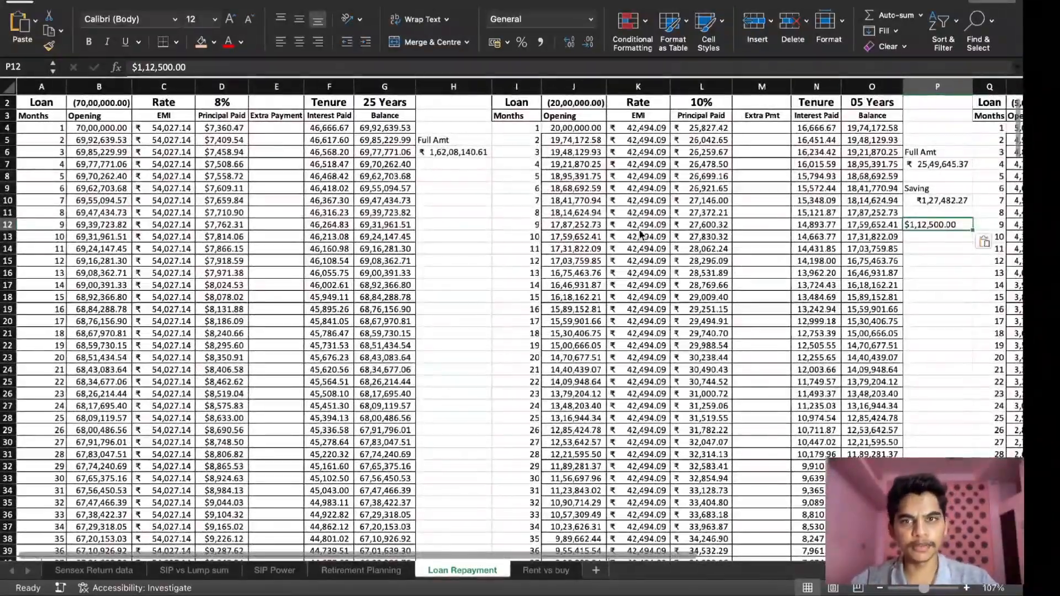
{"action": "scroll", "coordinate": [640, 234], "scroll_direction": "down", "scroll_amount": 1}
{"action": "scroll", "coordinate": [644, 234], "scroll_direction": "up", "scroll_amount": 2}
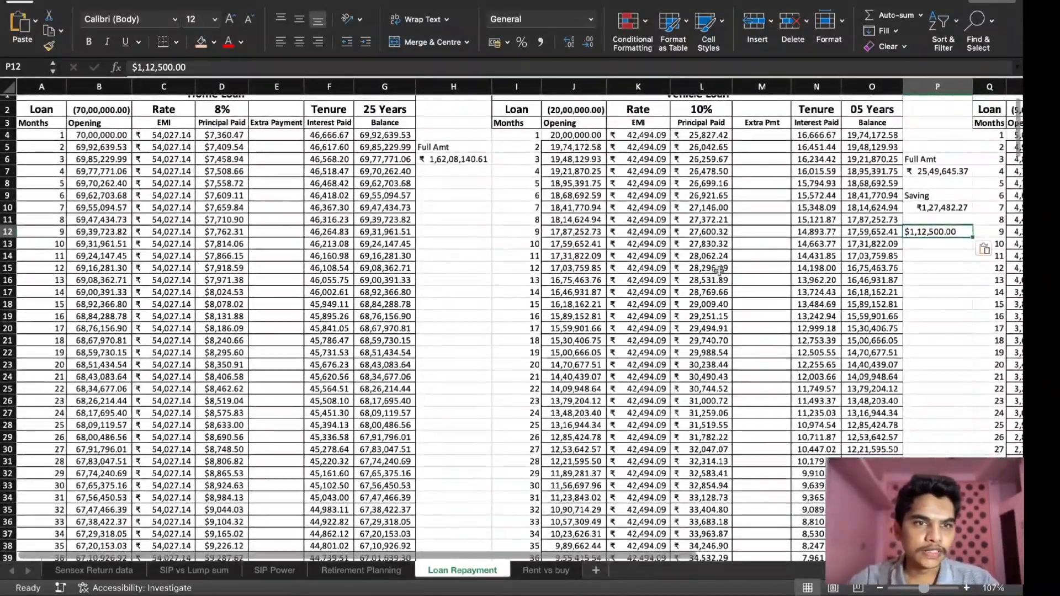
{"action": "scroll", "coordinate": [735, 297], "scroll_direction": "down", "scroll_amount": 10}
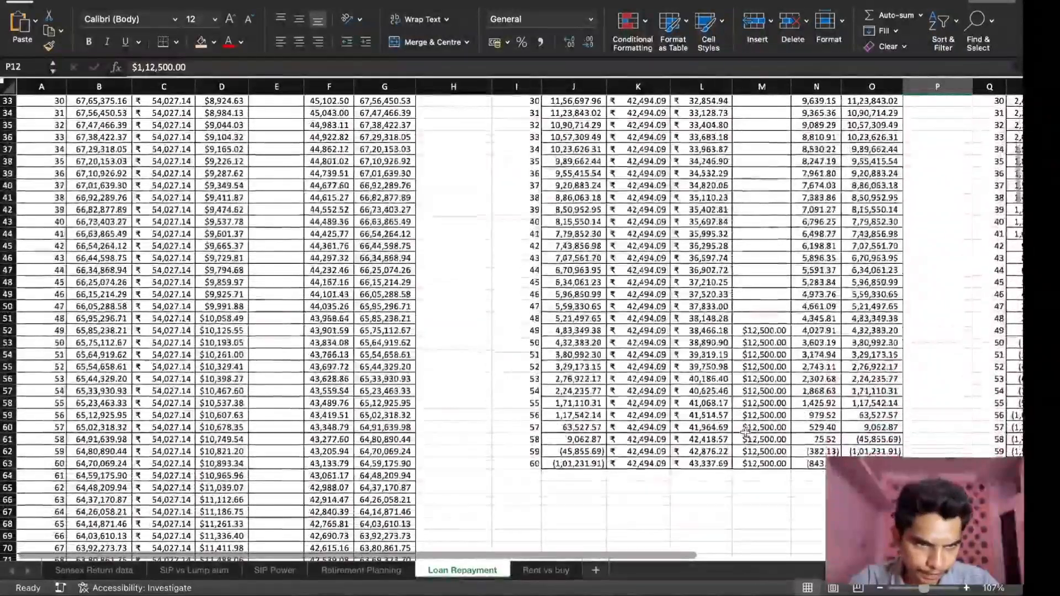
{"action": "left_click", "coordinate": [756, 439]}
{"action": "key", "text": "Left"}
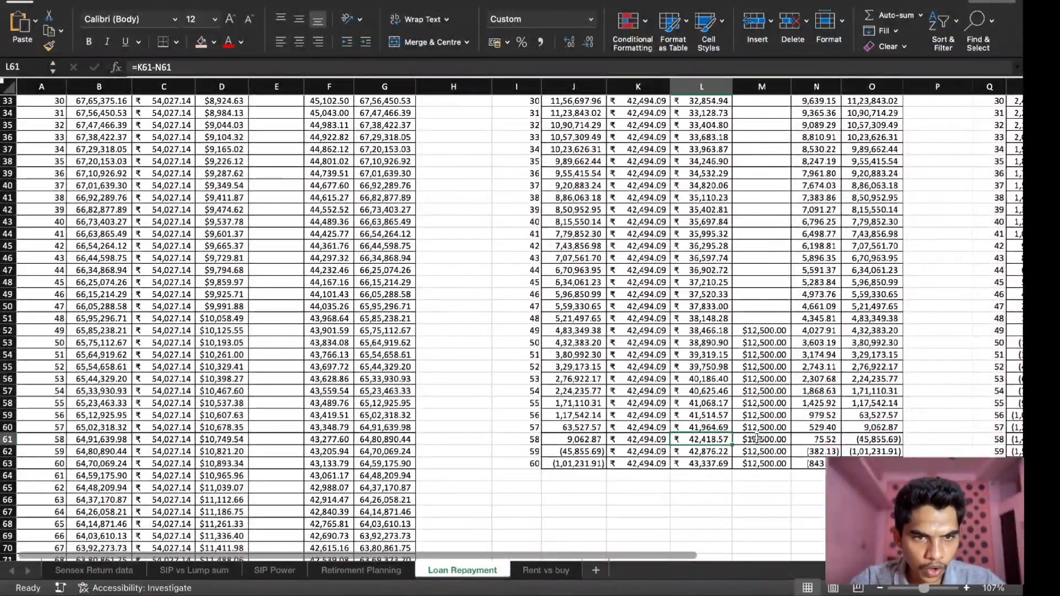
{"action": "key", "text": "Left"}
{"action": "key", "text": "Left"}
{"action": "key", "text": "Left"}
{"action": "key", "text": "Left"}
{"action": "key", "text": "Left"}
{"action": "key", "text": "Left"}
{"action": "key", "text": "Left"}
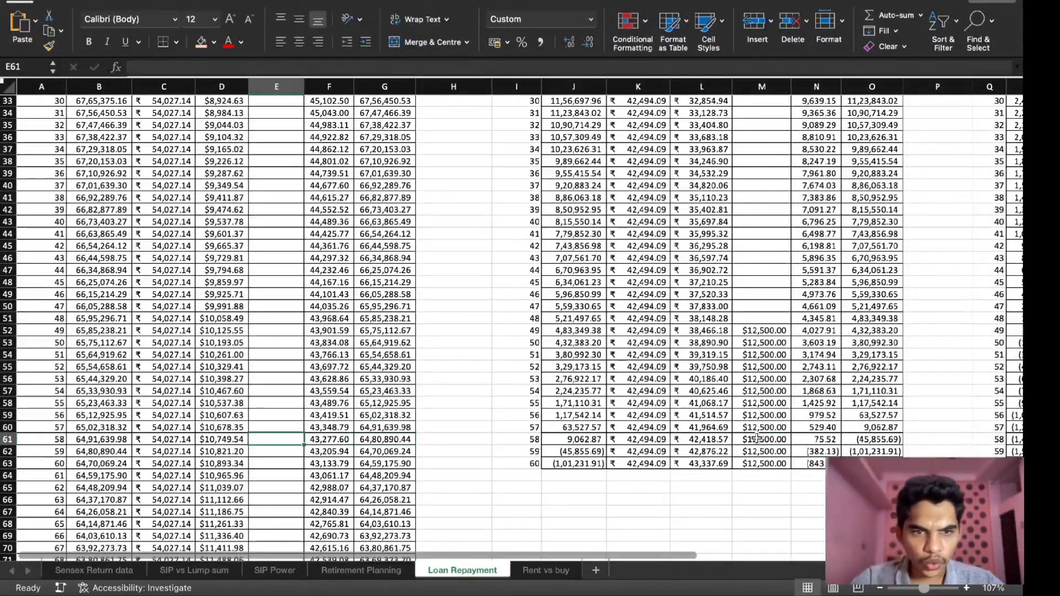
{"action": "type", "text": "="}
{"action": "key", "text": "Right"}
{"action": "key", "text": "Right"}
{"action": "key", "text": "Right"}
{"action": "key", "text": "Right"}
{"action": "key", "text": "Right"}
{"action": "key", "text": "Right"}
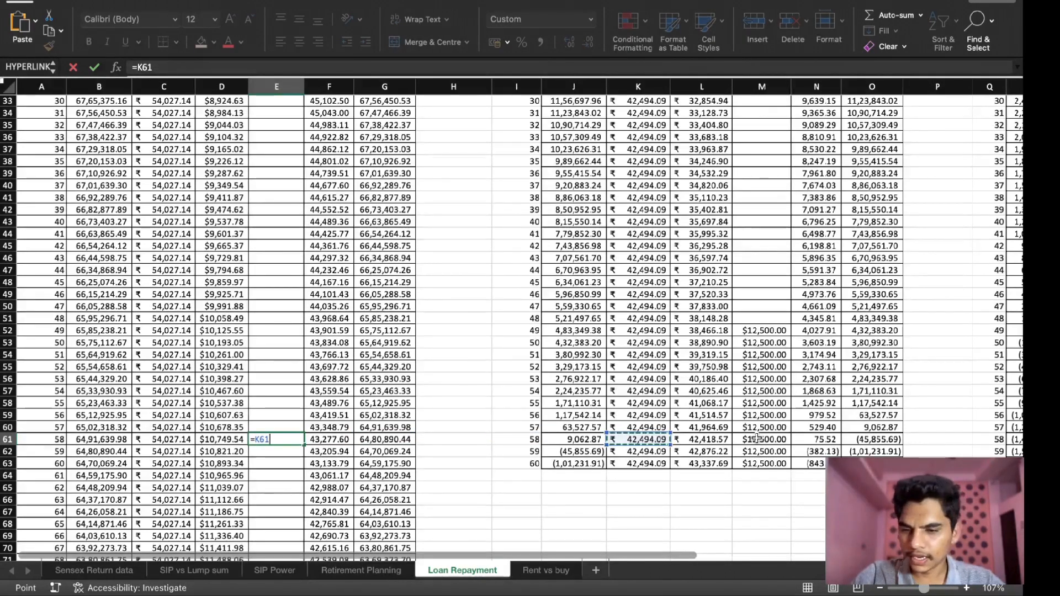
{"action": "type", "text": "+"}
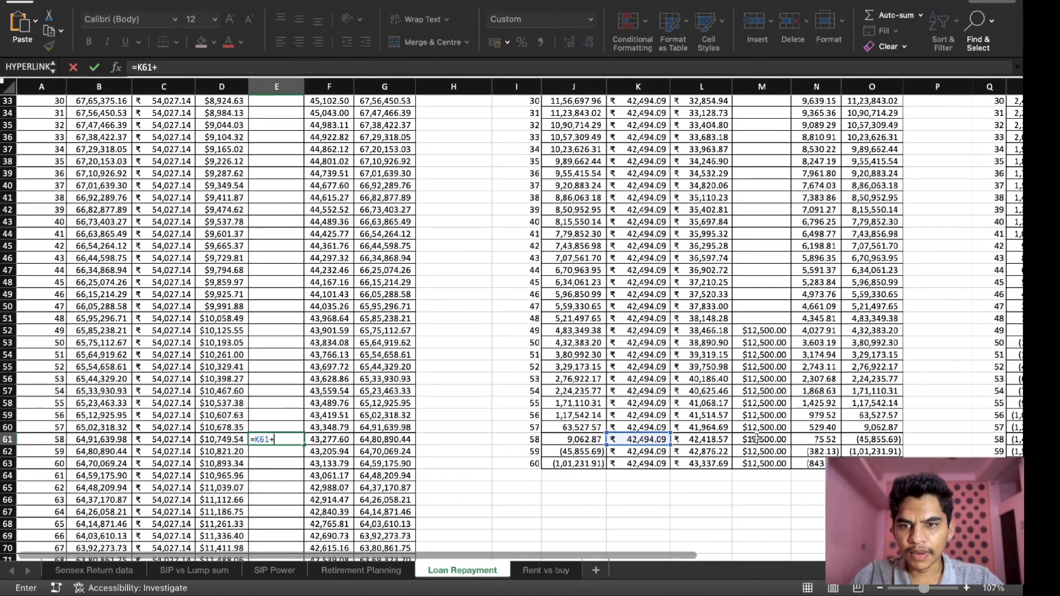
{"action": "left_click", "coordinate": [762, 440]}
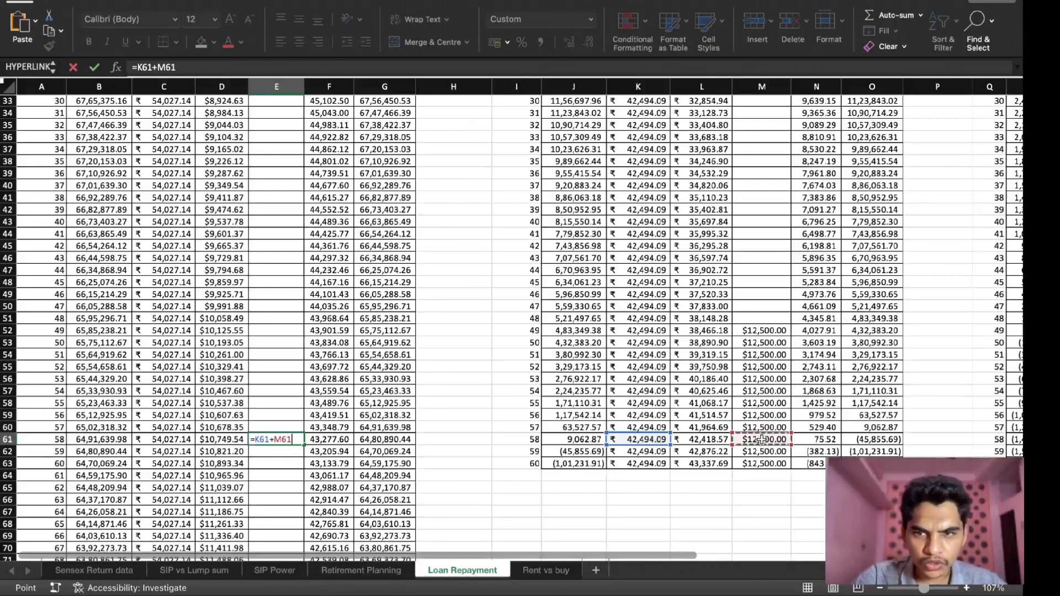
{"action": "key", "text": "ctrl+Return"}
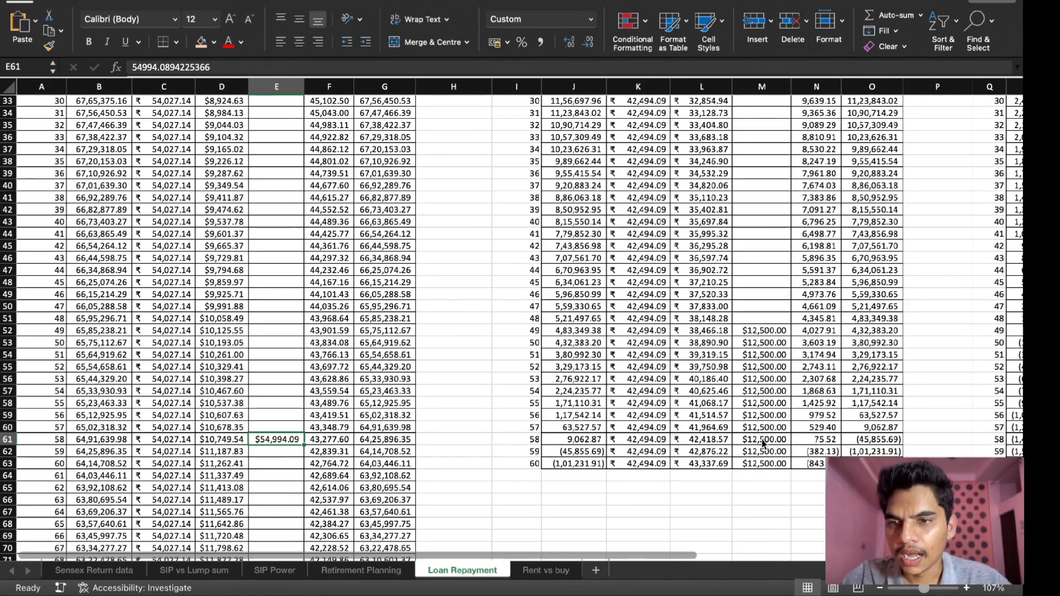
- Fill the extra payment in E61 down the Home Loan schedule to E303
{"action": "key", "text": "Left"}
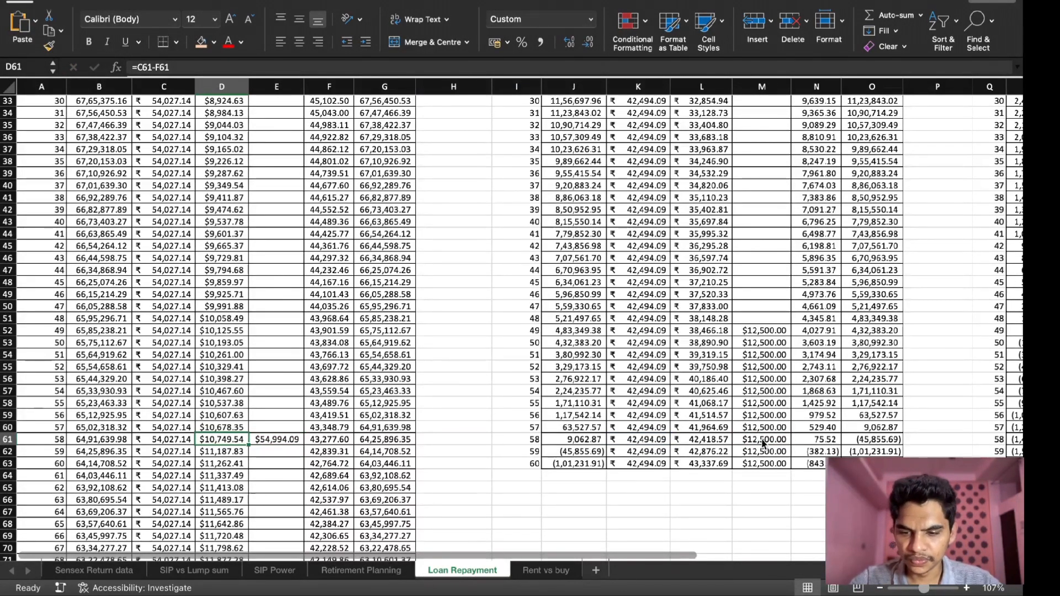
{"action": "key", "text": "ctrl+Down"}
{"action": "key", "text": "Right"}
{"action": "key", "text": "ctrl+shift+Up"}
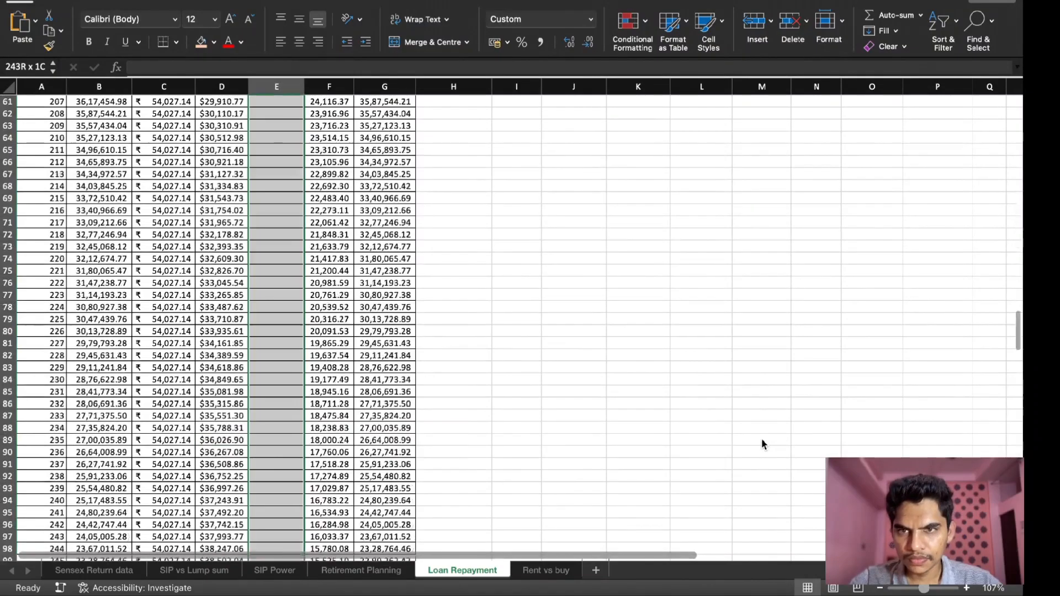
{"action": "key", "text": "ctrl+d"}
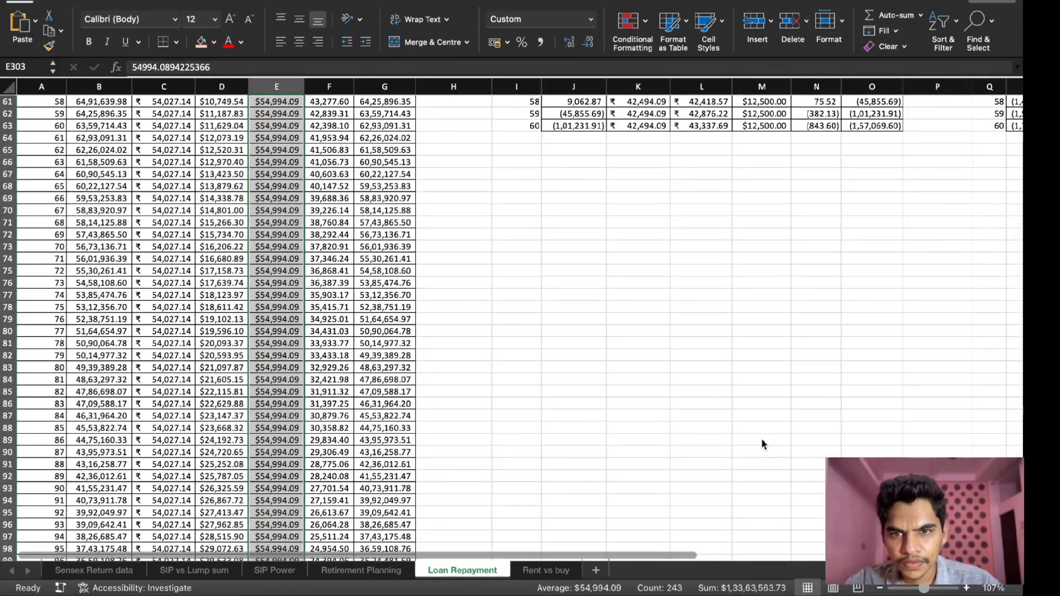
- Examine where the Home Loan balance turns negative and select the remaining EMI amounts C138 to C303 to check their total
{"action": "scroll", "coordinate": [761, 444], "scroll_direction": "down", "scroll_amount": 2}
{"action": "scroll", "coordinate": [762, 444], "scroll_direction": "down", "scroll_amount": 14}
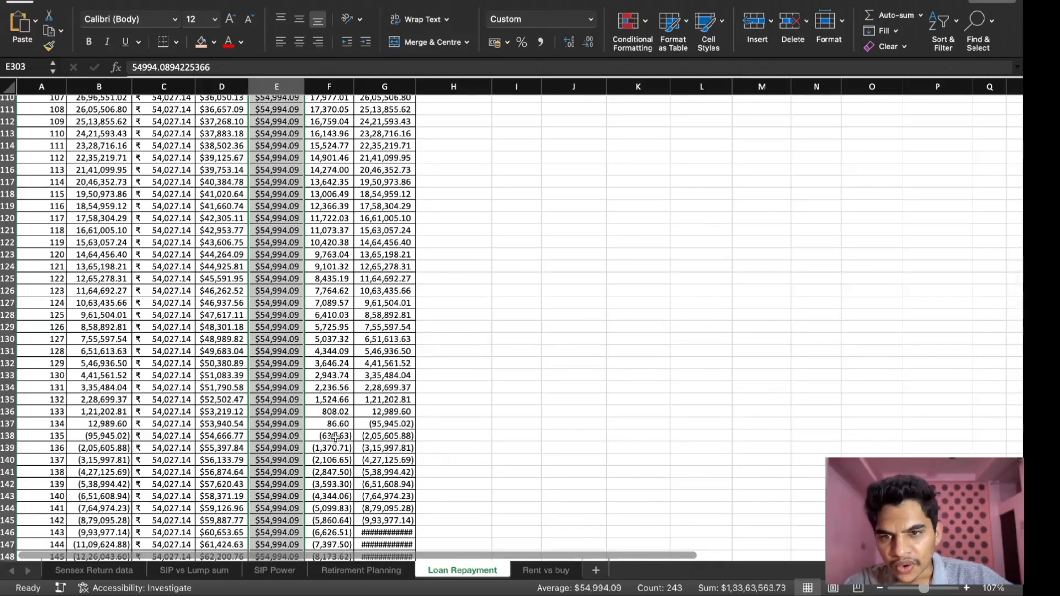
{"action": "left_click", "coordinate": [314, 423]}
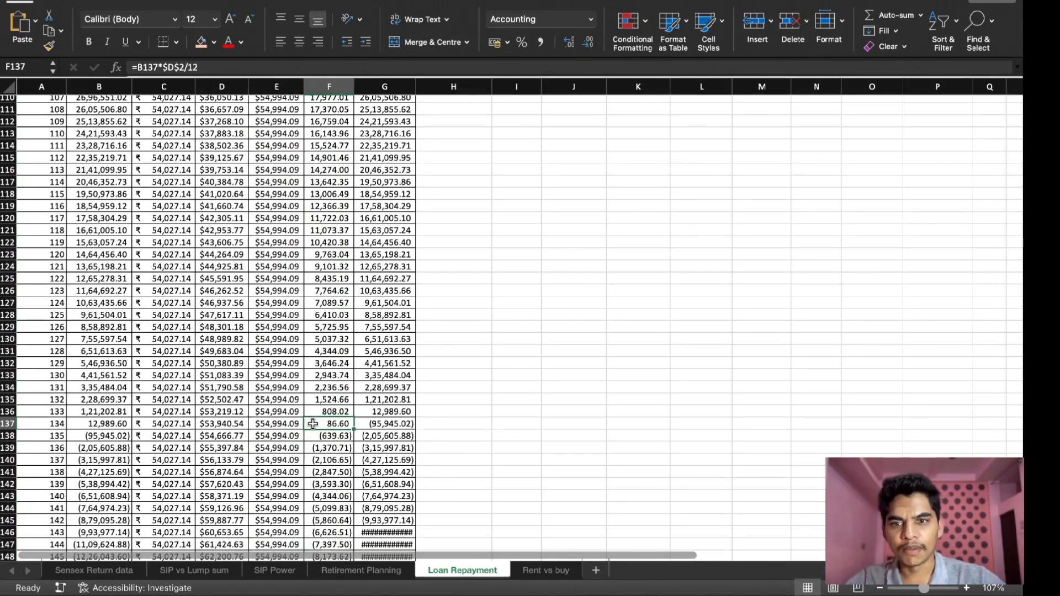
{"action": "key", "text": "Left"}
{"action": "key", "text": "Left"}
{"action": "key", "text": "Left"}
{"action": "key", "text": "Left"}
{"action": "key", "text": "Left"}
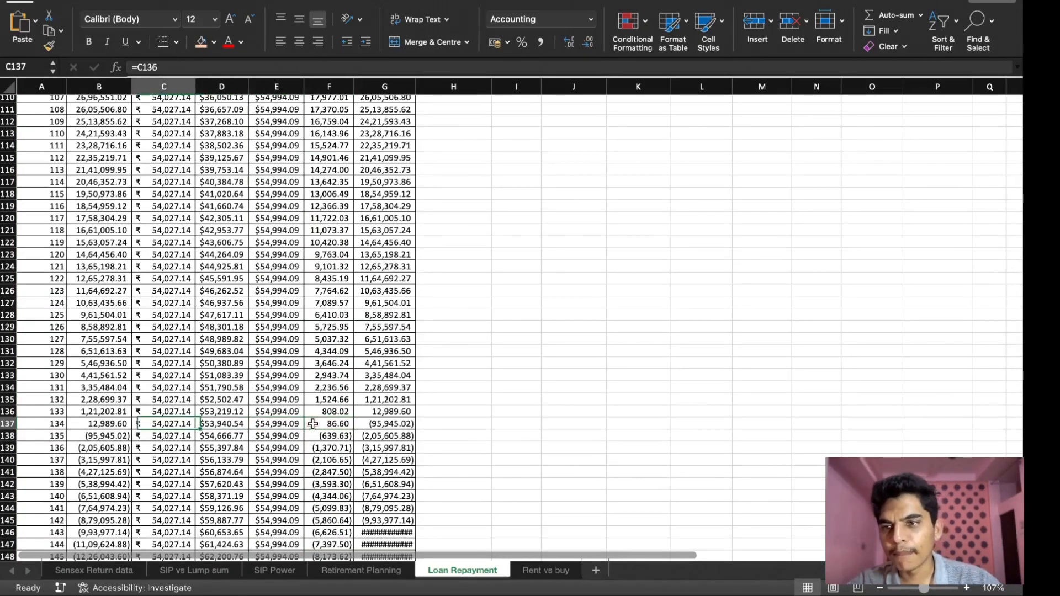
{"action": "key", "text": "Right"}
{"action": "key", "text": "Right"}
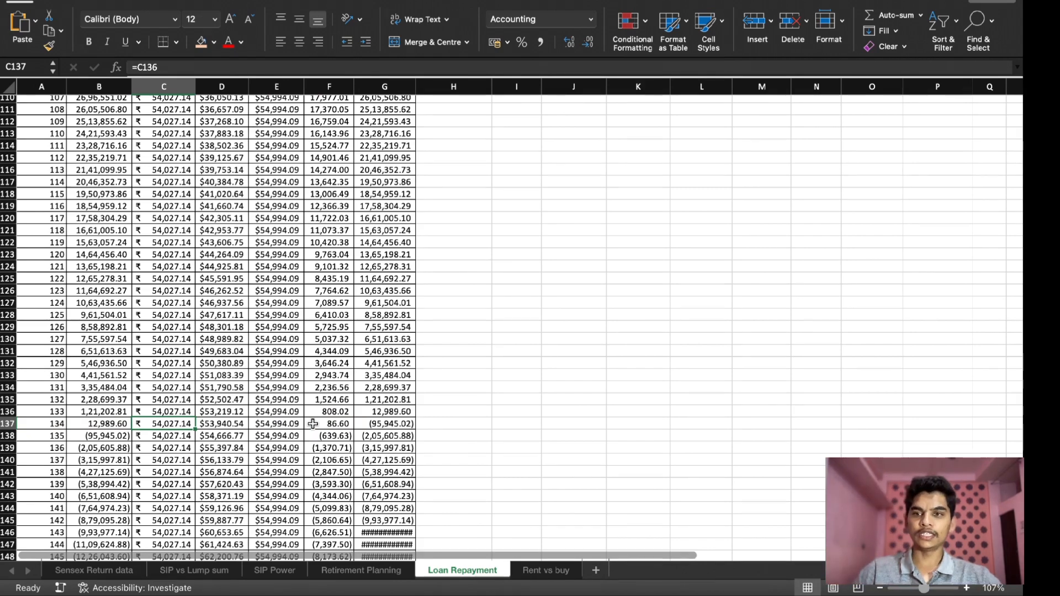
{"action": "key", "text": "Down"}
{"action": "key", "text": "ctrl+shift+Down"}
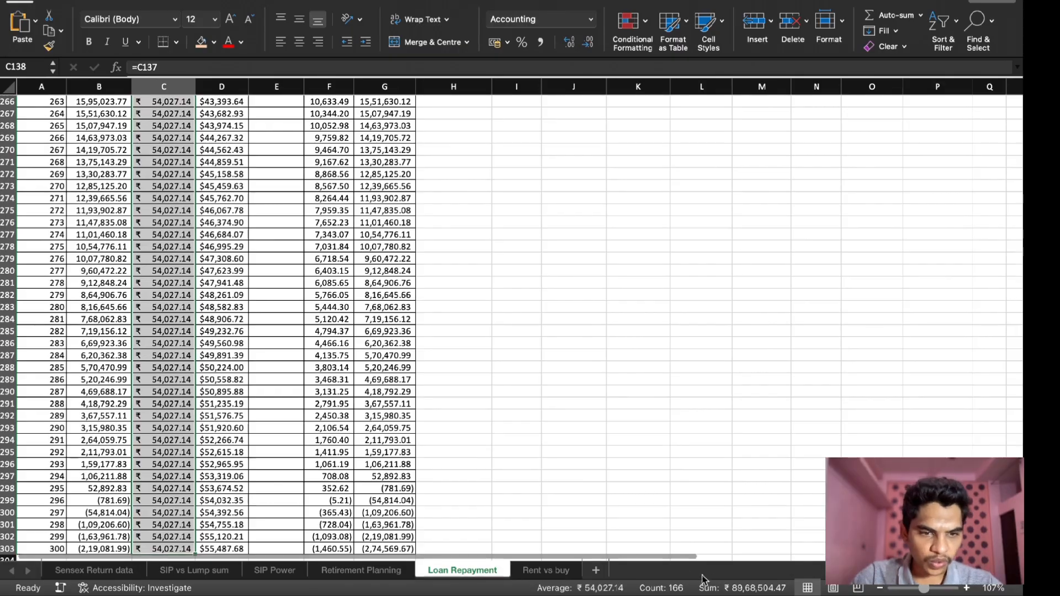
- Record Saving 89,68,504.47 and Extra pmt 13,19,858.15 beside the Home Loan, and calculate =H10-1319858 in H15 formatted as currency
{"action": "scroll", "coordinate": [595, 355], "scroll_direction": "up", "scroll_amount": 20}
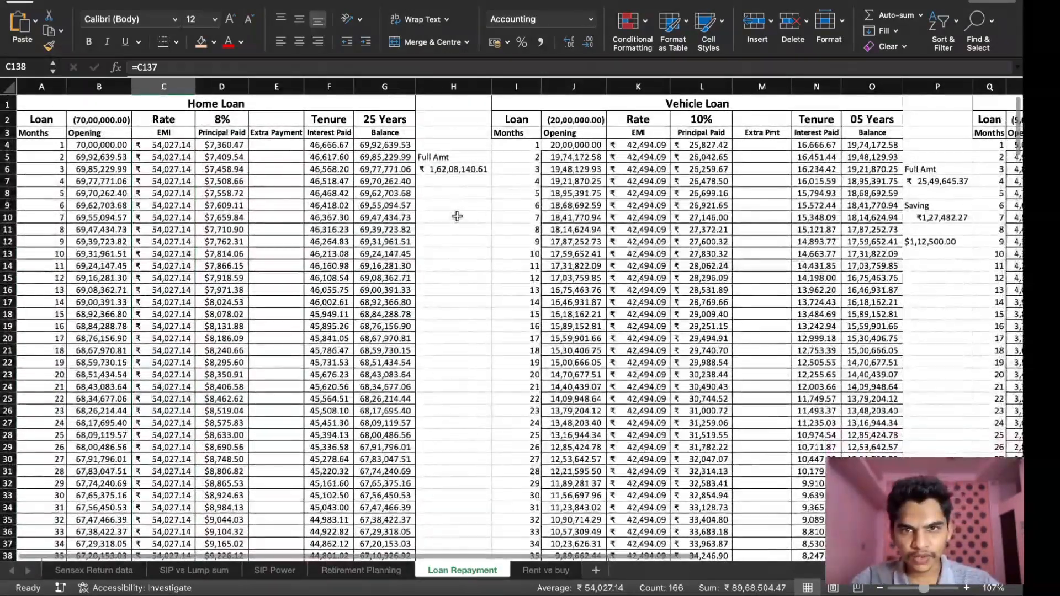
{"action": "left_click", "coordinate": [457, 216]}
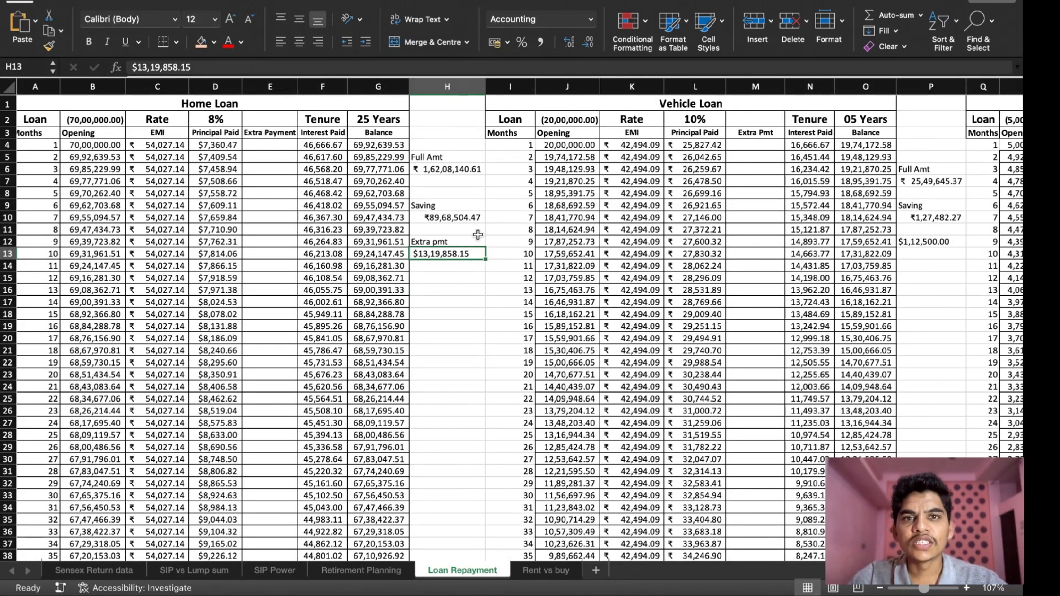
{"action": "left_click", "coordinate": [509, 45]}
{"action": "left_click", "coordinate": [509, 61]}
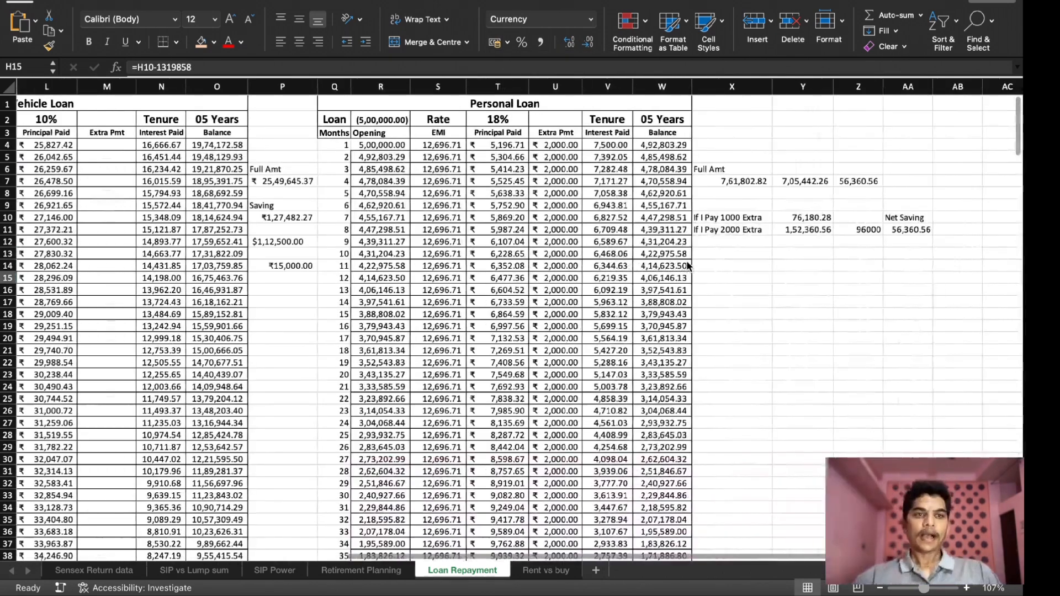
- Review the Personal Loan's net saving in AA11 and its monthly extra payment in U6
{"action": "scroll", "coordinate": [686, 263], "scroll_direction": "right", "scroll_amount": 3}
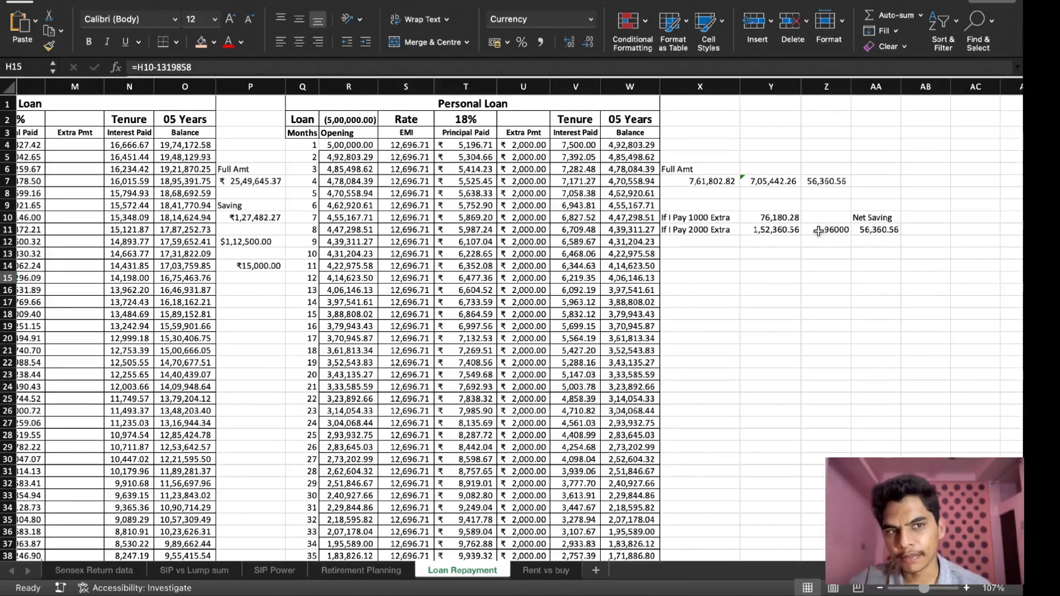
{"action": "left_click", "coordinate": [877, 231]}
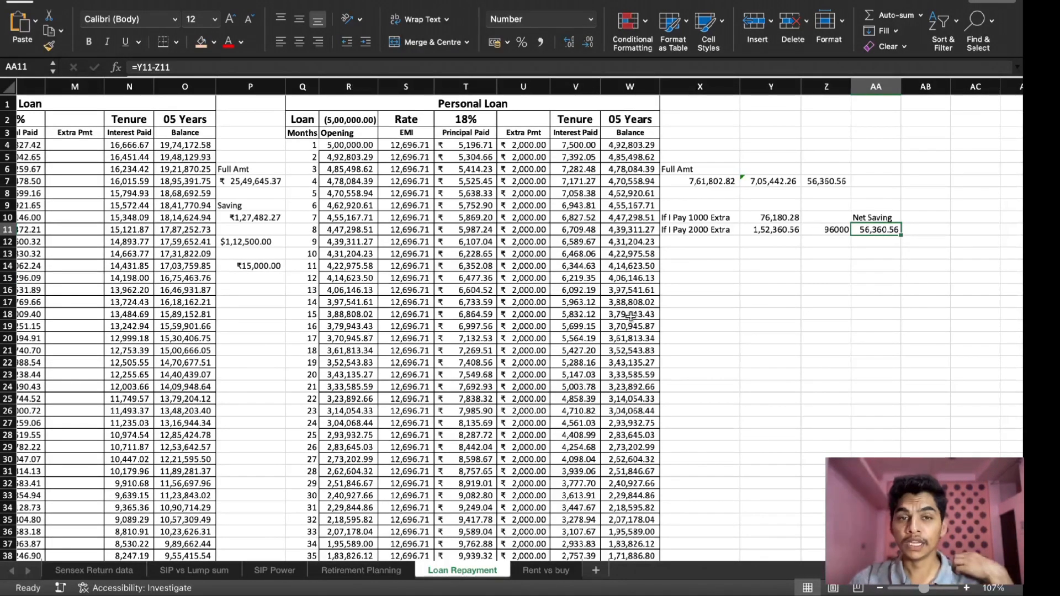
{"action": "left_click", "coordinate": [516, 168]}
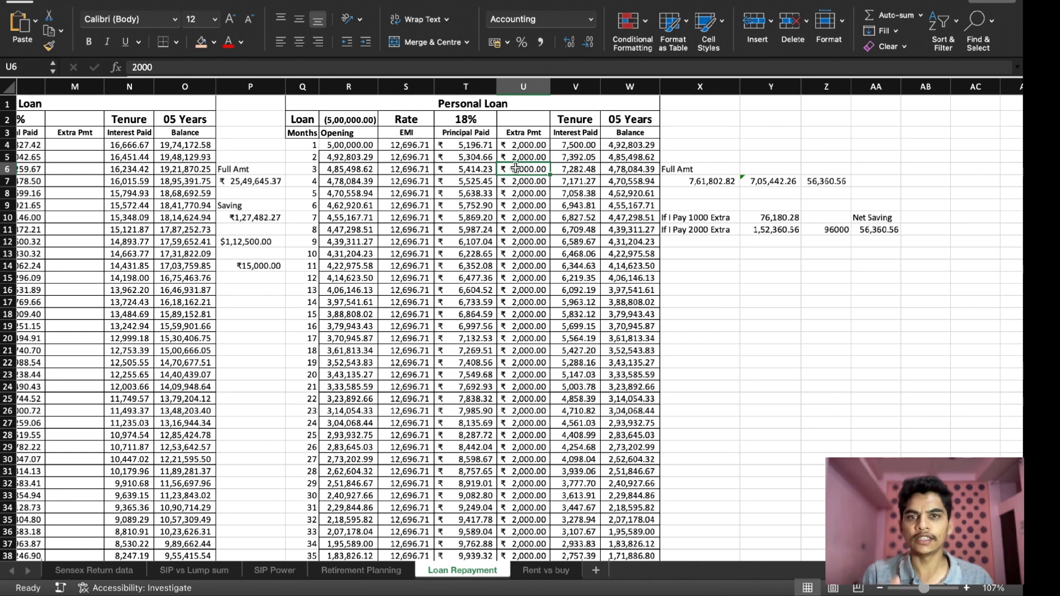
- Enter 500000 in Y15 beside the Personal Loan and calculate 18% of it in Y16 with =Y15*.18
{"action": "left_click", "coordinate": [749, 274]}
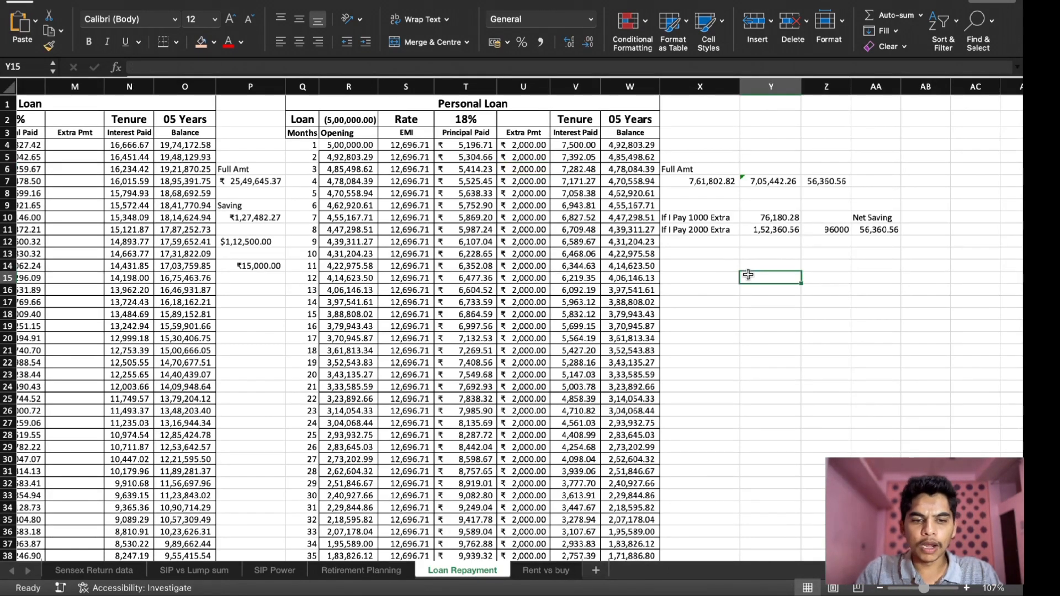
{"action": "type", "text": "500000"}
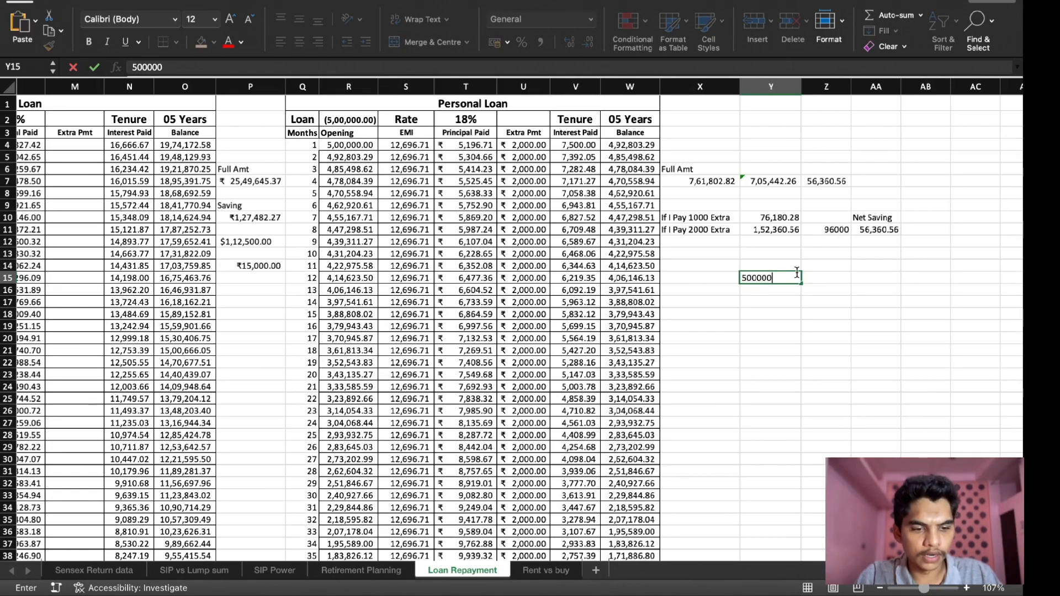
{"action": "key", "text": "Return"}
{"action": "key", "text": "Up"}
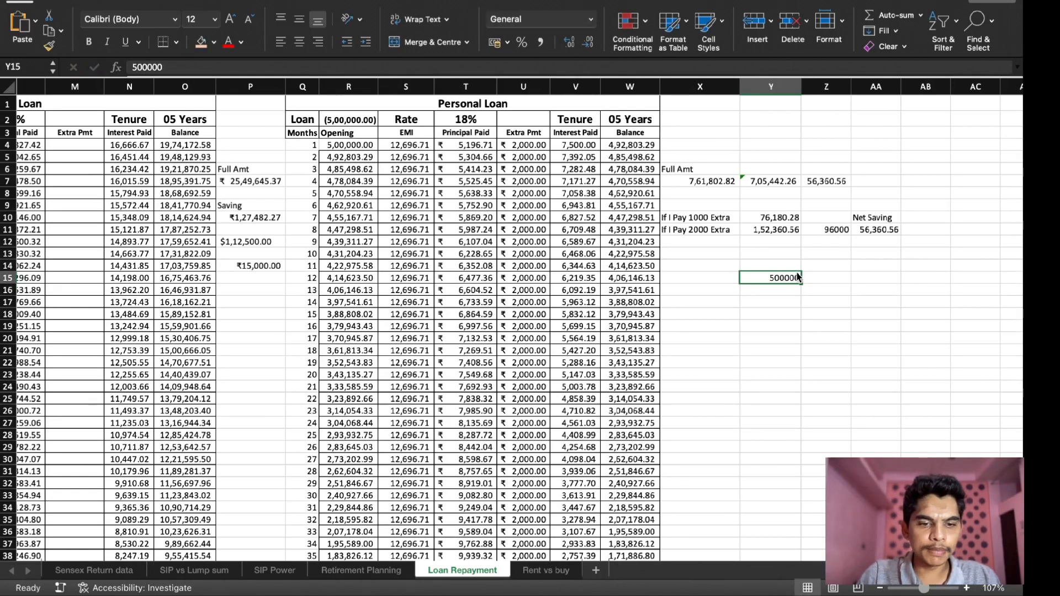
{"action": "key", "text": "Down"}
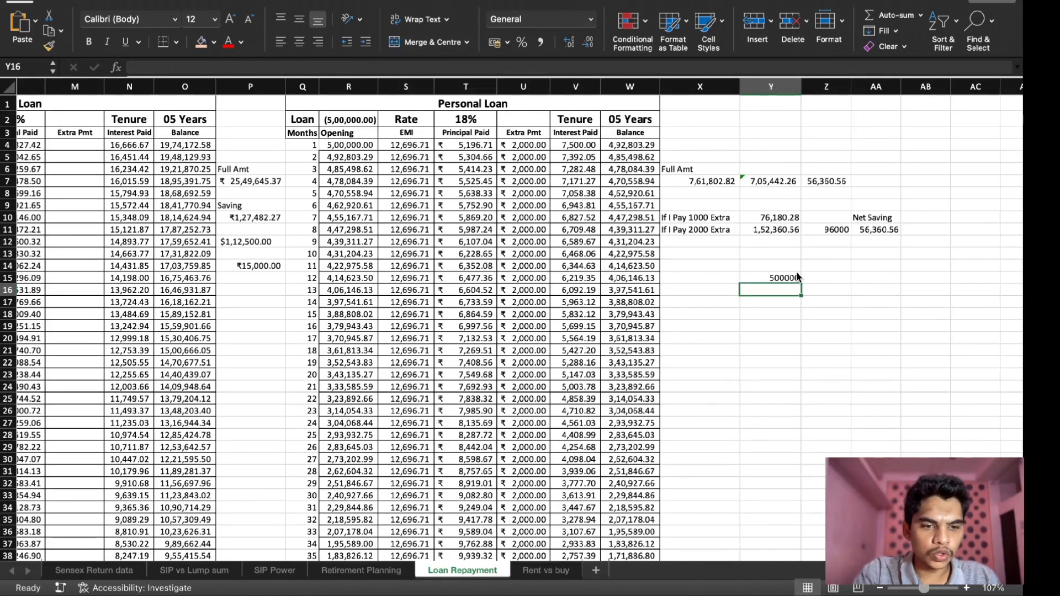
{"action": "type", "text": "="}
{"action": "left_click", "coordinate": [797, 278]}
{"action": "type", "text": "*"}
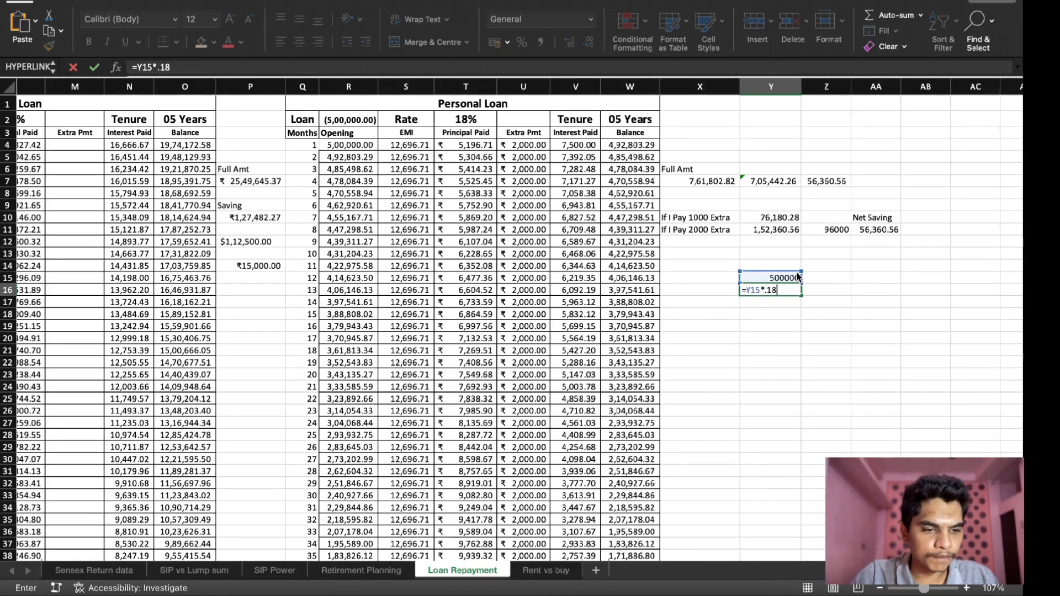
{"action": "key", "text": "Return"}
{"action": "key", "text": "Up"}
{"action": "key", "text": "Up"}
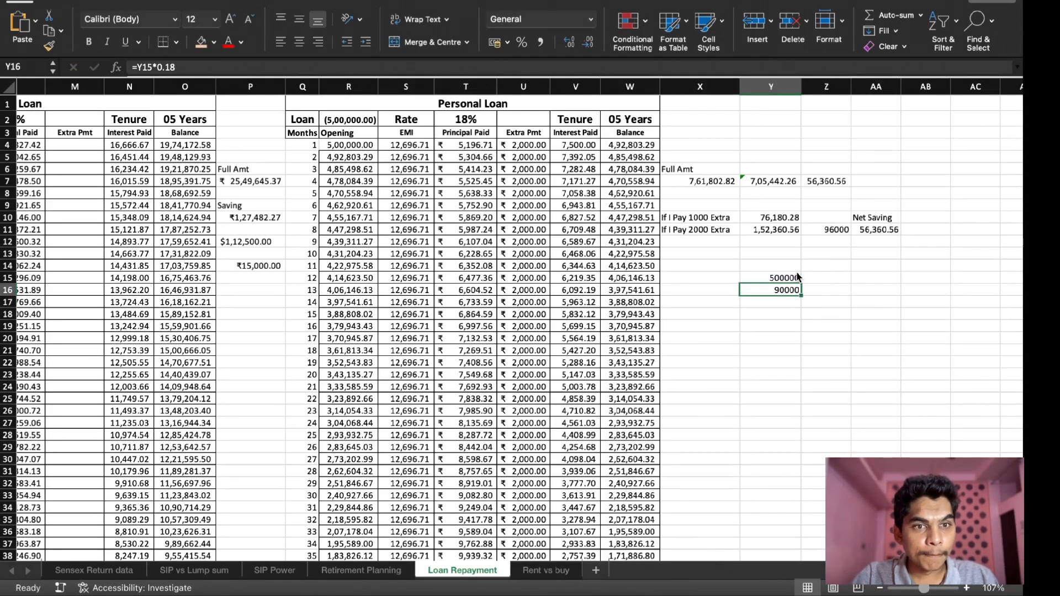
- Enter 450000 in Z15 and calculate 18% of it in Z16 by filling the neighbouring formula across
{"action": "key", "text": "Right"}
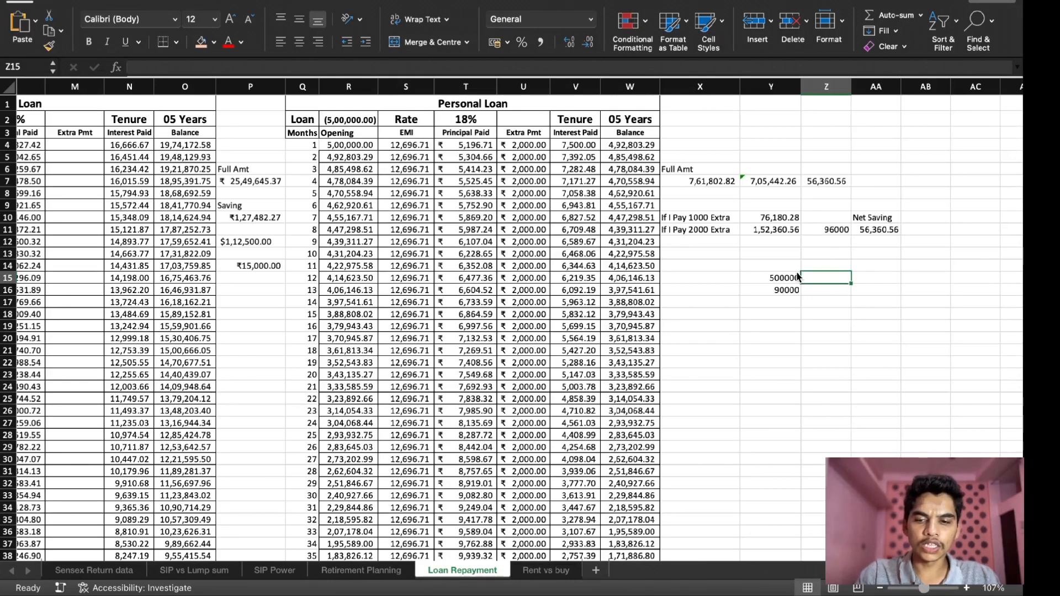
{"action": "type", "text": "450000"}
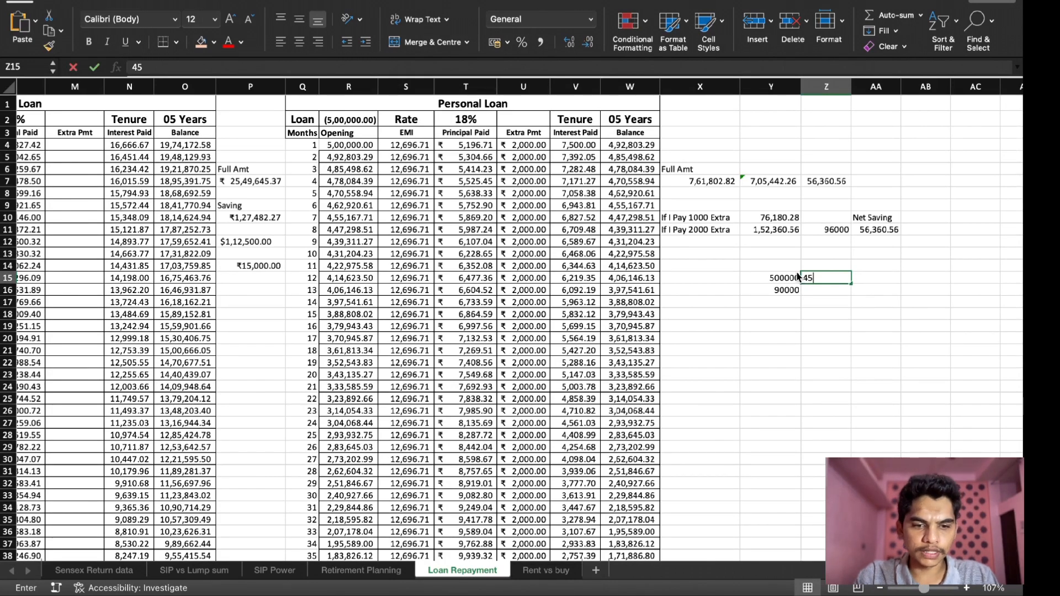
{"action": "key", "text": "Return"}
{"action": "key", "text": "ctrl+r"}
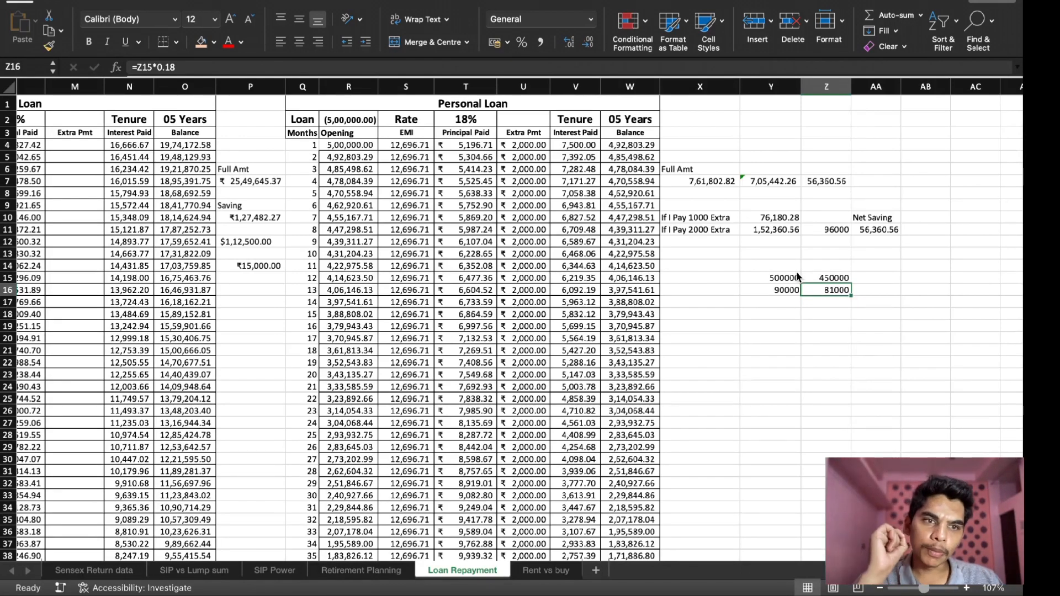
- Calculate the monthly interest in Y17 with =Y16/12 and copy the formula to Z17
{"action": "key", "text": "Down"}
{"action": "key", "text": "Left"}
{"action": "type", "text": "="}
{"action": "key", "text": "Up"}
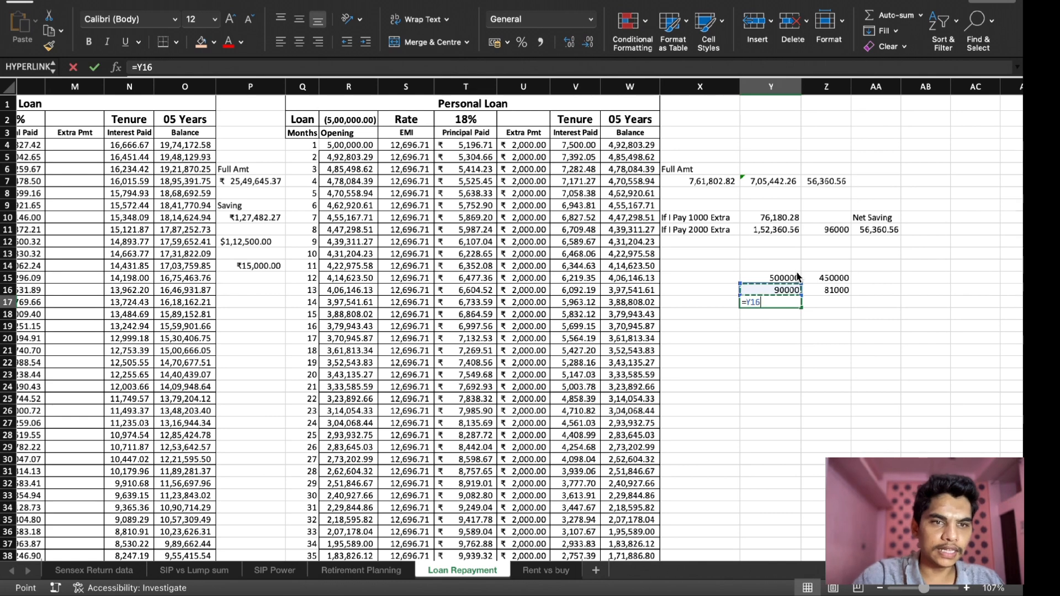
{"action": "type", "text": "/12"}
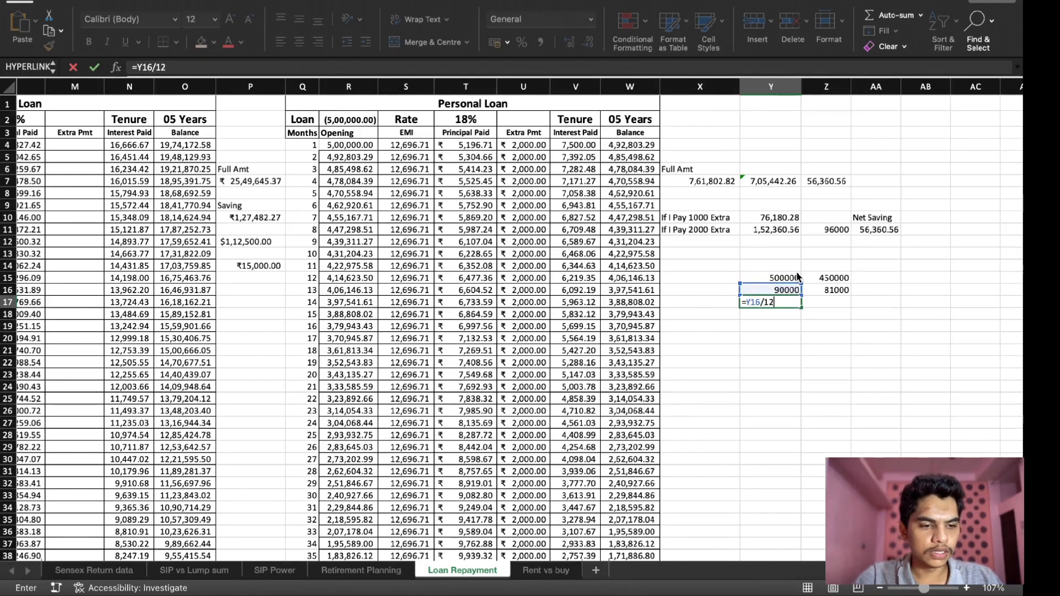
{"action": "key", "text": "Return"}
{"action": "key", "text": "Up"}
{"action": "key", "text": "ctrl+c"}
{"action": "key", "text": "Right"}
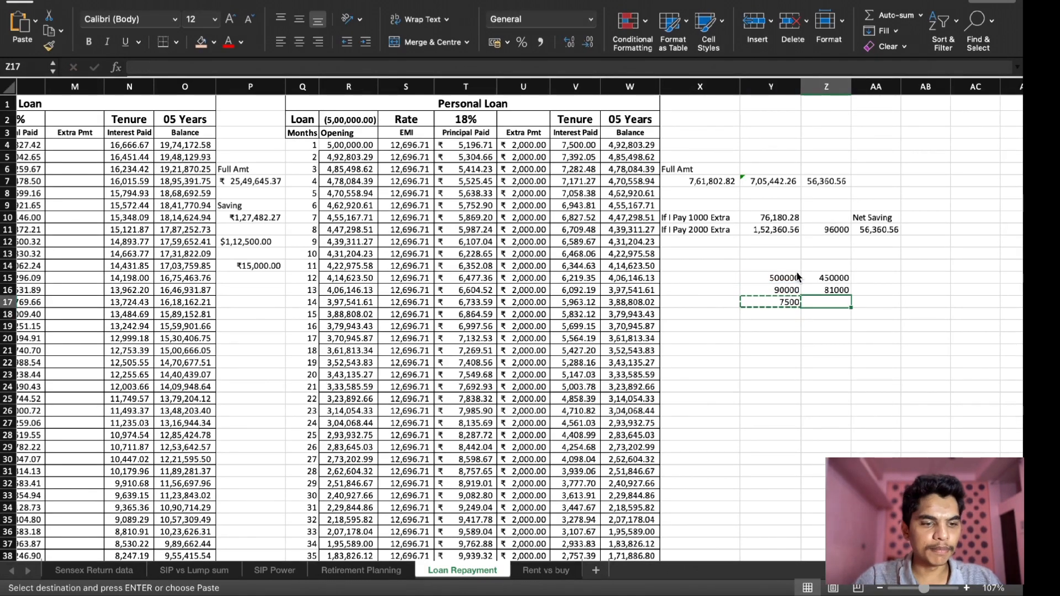
{"action": "key", "text": "ctrl+v"}
{"action": "key", "text": "Right"}
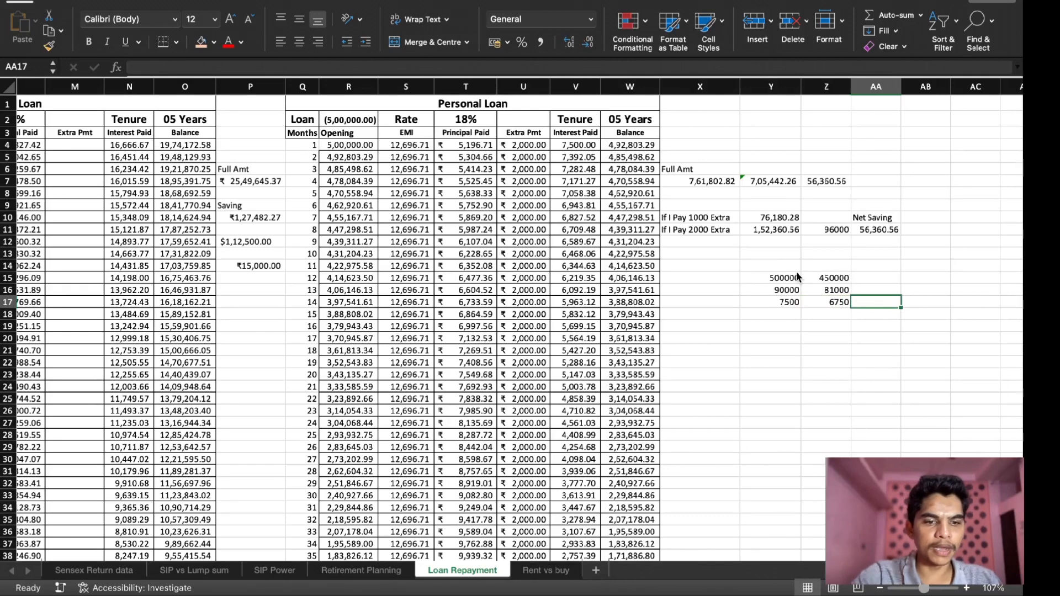
- Calculate the difference between the two monthly interest amounts in AA17 with =Y17-Z17
{"action": "type", "text": "="}
{"action": "key", "text": "Left"}
{"action": "key", "text": "Left"}
{"action": "type", "text": "-"}
{"action": "key", "text": "Left"}
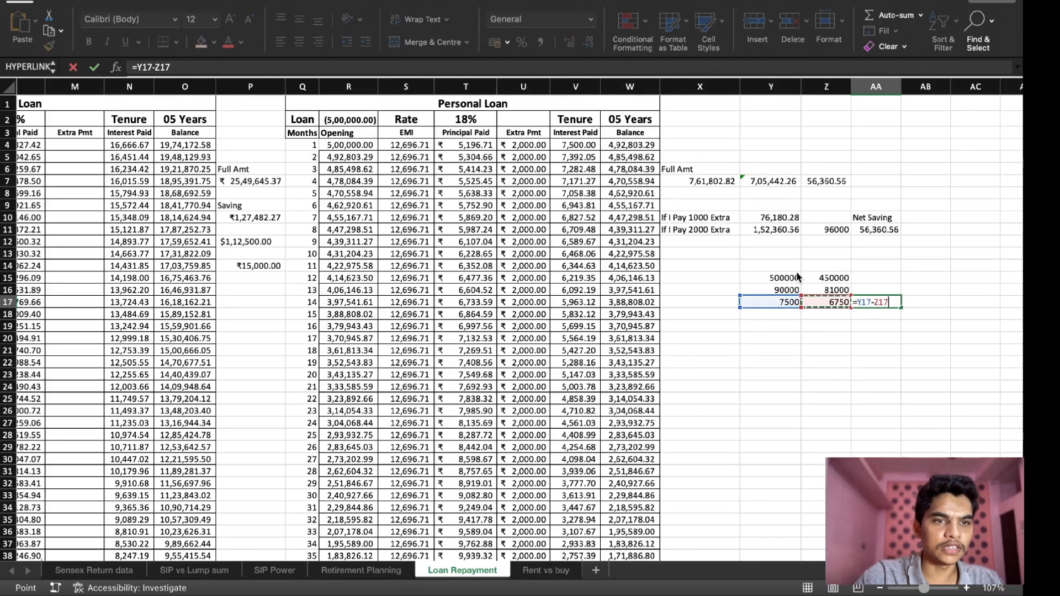
{"action": "key", "text": "Return"}
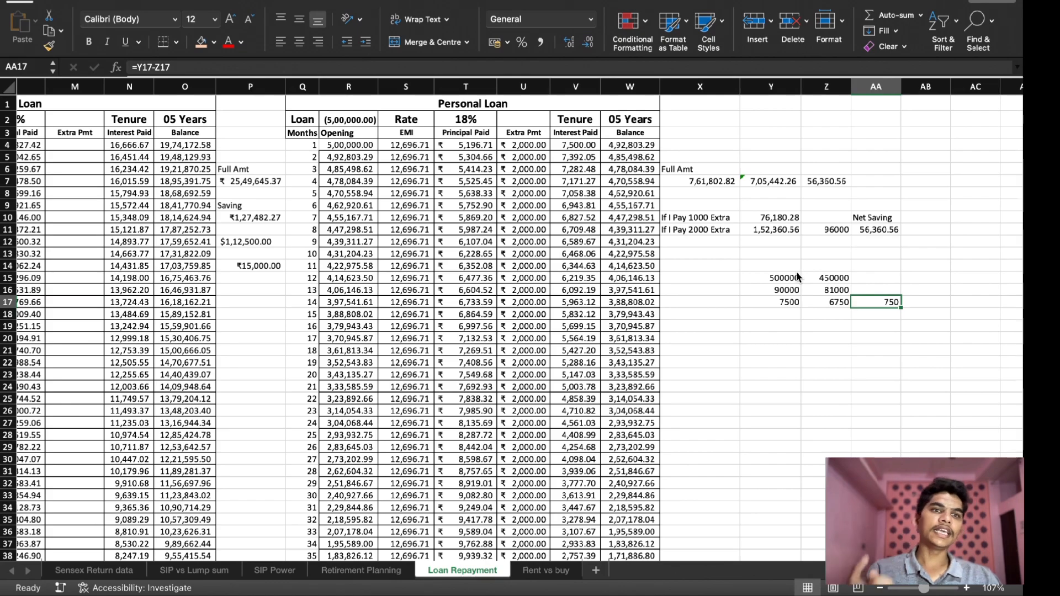
- Clear the scratch interest calculations in Y15:AA17 beside the Personal Loan
{"action": "key", "text": "Left"}
{"action": "key", "text": "Left"}
{"action": "key", "text": "Left"}
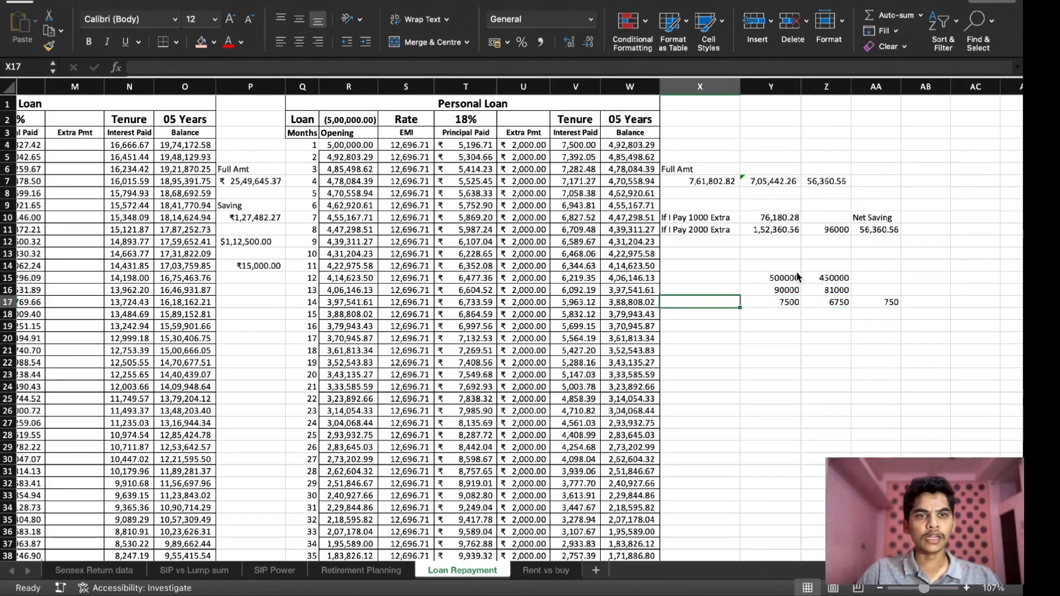
{"action": "key", "text": "Right"}
{"action": "key", "text": "shift+Up"}
{"action": "key", "text": "shift+Up"}
{"action": "key", "text": "shift+Right"}
{"action": "key", "text": "shift+Right"}
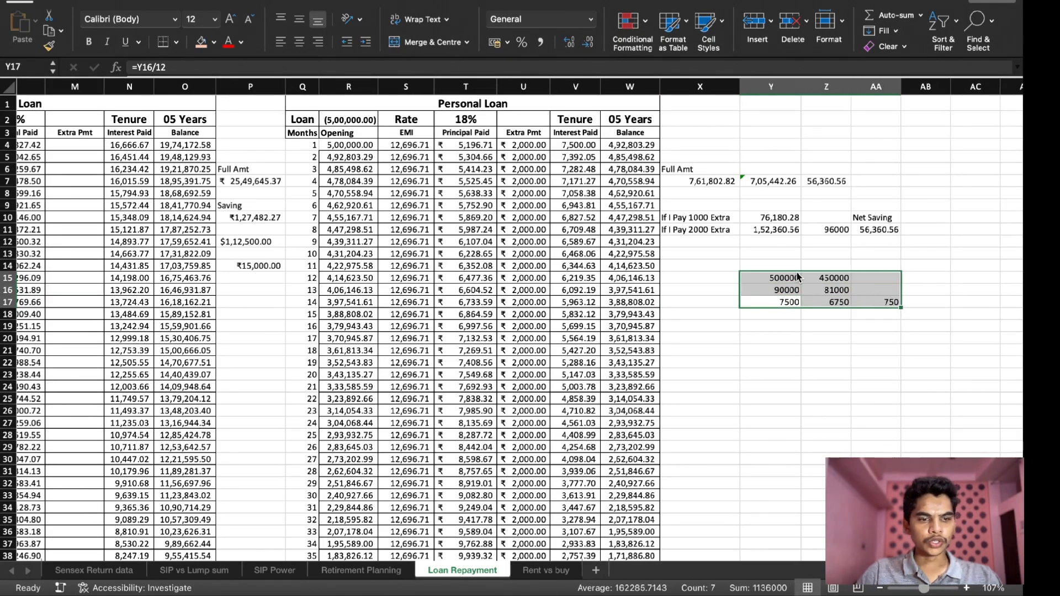
{"action": "key", "text": "Delete"}
- Examine where the Personal Loan balance turns negative around R52, and the Vehicle Loan's net saving in P14
{"action": "scroll", "coordinate": [796, 276], "scroll_direction": "down", "scroll_amount": 3}
{"action": "scroll", "coordinate": [796, 276], "scroll_direction": "left", "scroll_amount": 1}
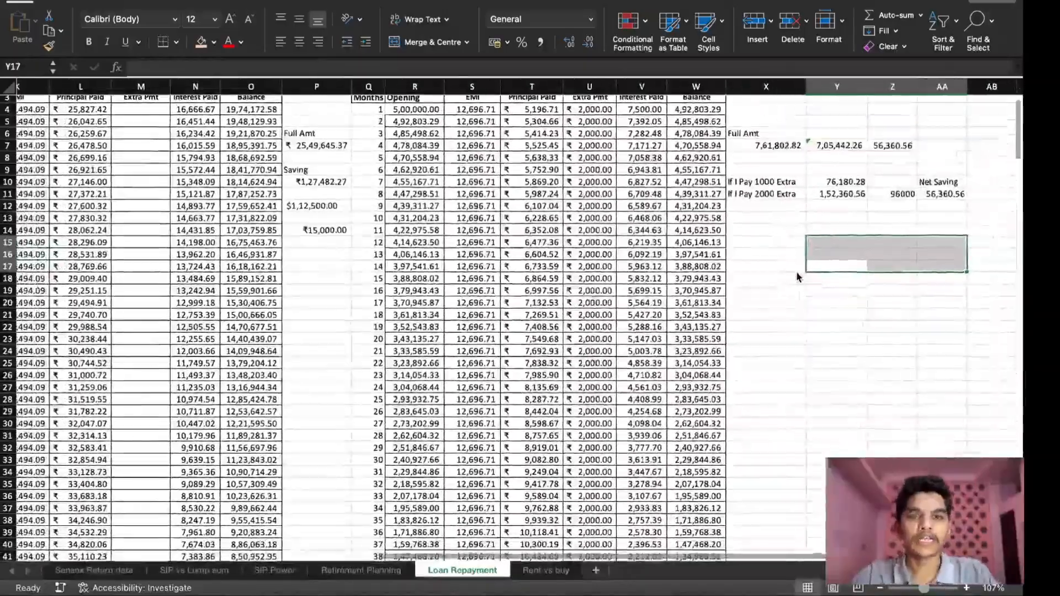
{"action": "scroll", "coordinate": [797, 276], "scroll_direction": "down", "scroll_amount": 10}
{"action": "scroll", "coordinate": [797, 276], "scroll_direction": "left", "scroll_amount": 2}
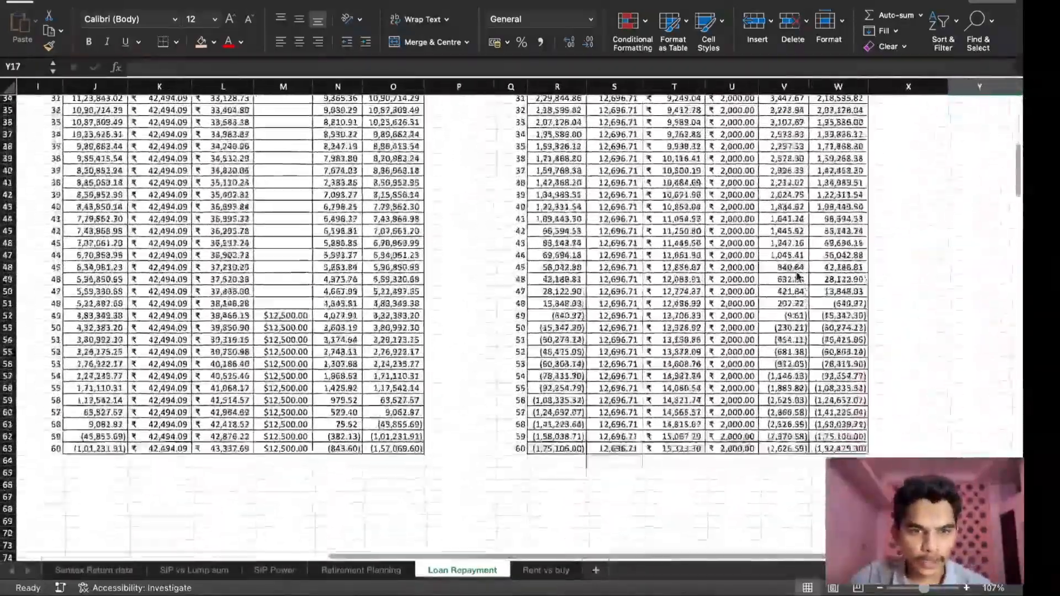
{"action": "left_click", "coordinate": [582, 324]}
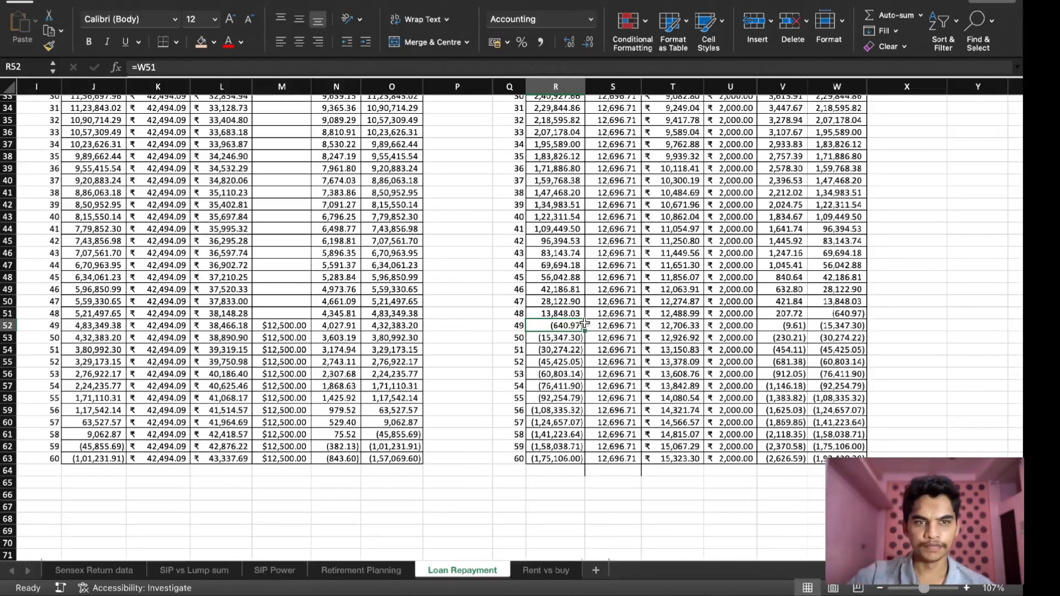
{"action": "scroll", "coordinate": [584, 324], "scroll_direction": "up", "scroll_amount": 6}
{"action": "scroll", "coordinate": [584, 324], "scroll_direction": "up", "scroll_amount": 5}
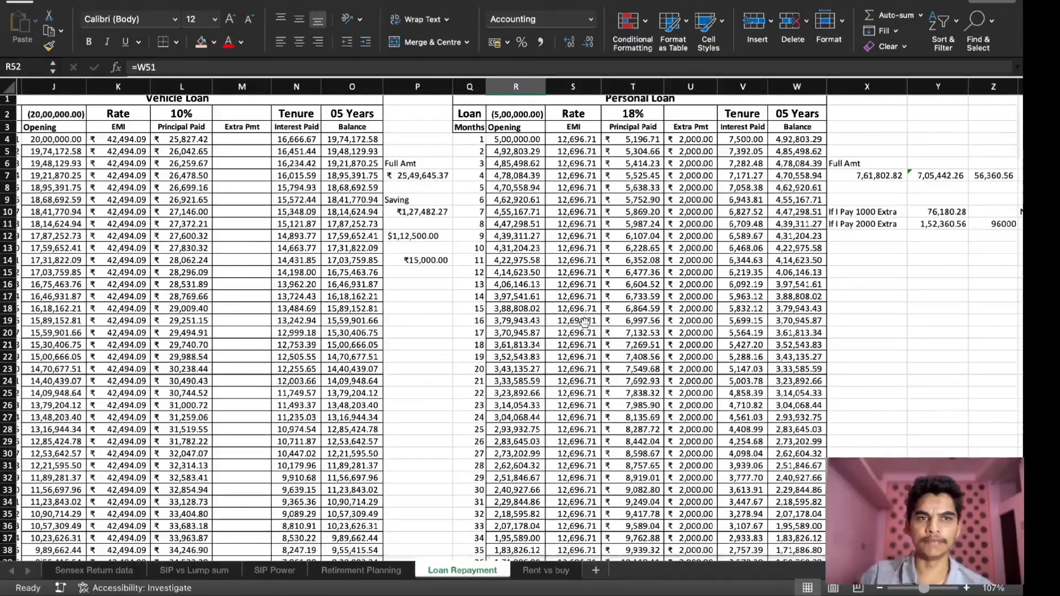
{"action": "scroll", "coordinate": [584, 323], "scroll_direction": "left", "scroll_amount": 2}
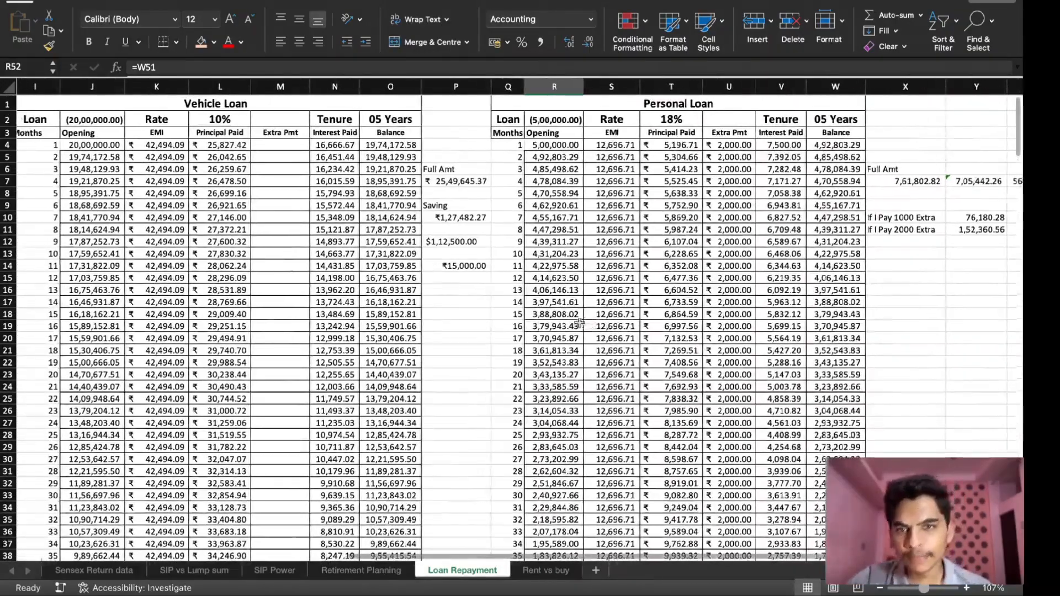
{"action": "left_click", "coordinate": [454, 269]}
- Format the Vehicle Loan's extra payments in M52:M63 with the English (India) rupee accounting format
{"action": "scroll", "coordinate": [454, 268], "scroll_direction": "down", "scroll_amount": 10}
{"action": "scroll", "coordinate": [454, 269], "scroll_direction": "left", "scroll_amount": 2}
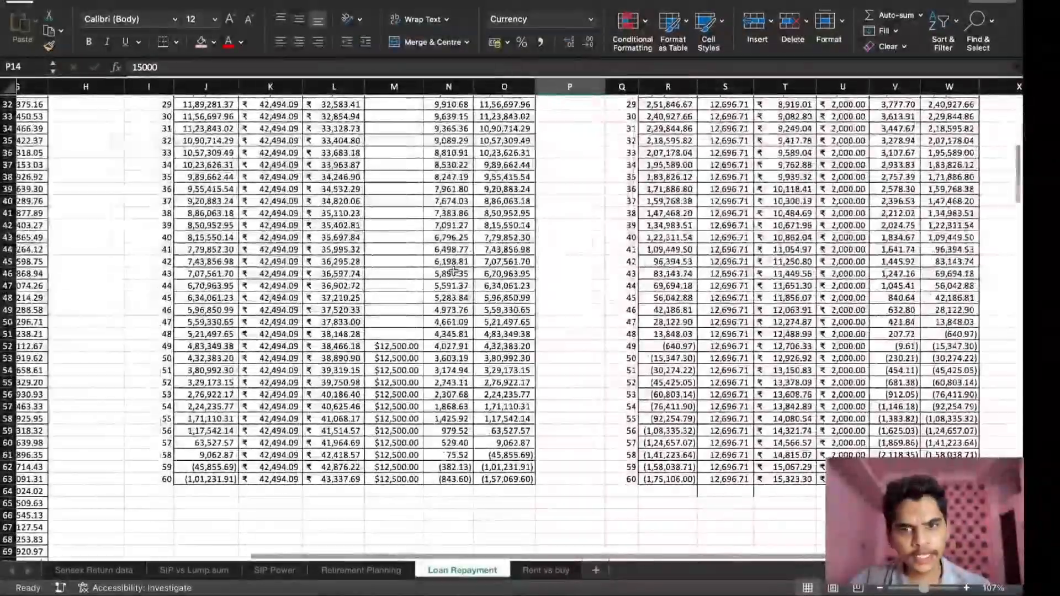
{"action": "left_click", "coordinate": [380, 347]}
{"action": "key", "text": "ctrl+shift+Down"}
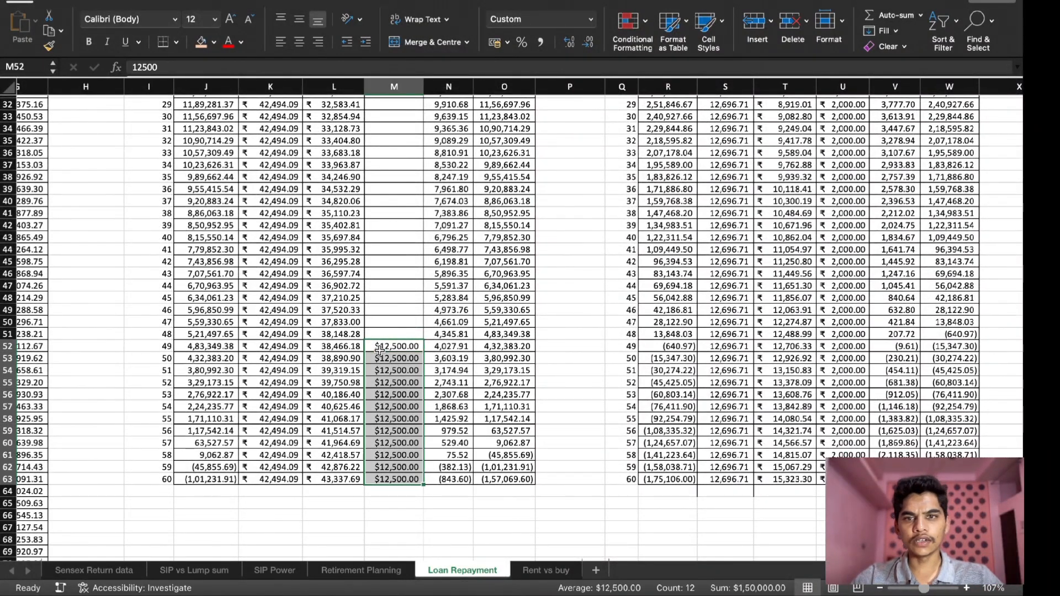
{"action": "left_click", "coordinate": [506, 42]}
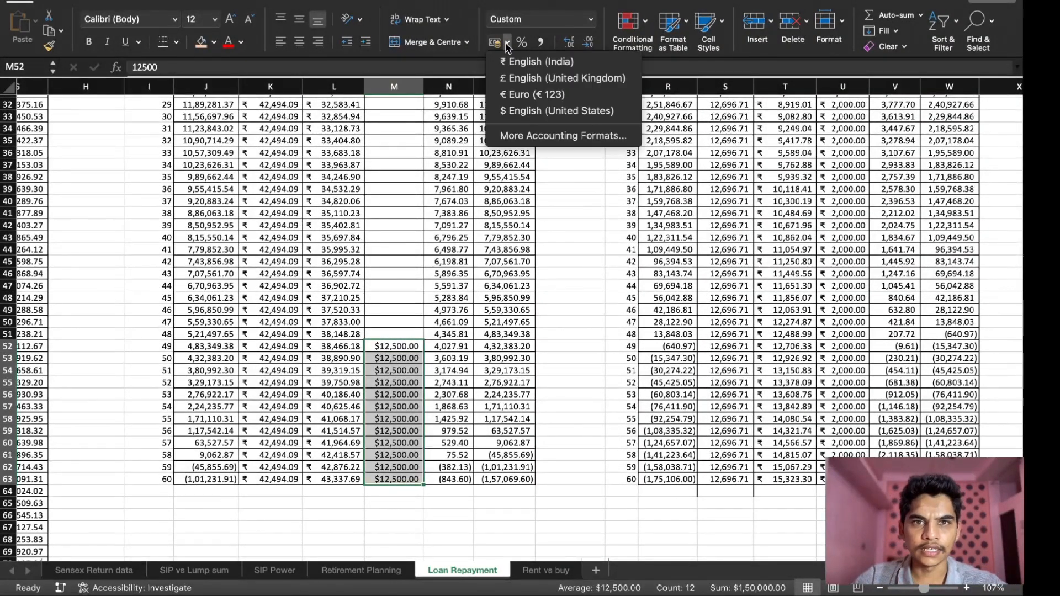
{"action": "left_click", "coordinate": [511, 63]}
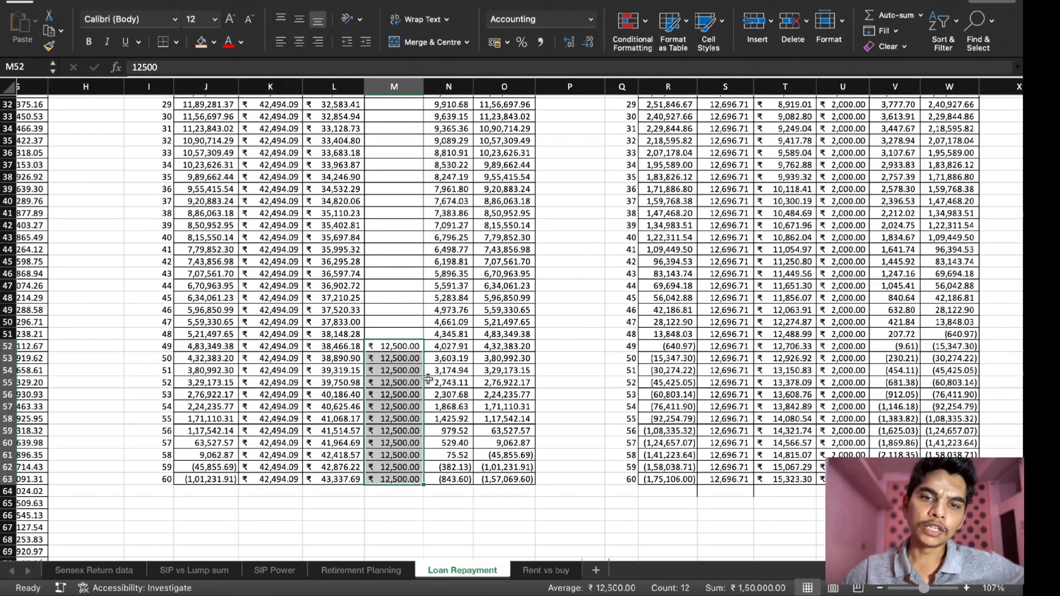
- Format the Home Loan's extra payments in E61:E303 with the Indian rupee accounting format
{"action": "scroll", "coordinate": [545, 275], "scroll_direction": "up", "scroll_amount": 10}
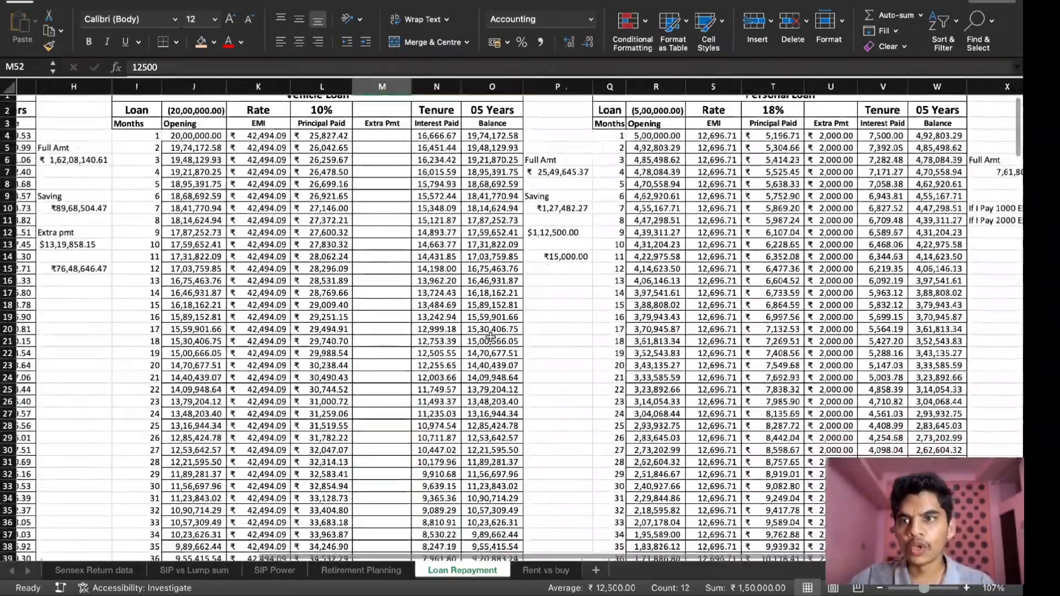
{"action": "scroll", "coordinate": [490, 334], "scroll_direction": "left", "scroll_amount": 8}
{"action": "scroll", "coordinate": [490, 337], "scroll_direction": "right", "scroll_amount": 1}
{"action": "scroll", "coordinate": [491, 337], "scroll_direction": "down", "scroll_amount": 1}
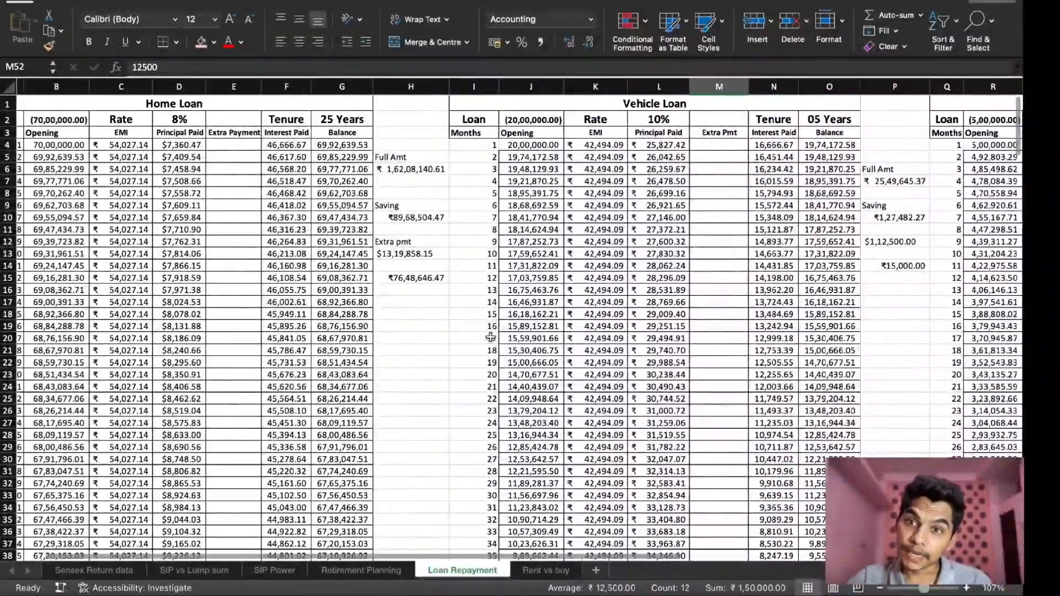
{"action": "scroll", "coordinate": [491, 337], "scroll_direction": "left", "scroll_amount": 1}
{"action": "scroll", "coordinate": [490, 337], "scroll_direction": "down", "scroll_amount": 1}
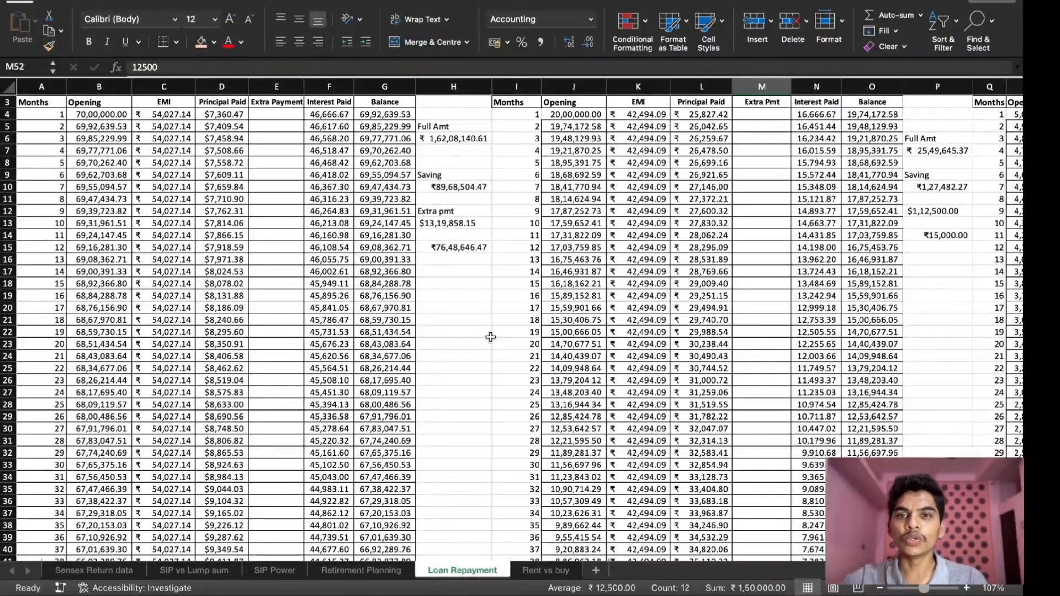
{"action": "scroll", "coordinate": [259, 394], "scroll_direction": "down", "scroll_amount": 3}
{"action": "scroll", "coordinate": [259, 394], "scroll_direction": "down", "scroll_amount": 12}
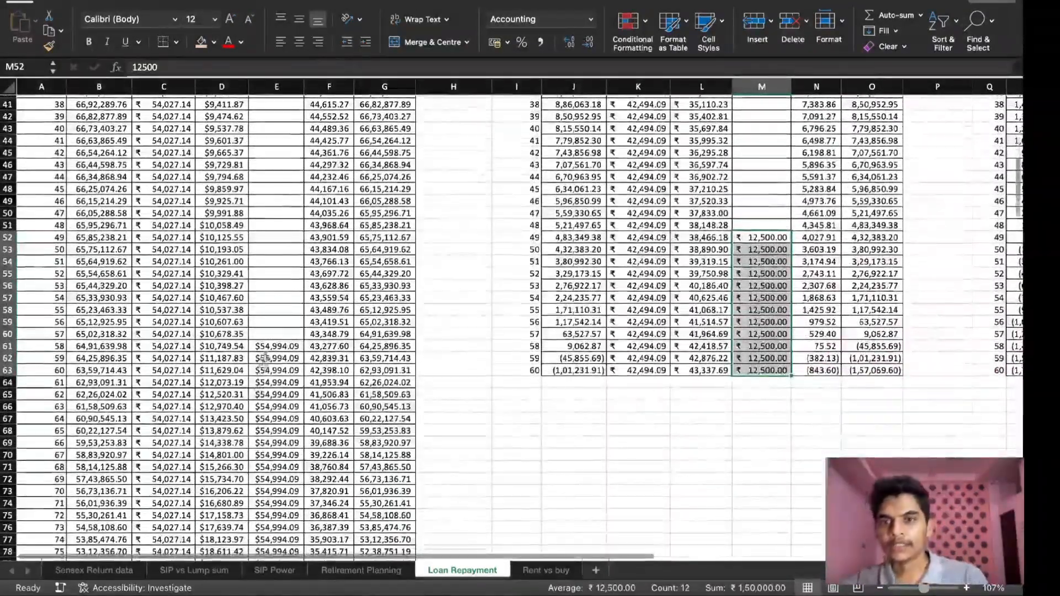
{"action": "left_click", "coordinate": [265, 347]}
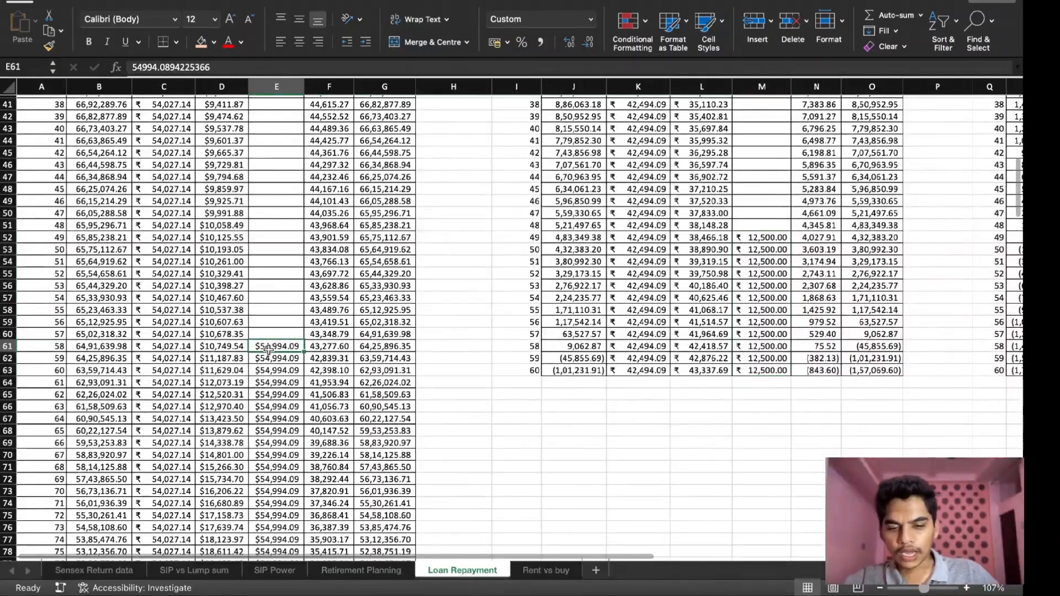
{"action": "key", "text": "ctrl+shift+Down"}
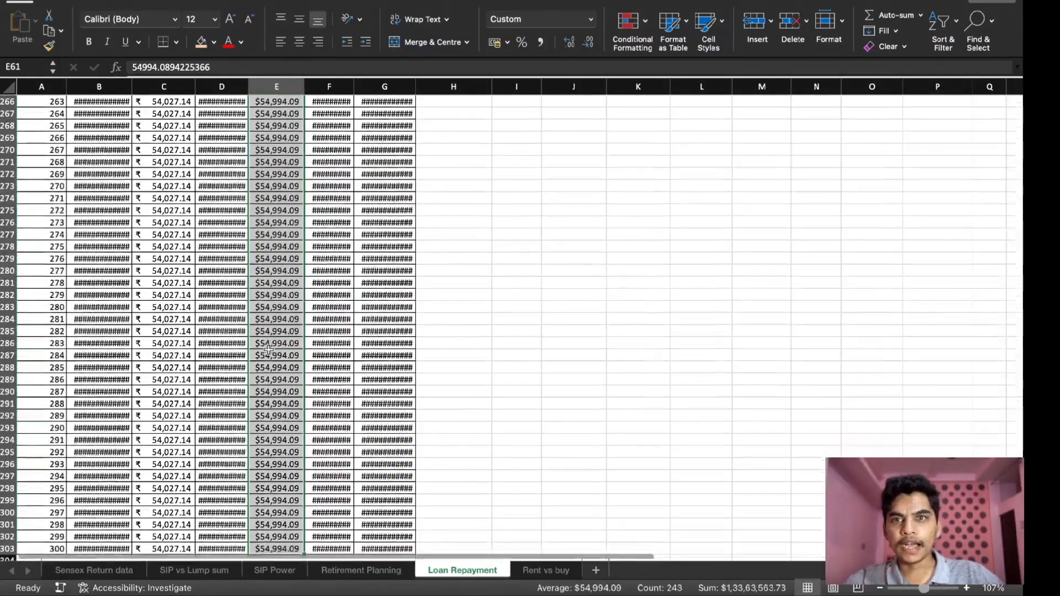
{"action": "left_click", "coordinate": [497, 42]}
- Find the month in which the Home Loan's closing balance turns negative and check the entries of row 137
{"action": "scroll", "coordinate": [316, 146], "scroll_direction": "down", "scroll_amount": 11}
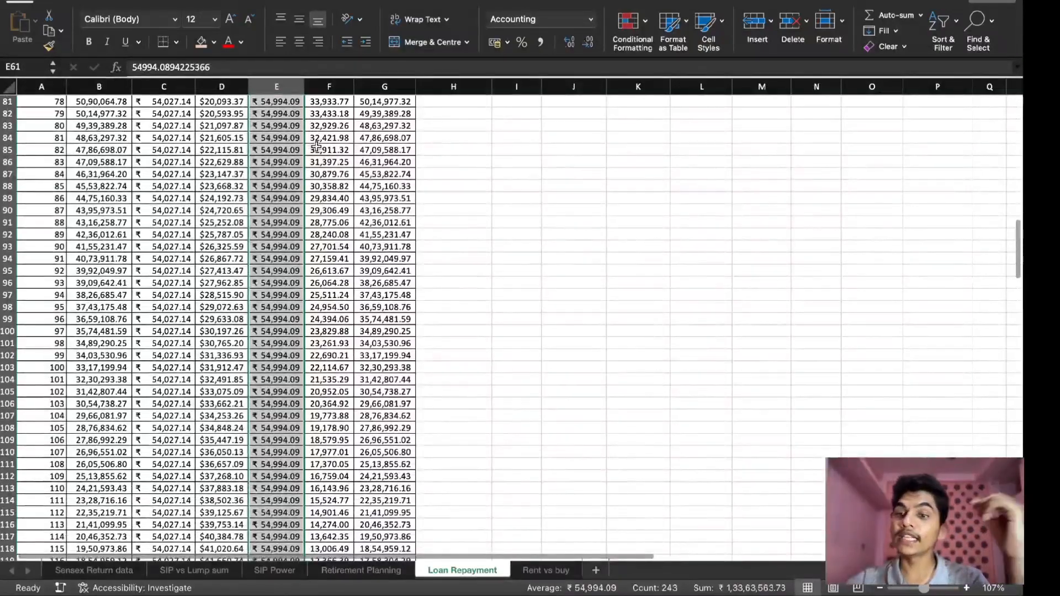
{"action": "scroll", "coordinate": [316, 145], "scroll_direction": "down", "scroll_amount": 5}
{"action": "scroll", "coordinate": [317, 145], "scroll_direction": "down", "scroll_amount": 7}
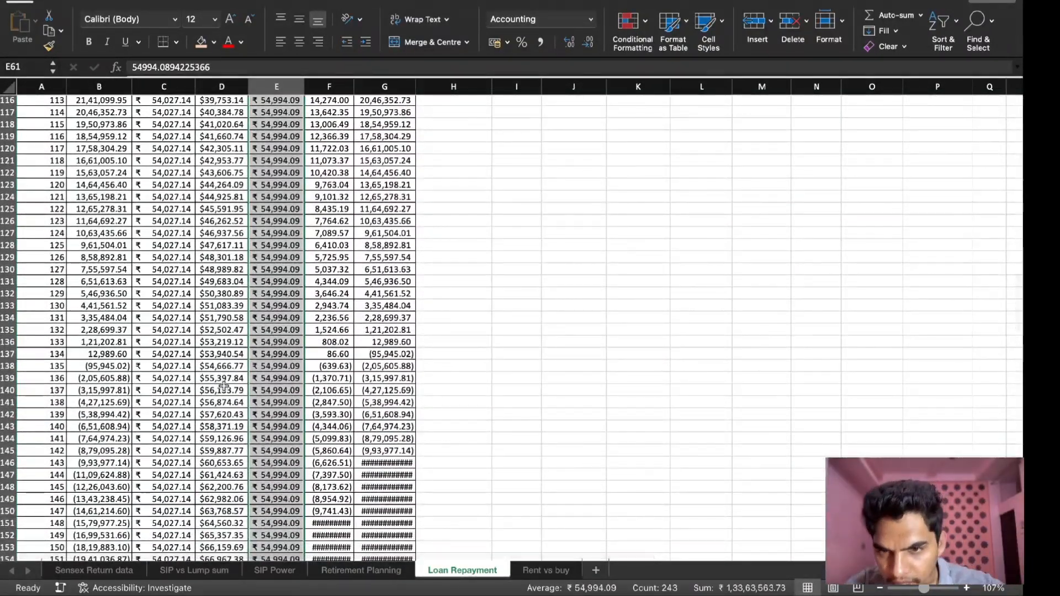
{"action": "left_click", "coordinate": [265, 356]}
{"action": "key", "text": "Left"}
{"action": "key", "text": "Left"}
{"action": "key", "text": "Left"}
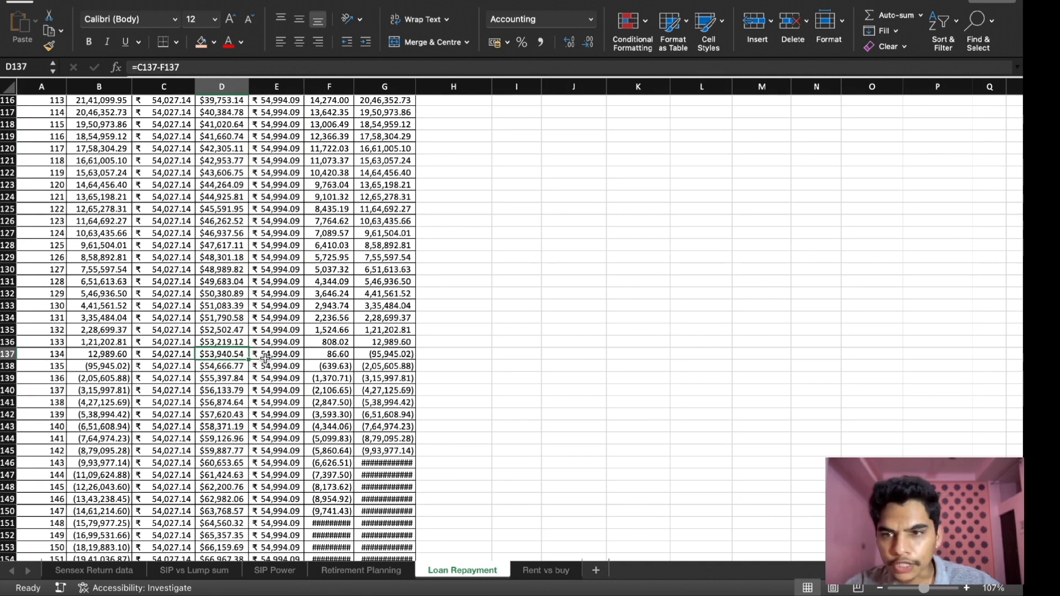
{"action": "key", "text": "Left"}
- Convert the Home Loan's payoff month into years in I137 with =A137/12
{"action": "key", "text": "Right"}
{"action": "key", "text": "Right"}
{"action": "key", "text": "Right"}
{"action": "key", "text": "Right"}
{"action": "key", "text": "Right"}
{"action": "key", "text": "Right"}
{"action": "key", "text": "Right"}
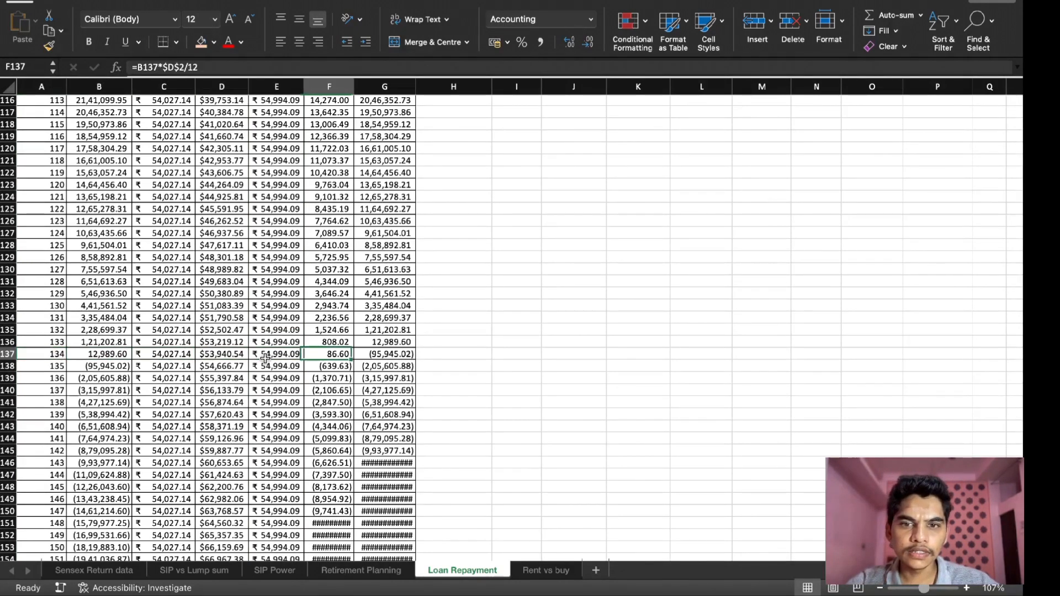
{"action": "key", "text": "Right"}
{"action": "type", "text": "="}
{"action": "key", "text": "Left"}
{"action": "key", "text": "Left"}
{"action": "key", "text": "Left"}
{"action": "key", "text": "Left"}
{"action": "key", "text": "Left"}
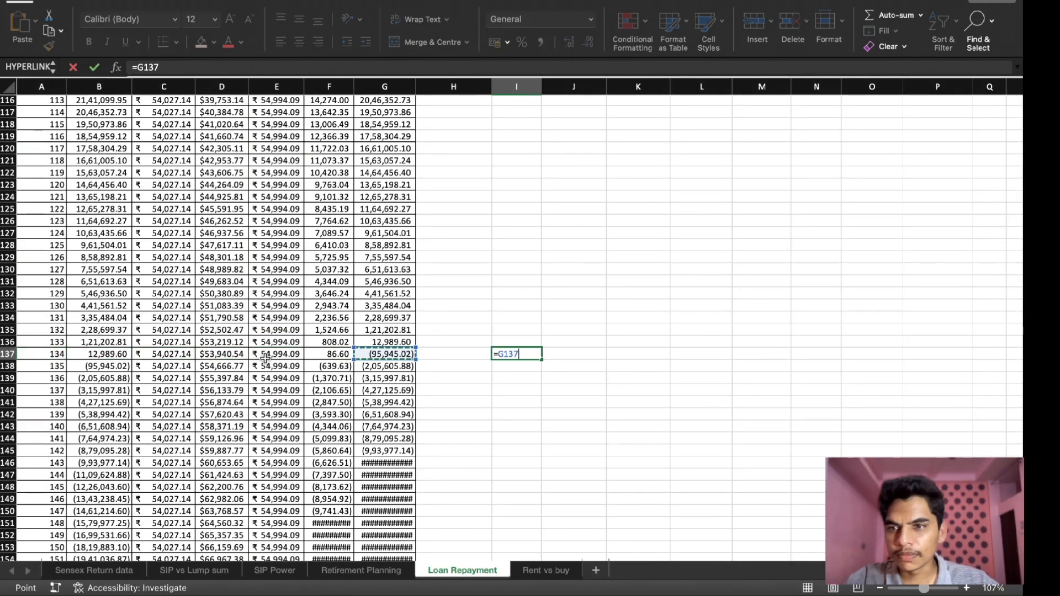
{"action": "key", "text": "Left"}
{"action": "key", "text": "Left"}
{"action": "key", "text": "Left"}
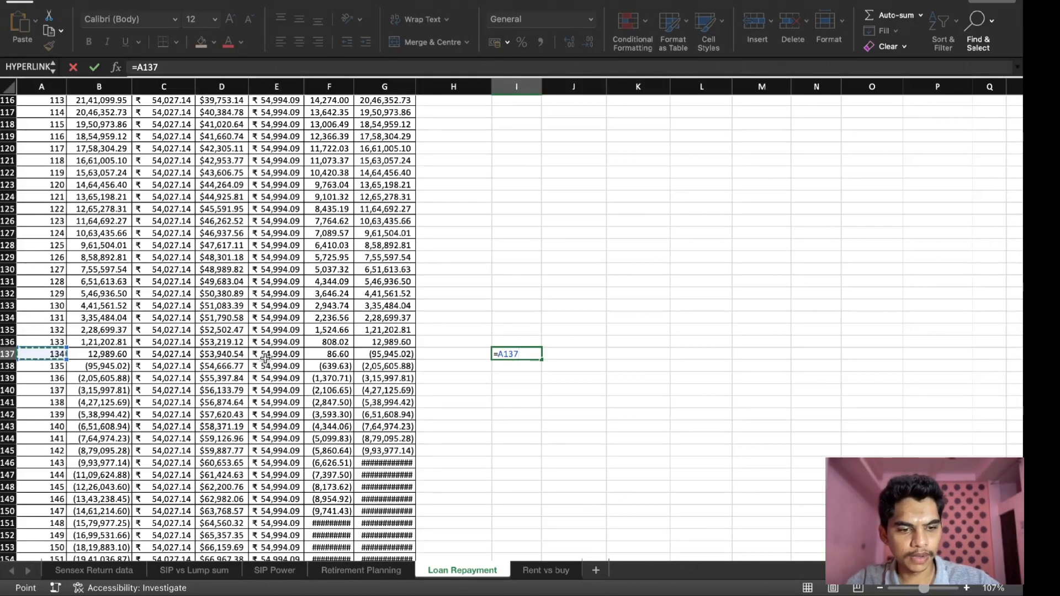
{"action": "type", "text": "/12"}
{"action": "key", "text": "Return"}
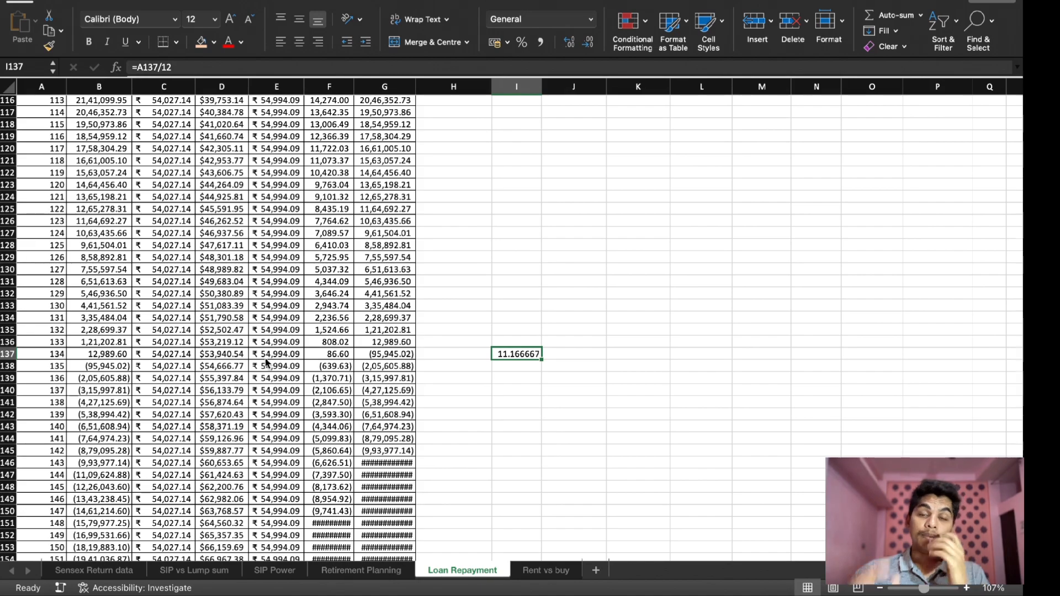
- Freeze the panes at D4 so that header rows 1 to 3 and columns A to C stay in view
{"action": "scroll", "coordinate": [266, 363], "scroll_direction": "up", "scroll_amount": 20}
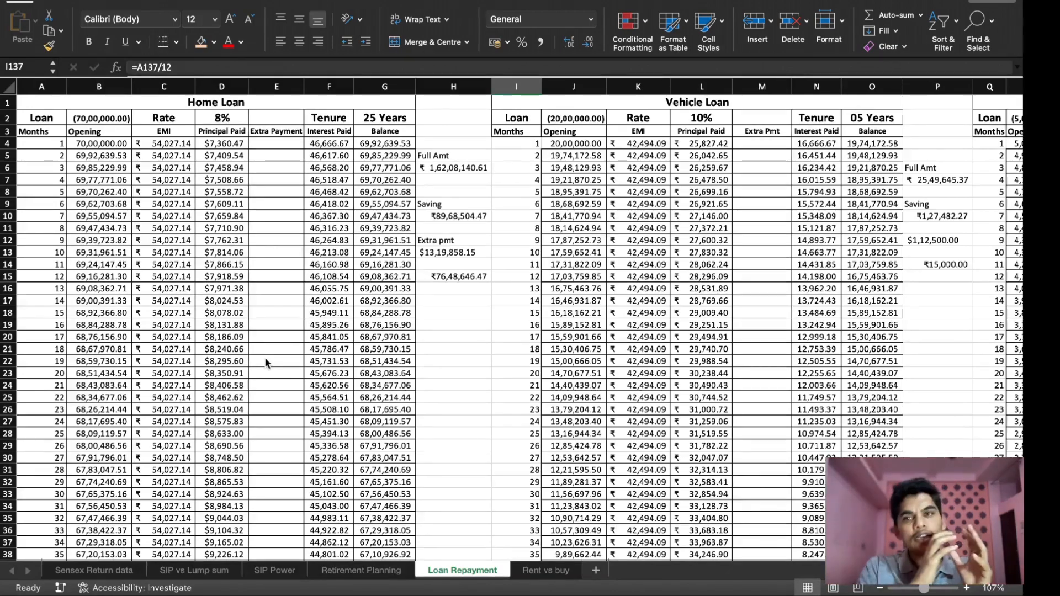
{"action": "scroll", "coordinate": [265, 362], "scroll_direction": "down", "scroll_amount": 10}
{"action": "scroll", "coordinate": [266, 362], "scroll_direction": "down", "scroll_amount": 3}
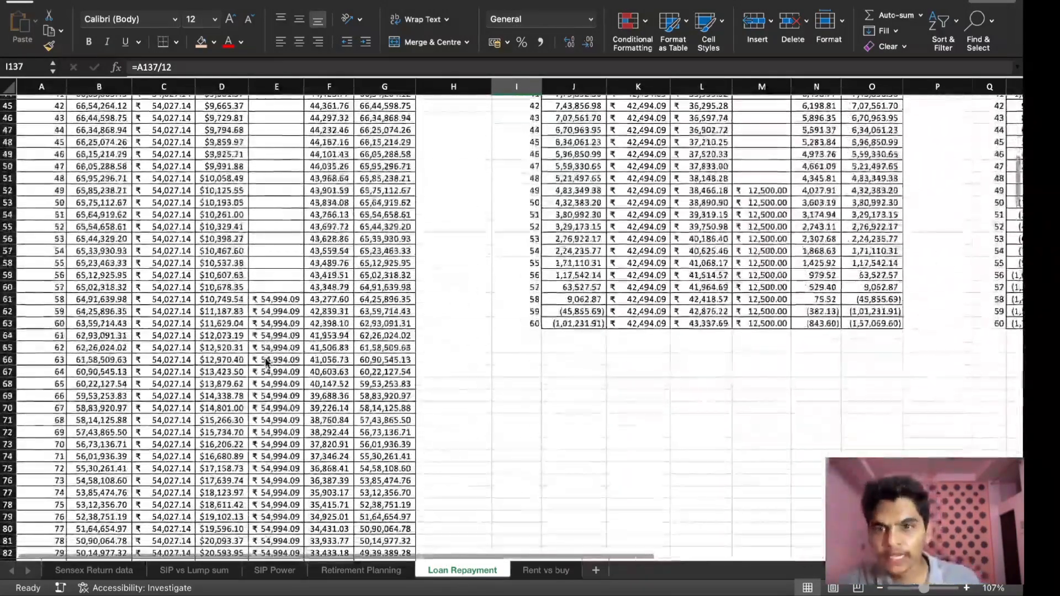
{"action": "left_click", "coordinate": [216, 300]}
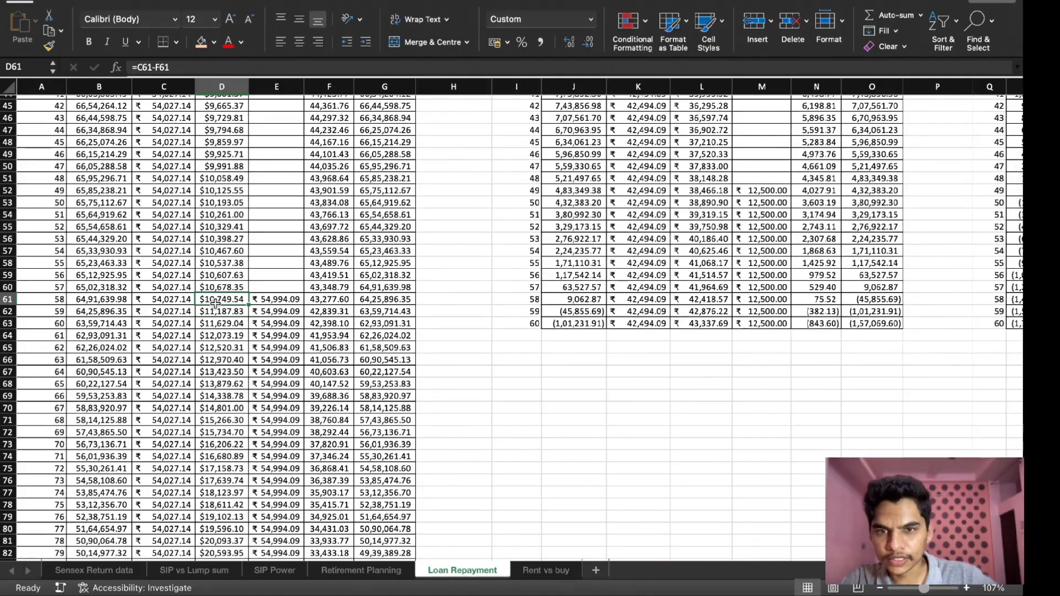
{"action": "scroll", "coordinate": [215, 302], "scroll_direction": "up", "scroll_amount": 15}
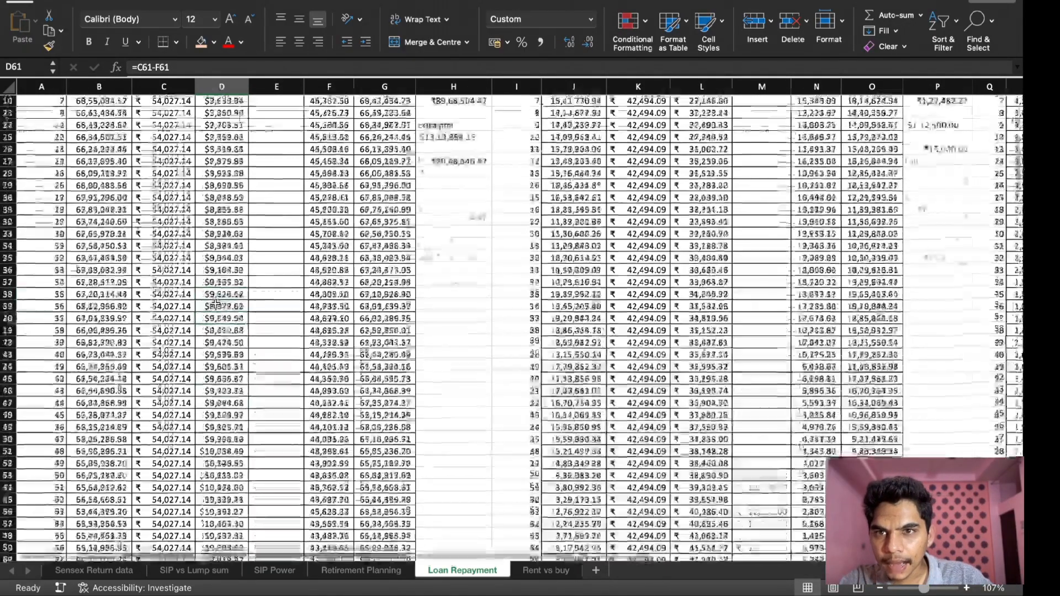
{"action": "scroll", "coordinate": [216, 302], "scroll_direction": "down", "scroll_amount": 5}
{"action": "scroll", "coordinate": [215, 303], "scroll_direction": "down", "scroll_amount": 5}
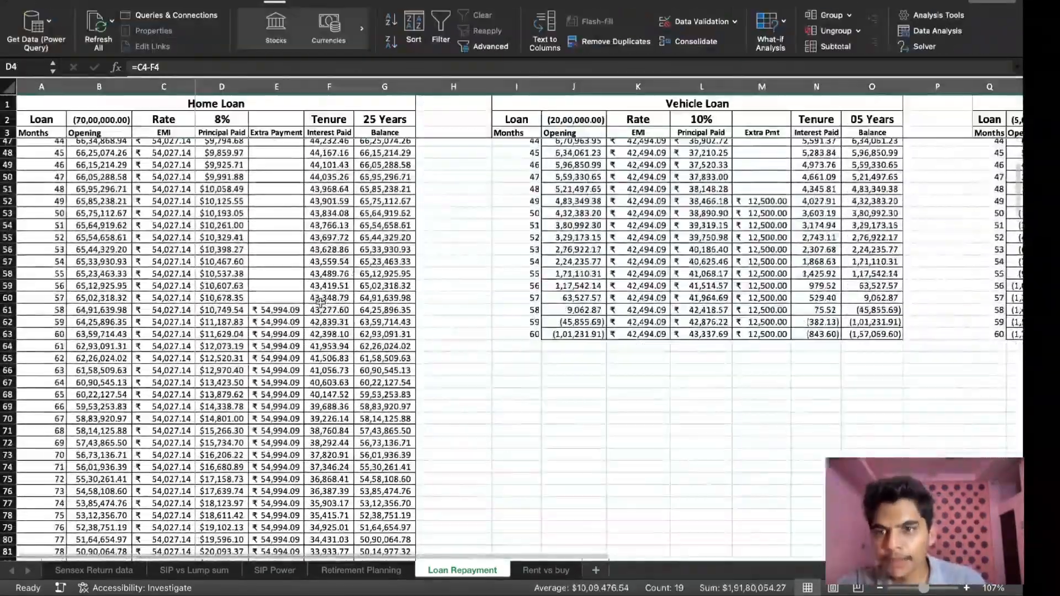
- Total the Home Loan's month 58 principal paid and extra payment, D61 and E61, in H61
{"action": "left_click", "coordinate": [232, 310]}
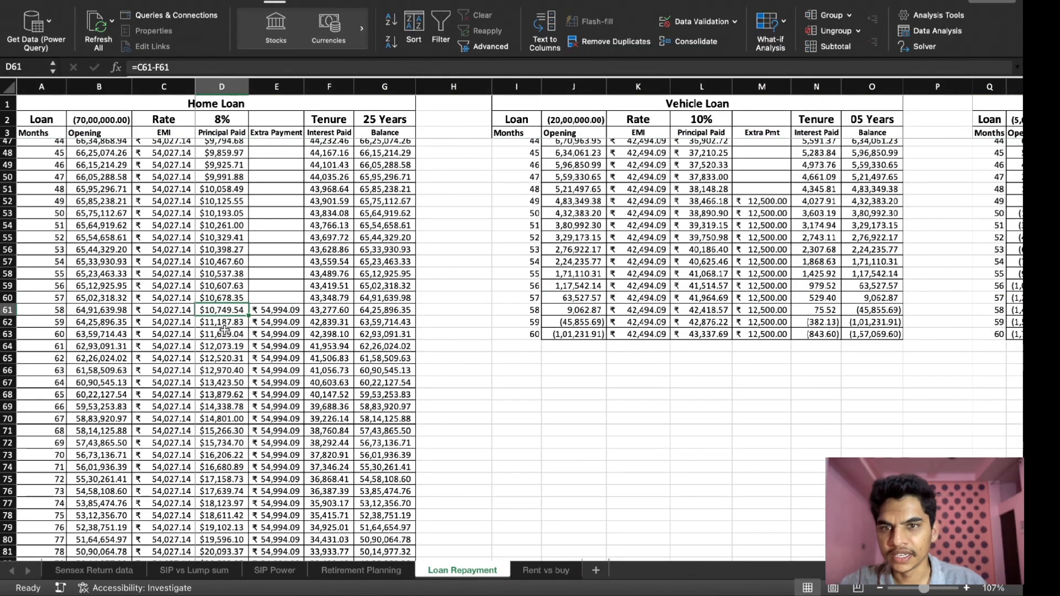
{"action": "key", "text": "Right"}
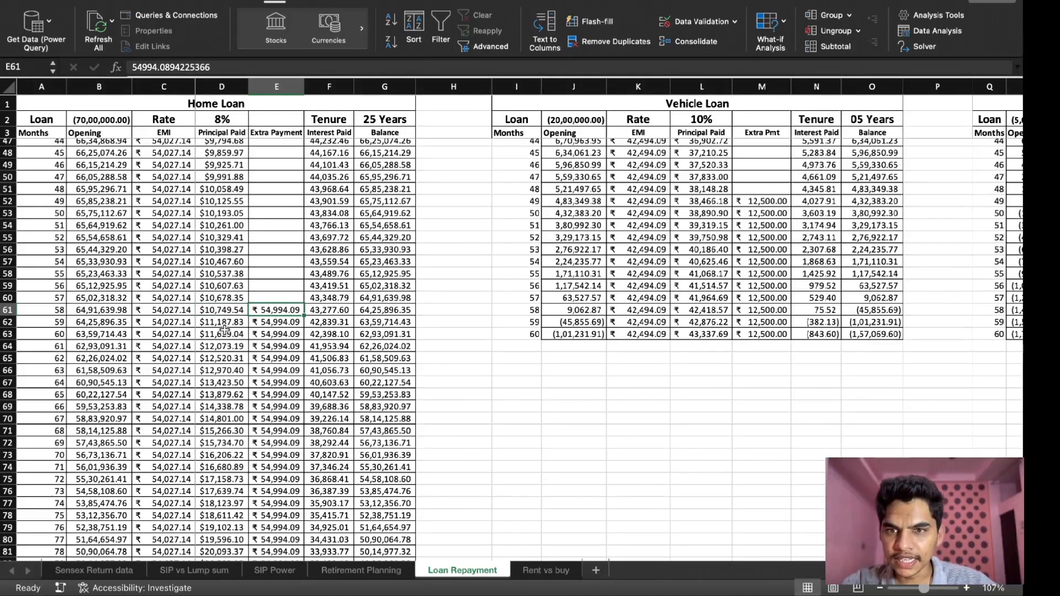
{"action": "key", "text": "shift+Left"}
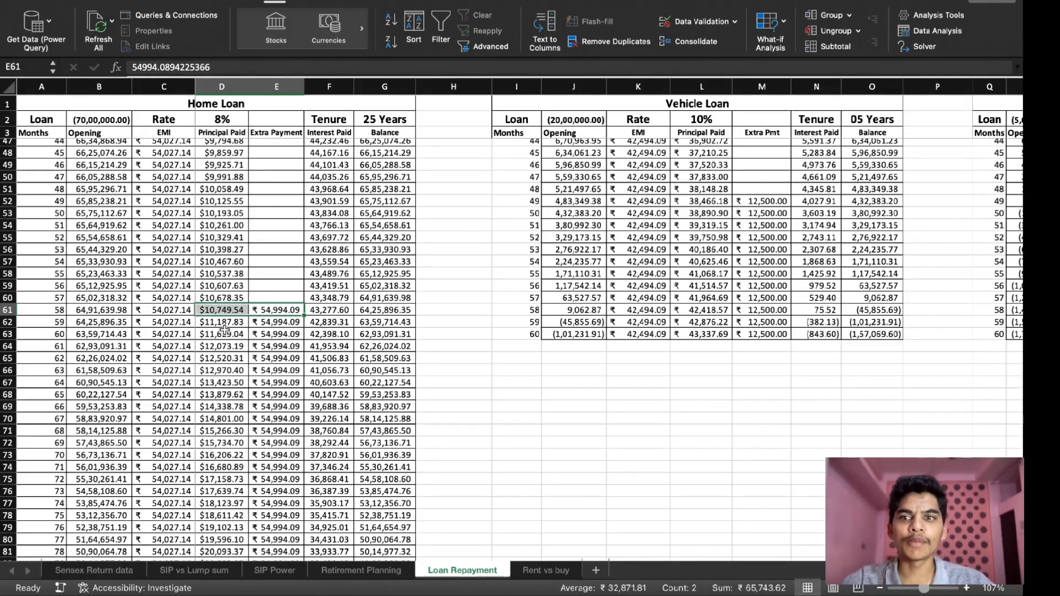
{"action": "left_click", "coordinate": [368, 315]}
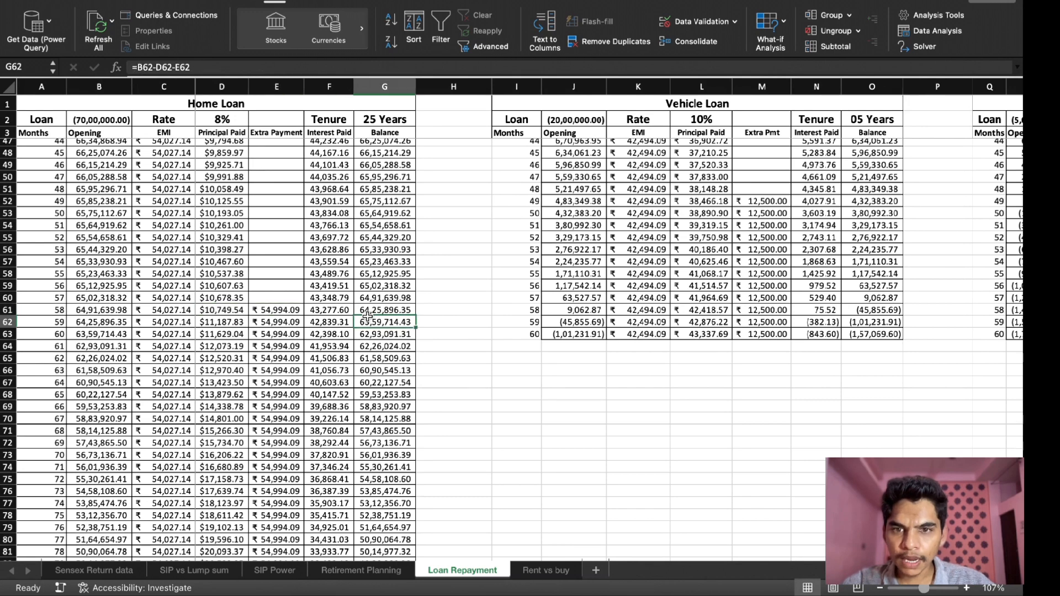
{"action": "key", "text": "Right"}
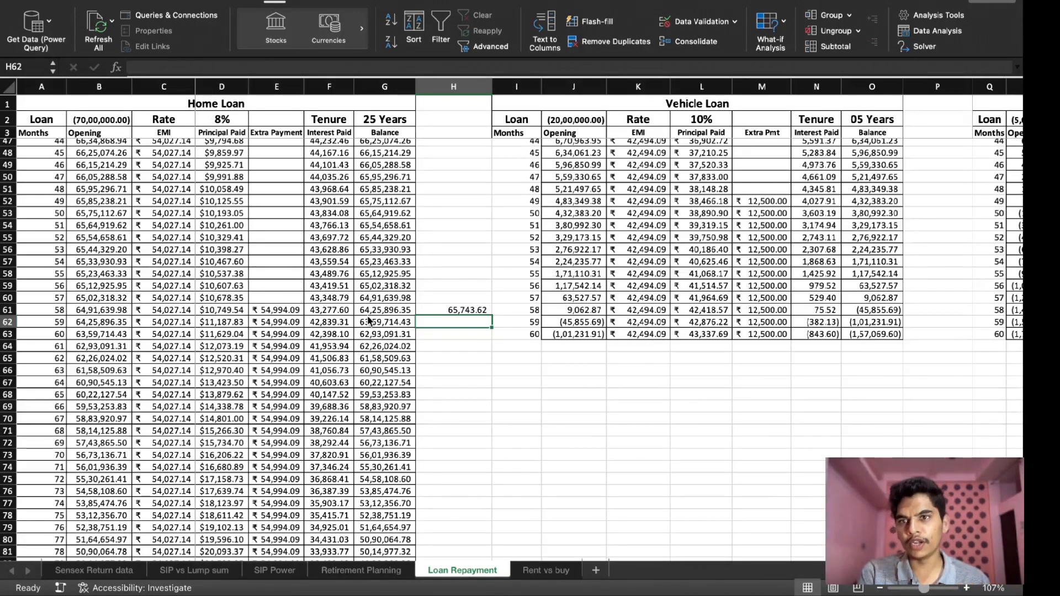
- Try a Home Loan EMI of 40000 in C4 in place of the PMT formula
{"action": "scroll", "coordinate": [369, 320], "scroll_direction": "up", "scroll_amount": 15}
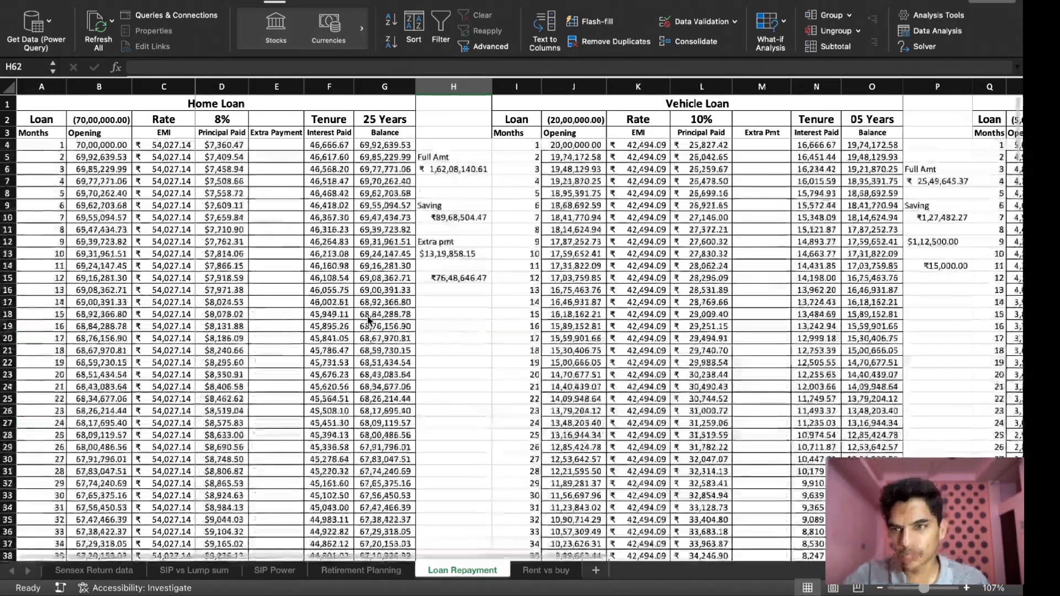
{"action": "left_click", "coordinate": [152, 144]}
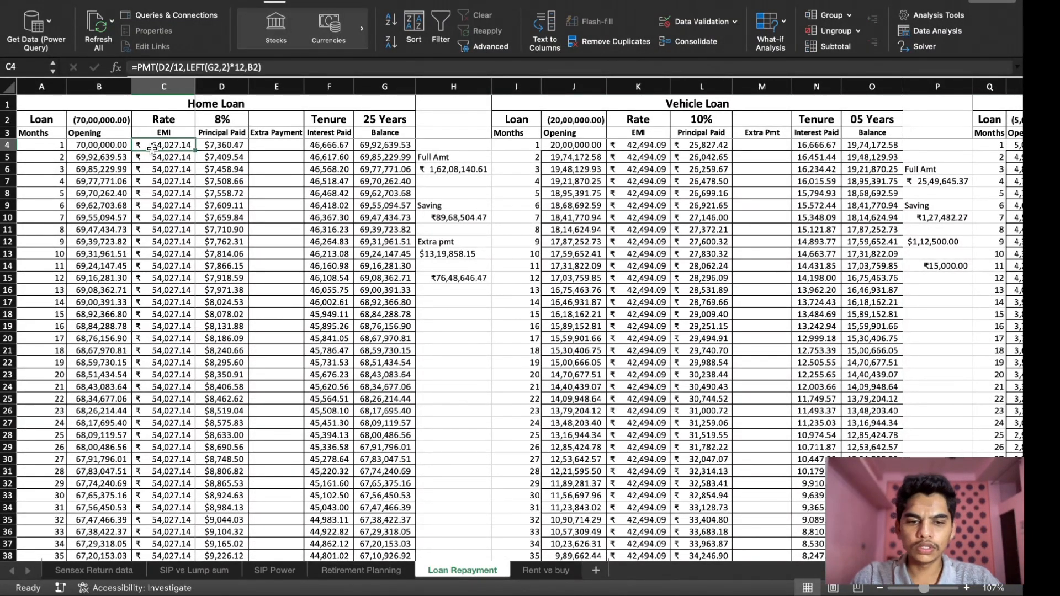
{"action": "type", "text": "40000"}
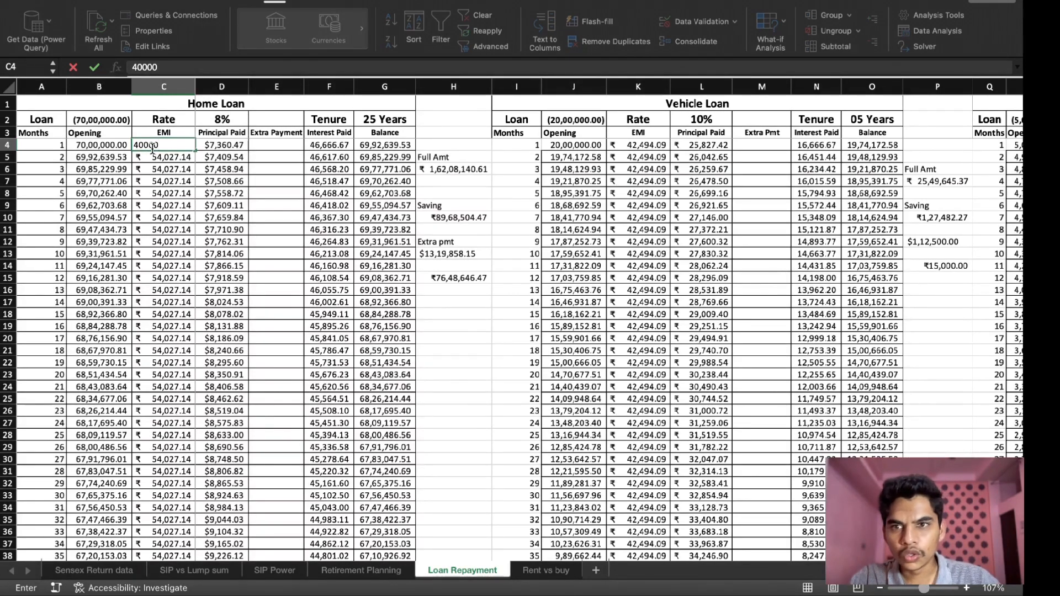
{"action": "key", "text": "Return"}
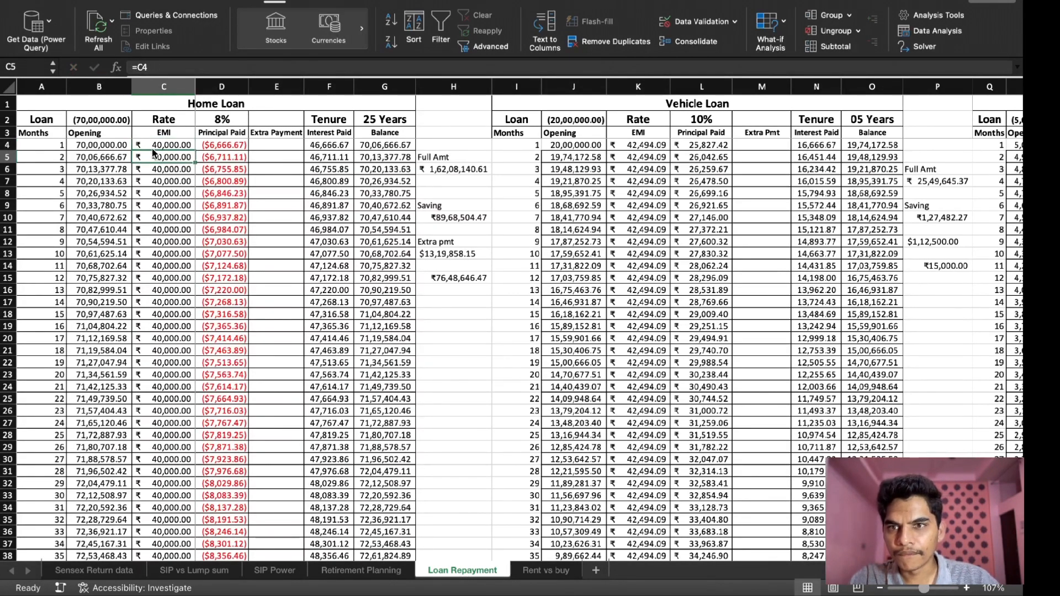
- Inspect the first month's interest in F4 and principal in D4, and undo the trial EMI in C4
{"action": "left_click", "coordinate": [151, 148]}
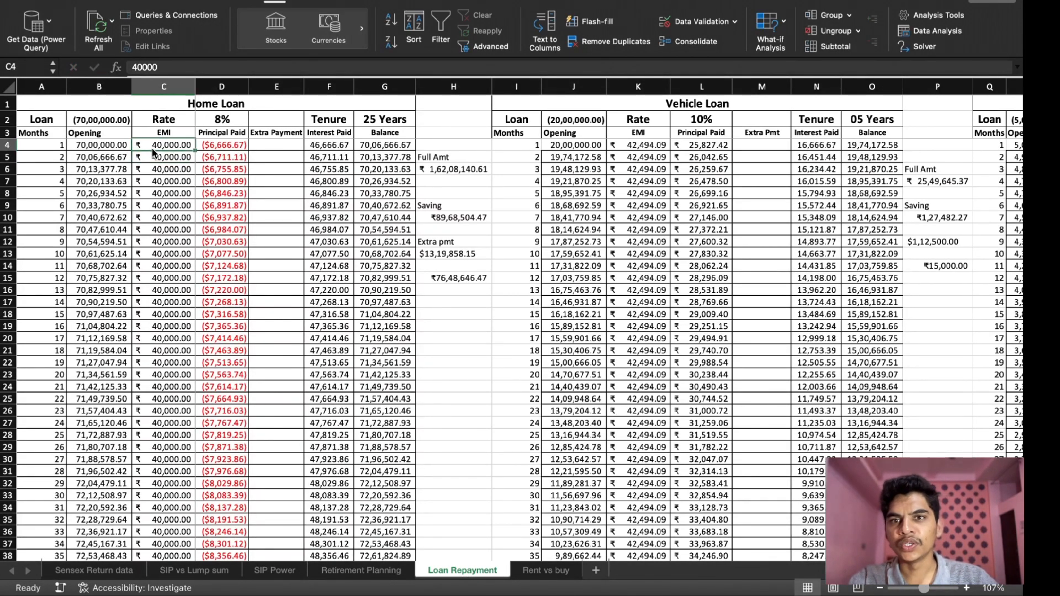
{"action": "left_click", "coordinate": [315, 149]}
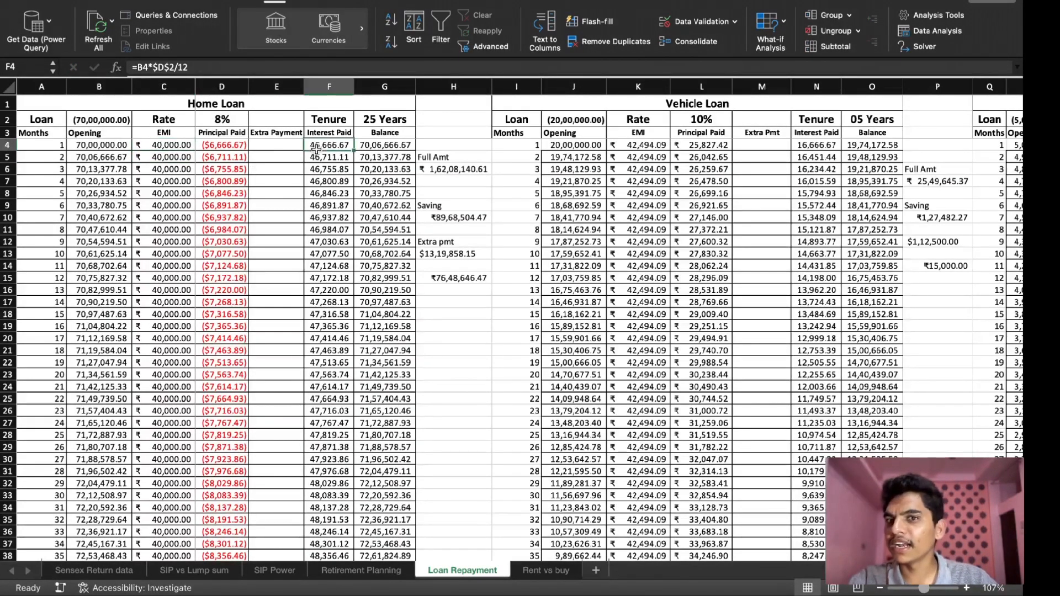
{"action": "left_click", "coordinate": [200, 148]}
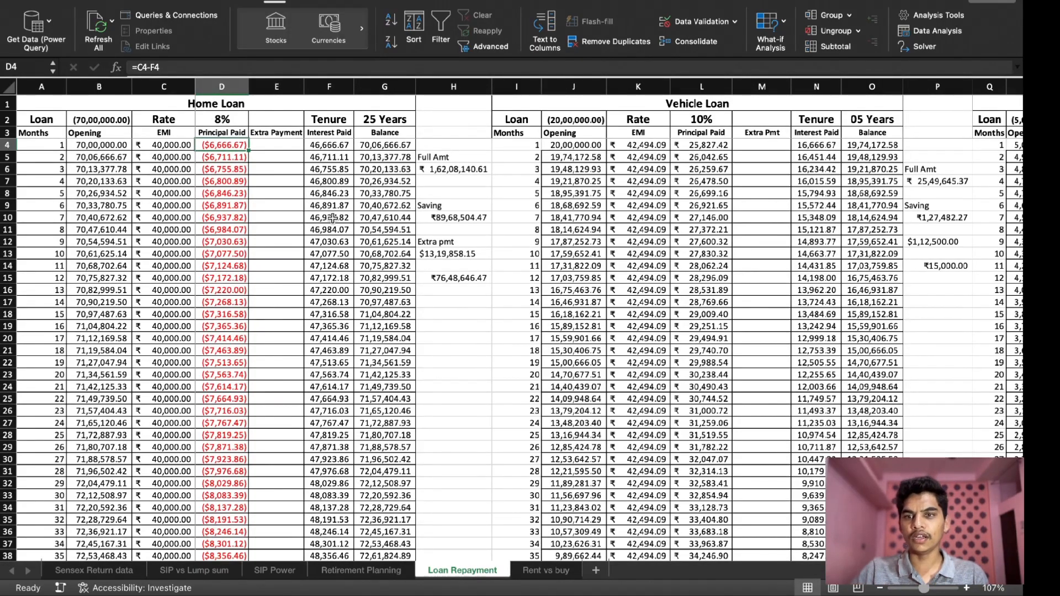
{"action": "scroll", "coordinate": [333, 218], "scroll_direction": "down", "scroll_amount": 12}
{"action": "scroll", "coordinate": [332, 218], "scroll_direction": "up", "scroll_amount": 12}
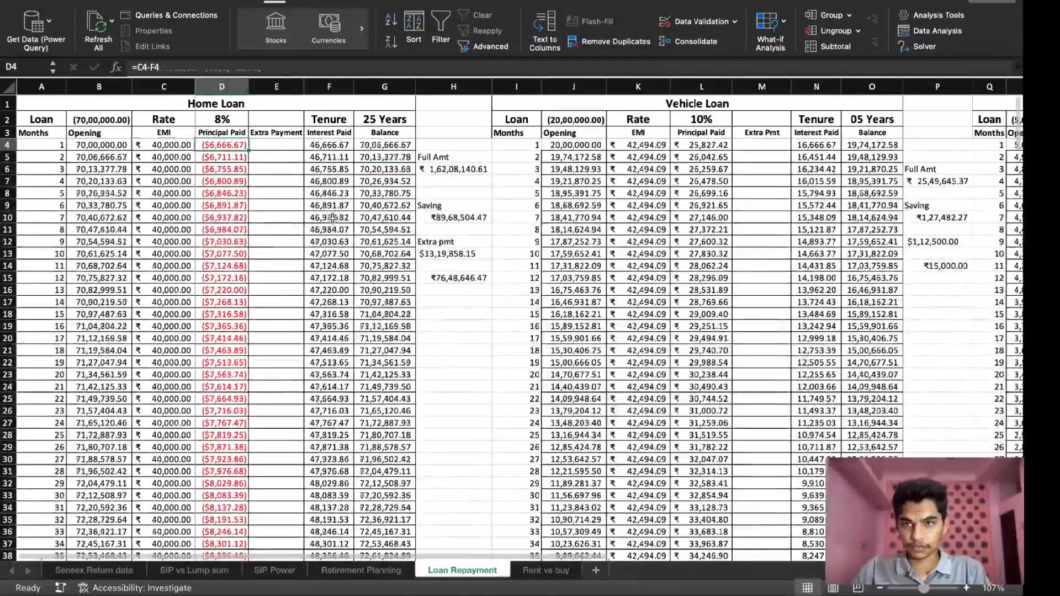
{"action": "key", "text": "ctrl+z"}
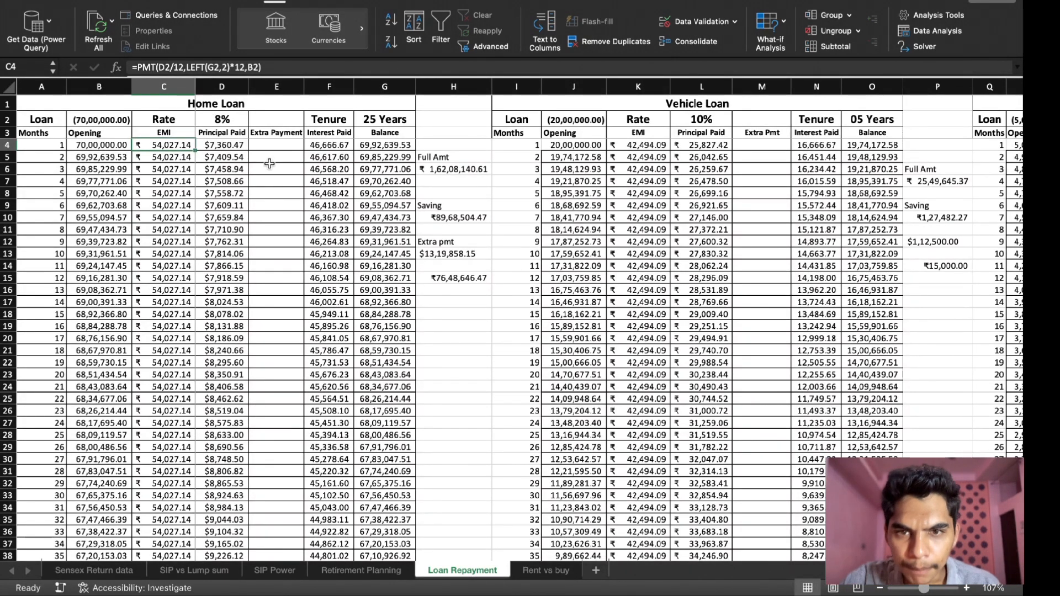
- Add up the net savings of the home, vehicle and personal loans in H21 with =H15+P14+AA11
{"action": "left_click", "coordinate": [436, 269]}
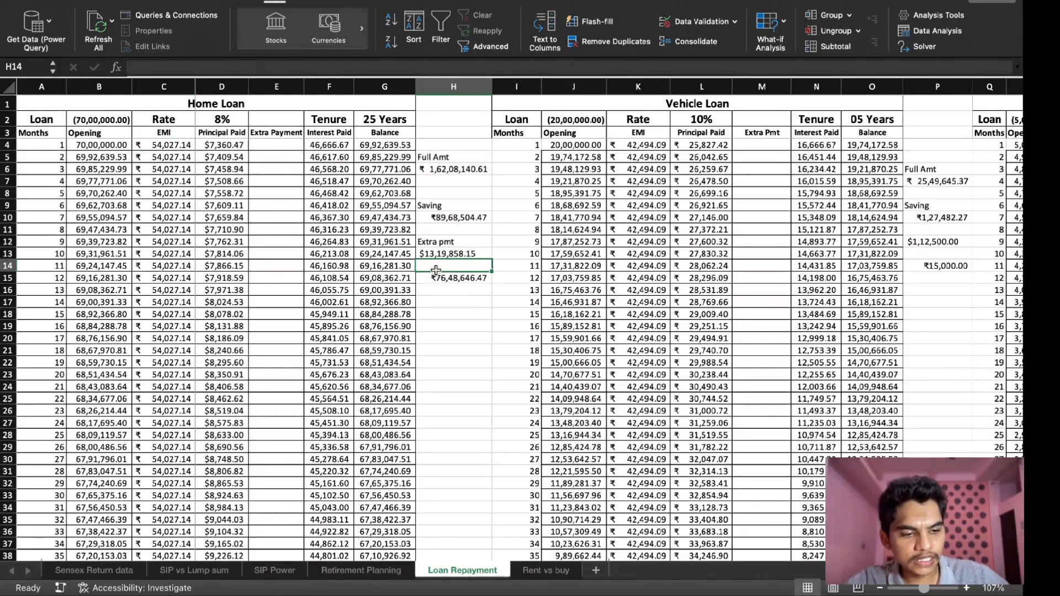
{"action": "left_click", "coordinate": [436, 278]}
{"action": "left_click", "coordinate": [460, 345]}
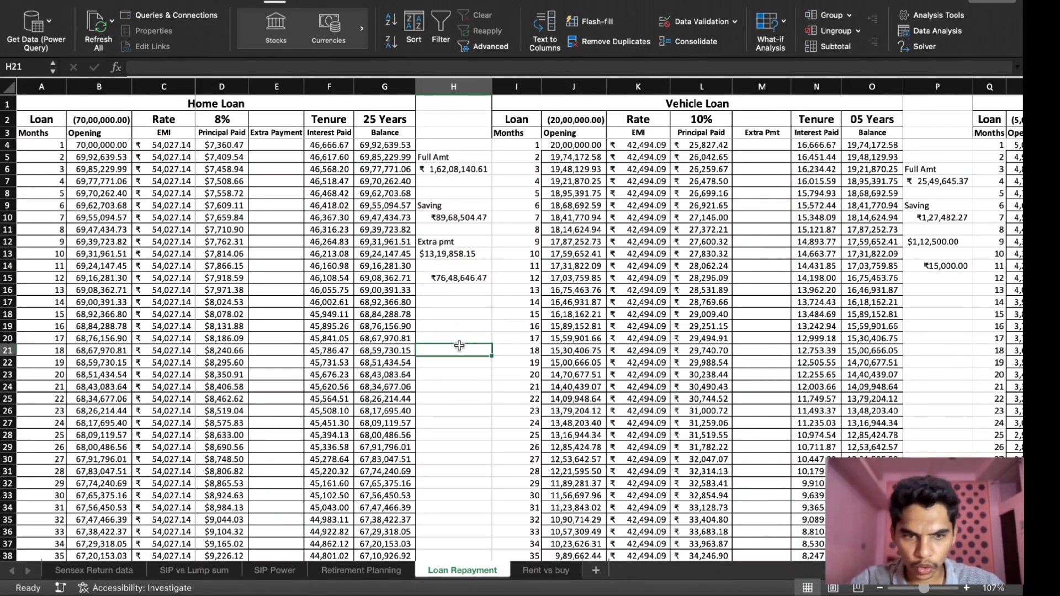
{"action": "type", "text": "="}
{"action": "key", "text": "Up"}
{"action": "key", "text": "Up"}
{"action": "key", "text": "Up"}
{"action": "key", "text": "Up"}
{"action": "key", "text": "Up"}
{"action": "key", "text": "Up"}
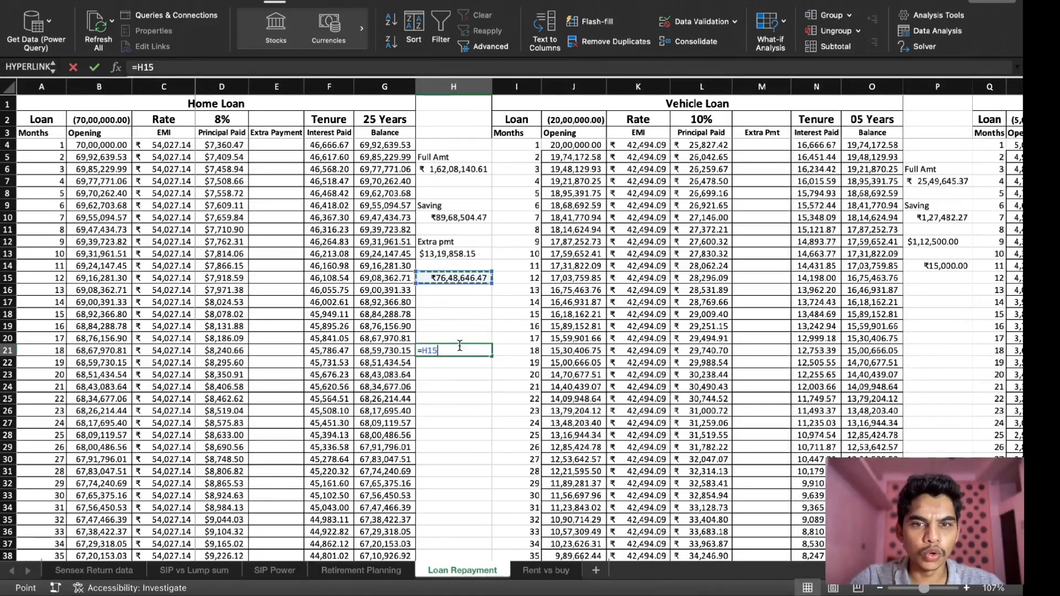
{"action": "type", "text": "+"}
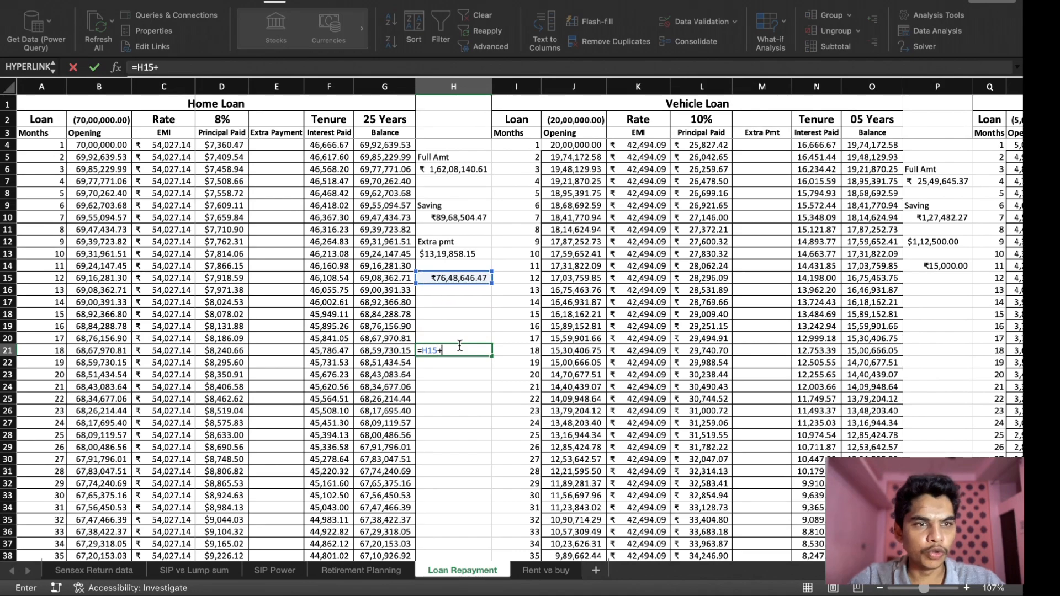
{"action": "left_click", "coordinate": [955, 264]}
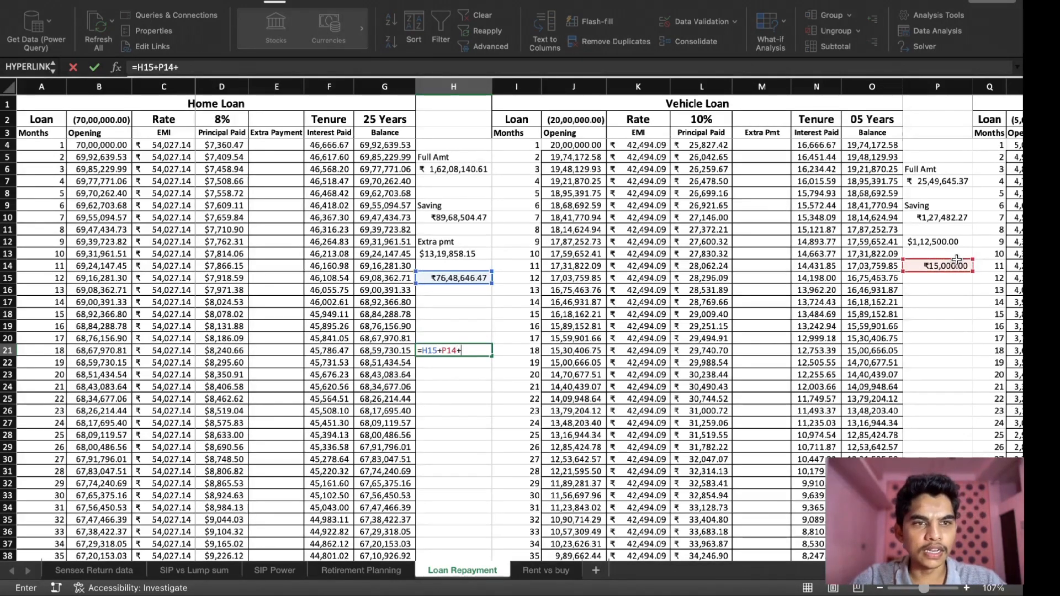
{"action": "key", "text": "Return"}
- Title the investment table SIP in the merged cells AC1:AH1 and format the title bold at size 16
{"action": "scroll", "coordinate": [989, 237], "scroll_direction": "right", "scroll_amount": 2}
{"action": "scroll", "coordinate": [989, 236], "scroll_direction": "down", "scroll_amount": 1}
{"action": "scroll", "coordinate": [989, 237], "scroll_direction": "left", "scroll_amount": 1}
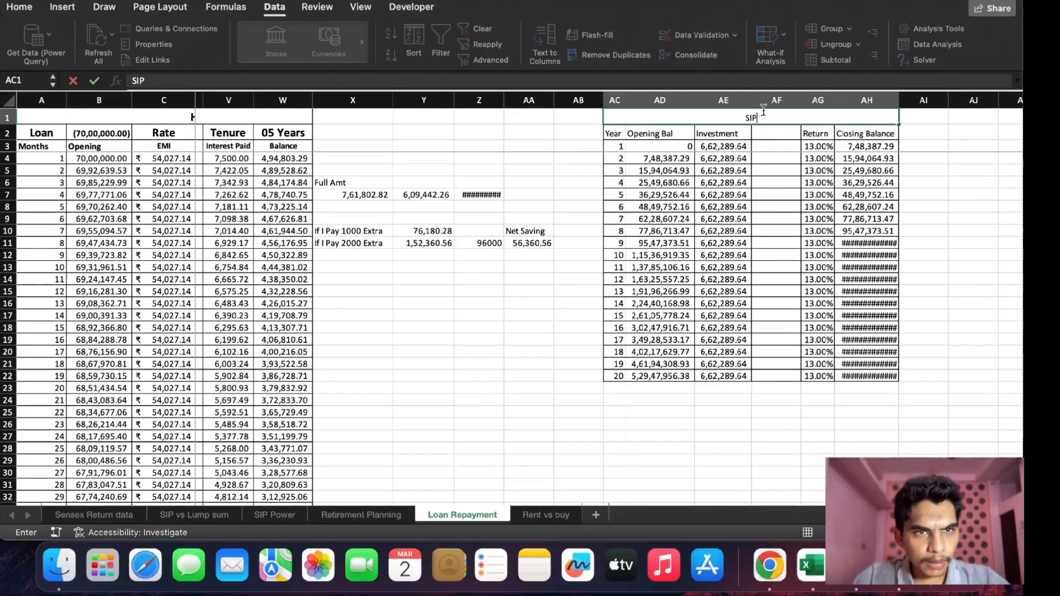
{"action": "key", "text": "Down"}
{"action": "left_click", "coordinate": [764, 111]}
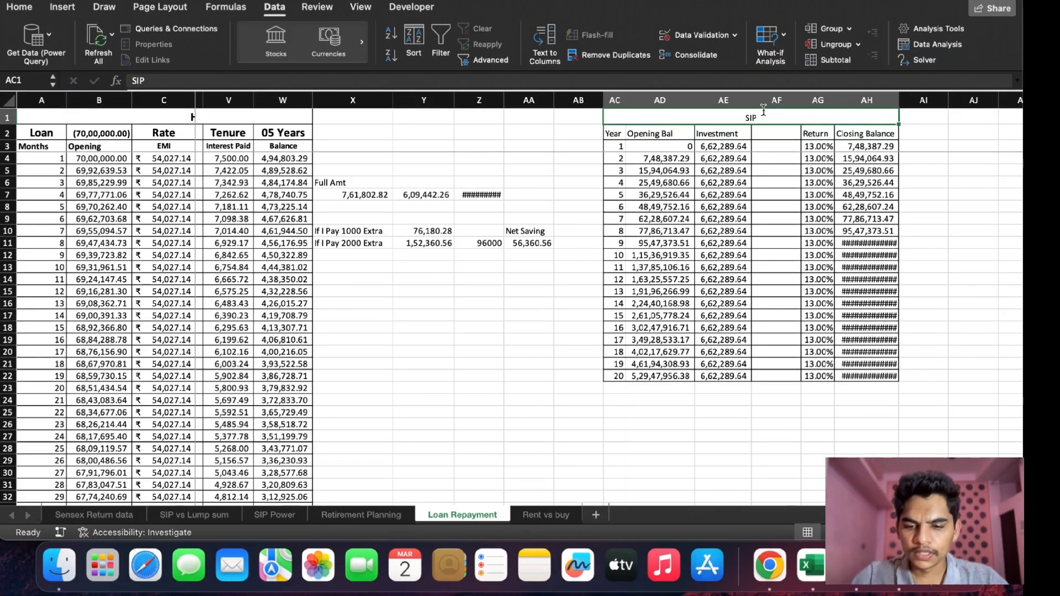
{"action": "key", "text": "super+b"}
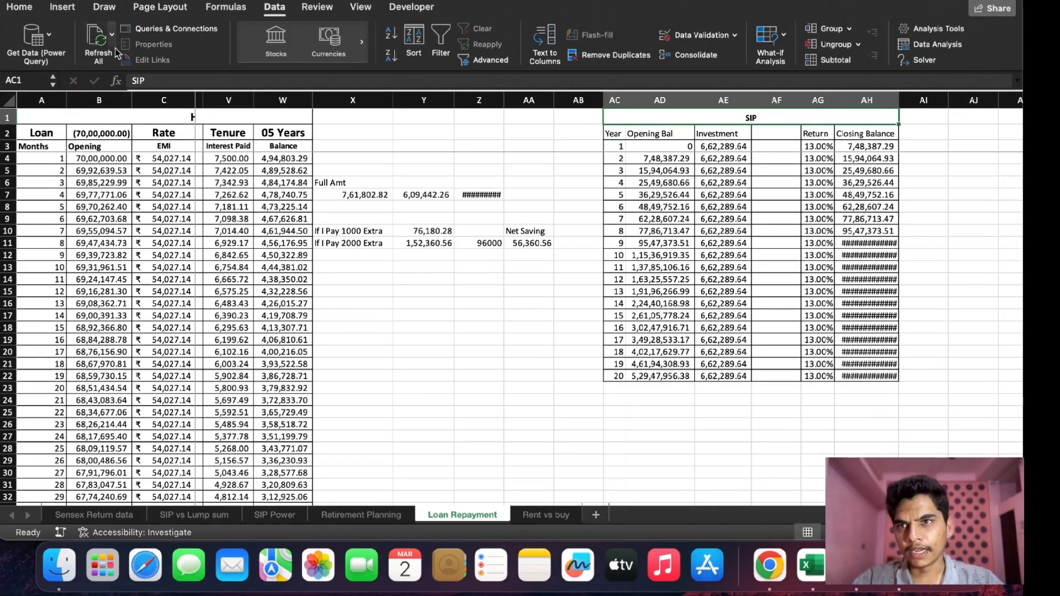
{"action": "left_click", "coordinate": [19, 7]}
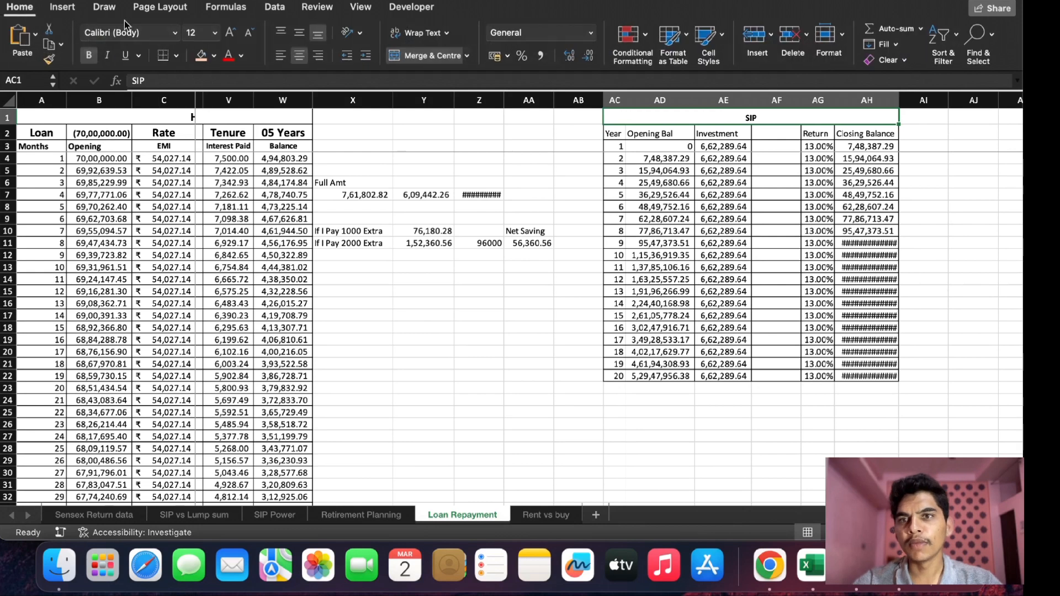
{"action": "left_click", "coordinate": [231, 32]}
{"action": "left_click", "coordinate": [230, 33]}
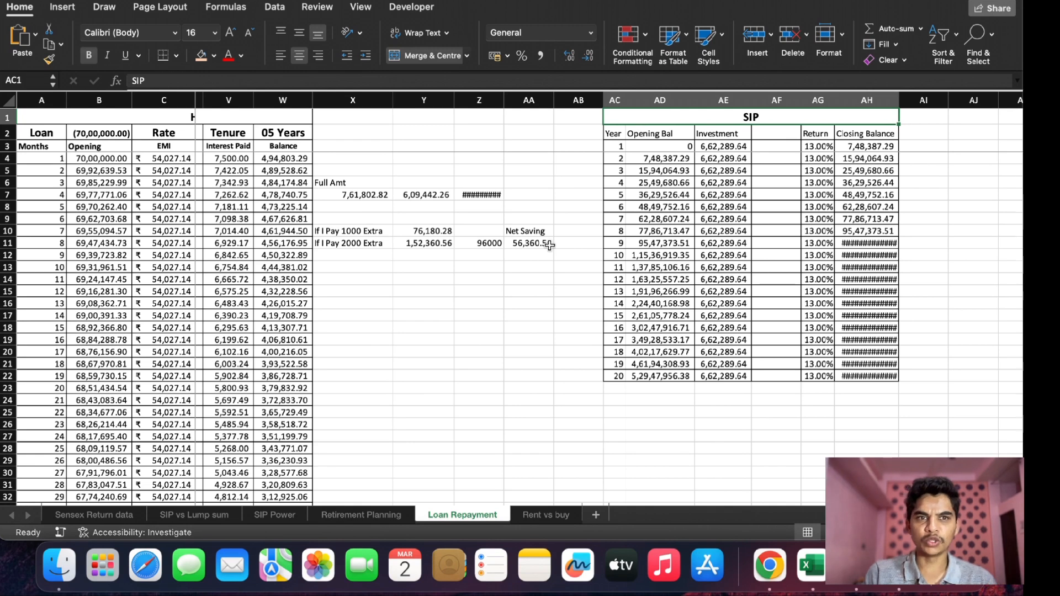
- Set the SIP table's Return to 12% for all years in AG3:AG22 and widen the Closing Balance column to fit
{"action": "left_click", "coordinate": [811, 148]}
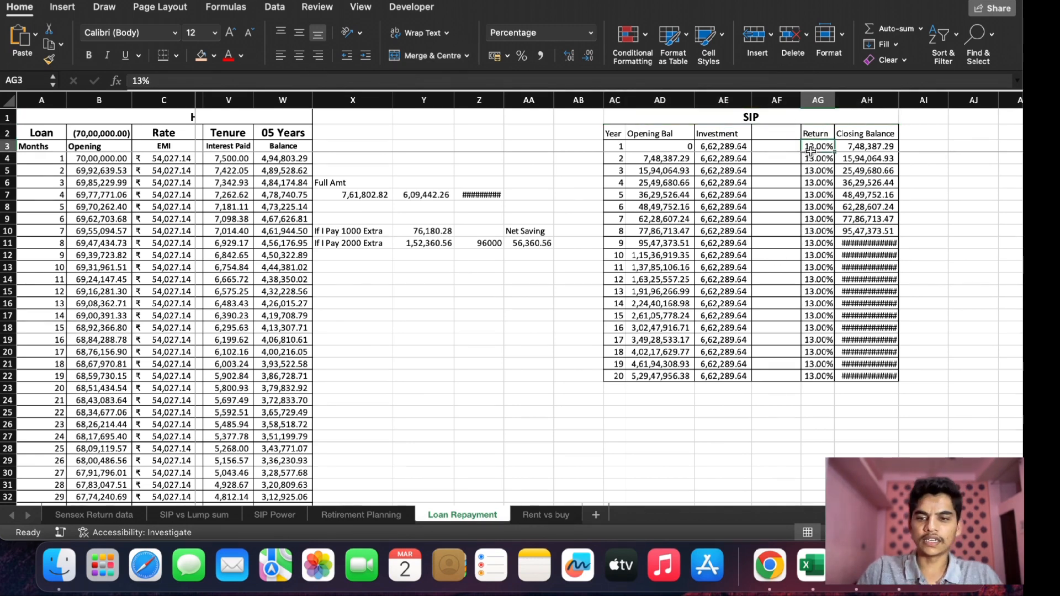
{"action": "type", "text": "12"}
{"action": "key", "text": "Return"}
{"action": "key", "text": "Up"}
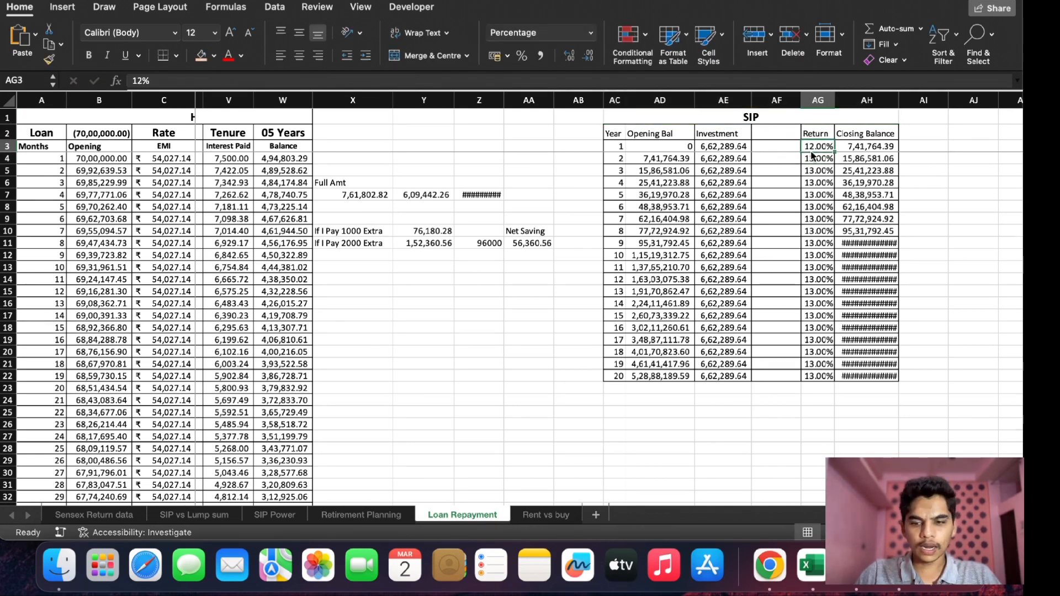
{"action": "key", "text": "ctrl+shift+Down"}
{"action": "key", "text": "ctrl+d"}
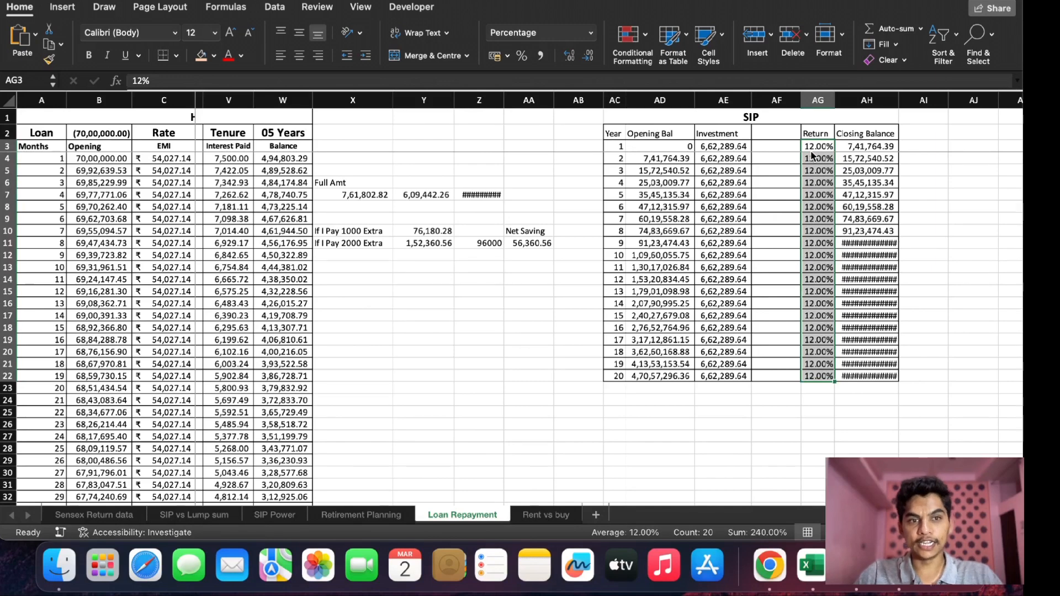
{"action": "left_click_drag", "start_coordinate": [901, 106], "coordinate": [906, 106]}
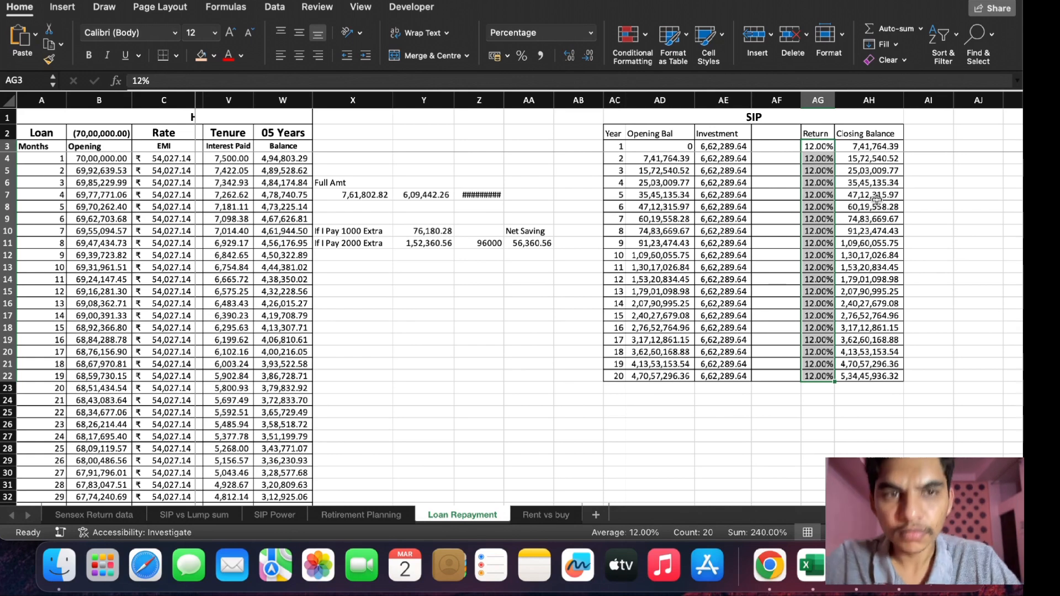
- Check the SIP table's first-year Investment formula in AE3 and return to the Home Loan schedule
{"action": "left_click", "coordinate": [707, 147]}
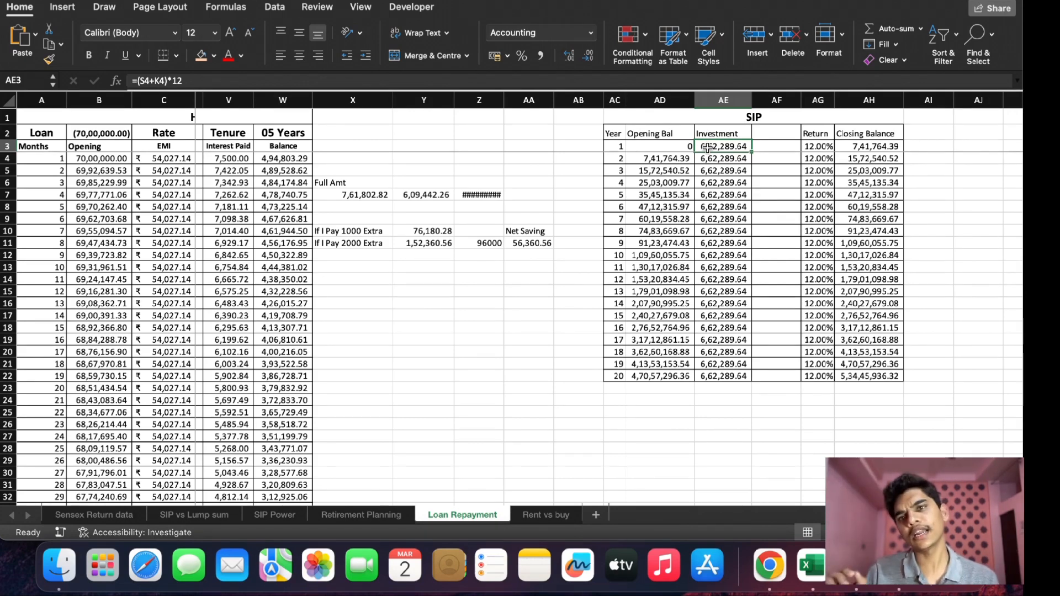
{"action": "scroll", "coordinate": [513, 199], "scroll_direction": "left", "scroll_amount": 10}
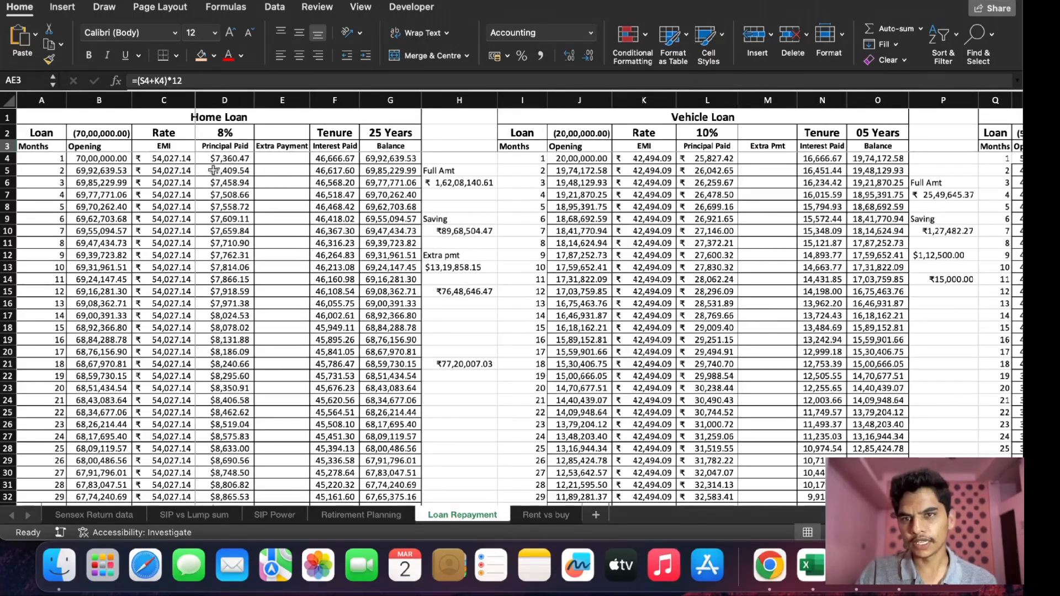
- Examine the Home Loan schedule's Extra Payment column down to the final month
{"action": "left_click", "coordinate": [284, 194]}
{"action": "key", "text": "super+shift+Down"}
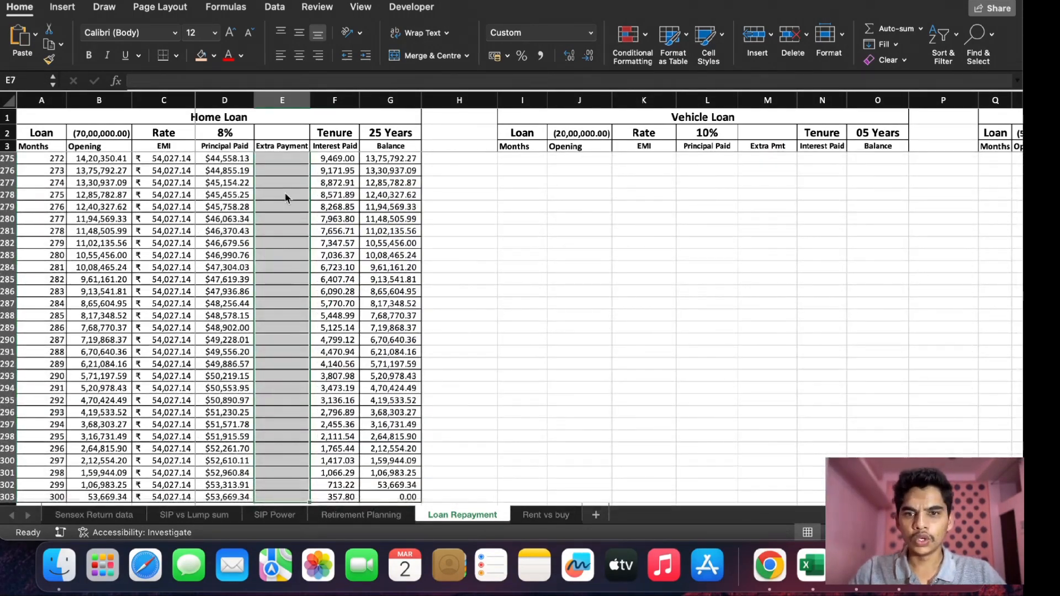
{"action": "scroll", "coordinate": [285, 197], "scroll_direction": "down", "scroll_amount": 10}
{"action": "scroll", "coordinate": [285, 197], "scroll_direction": "up", "scroll_amount": 3}
{"action": "scroll", "coordinate": [285, 198], "scroll_direction": "up", "scroll_amount": 20}
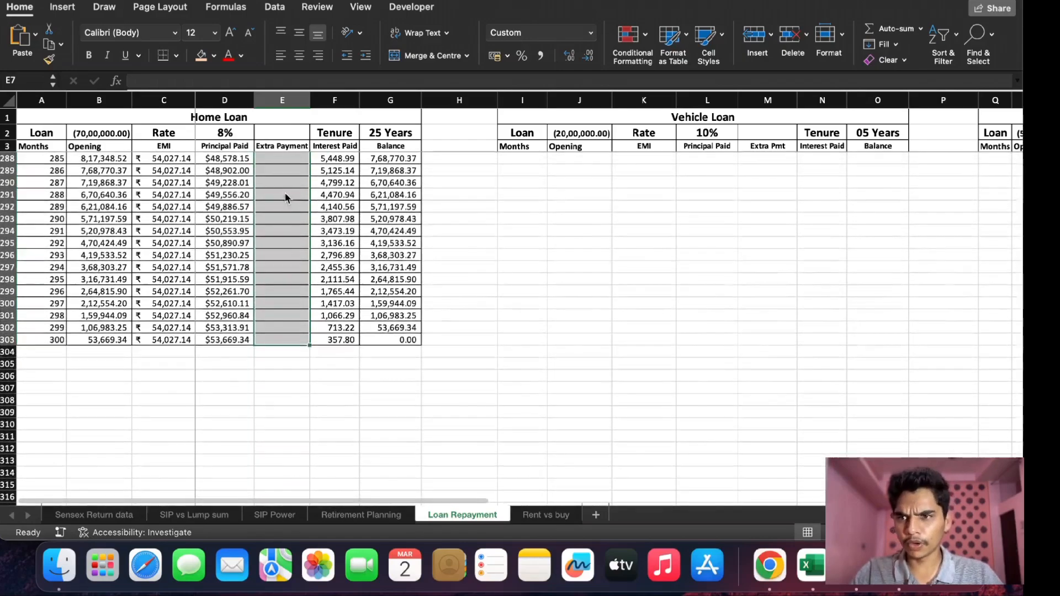
- Replace the SIP table's first-year Investment formula in AE3 with =(12500+42500)*12 and fill it down through AE22
{"action": "scroll", "coordinate": [497, 221], "scroll_direction": "right", "scroll_amount": 10}
{"action": "left_click", "coordinate": [644, 145]}
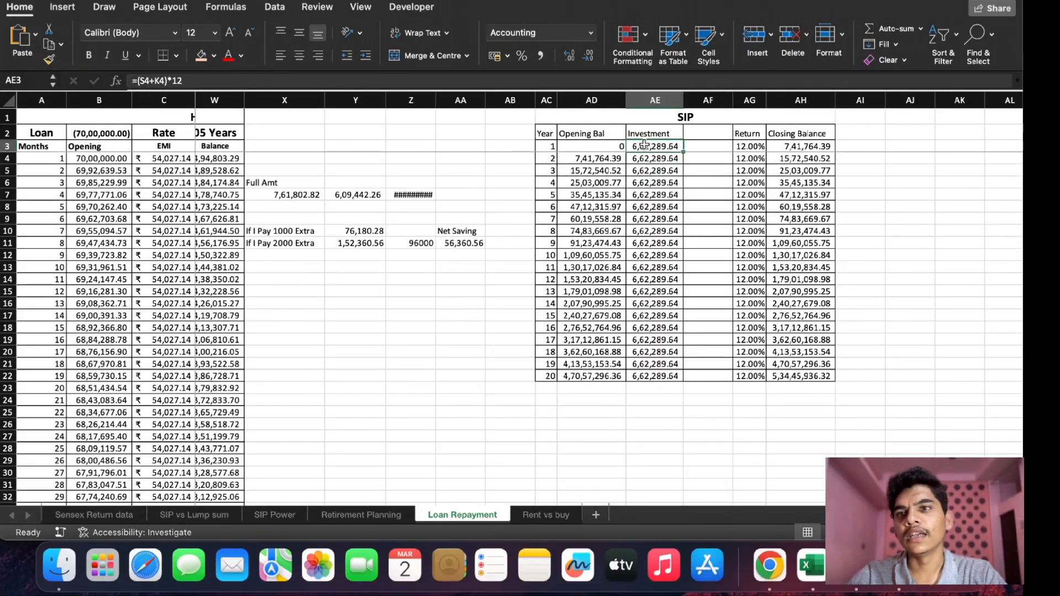
{"action": "scroll", "coordinate": [453, 249], "scroll_direction": "left", "scroll_amount": 6}
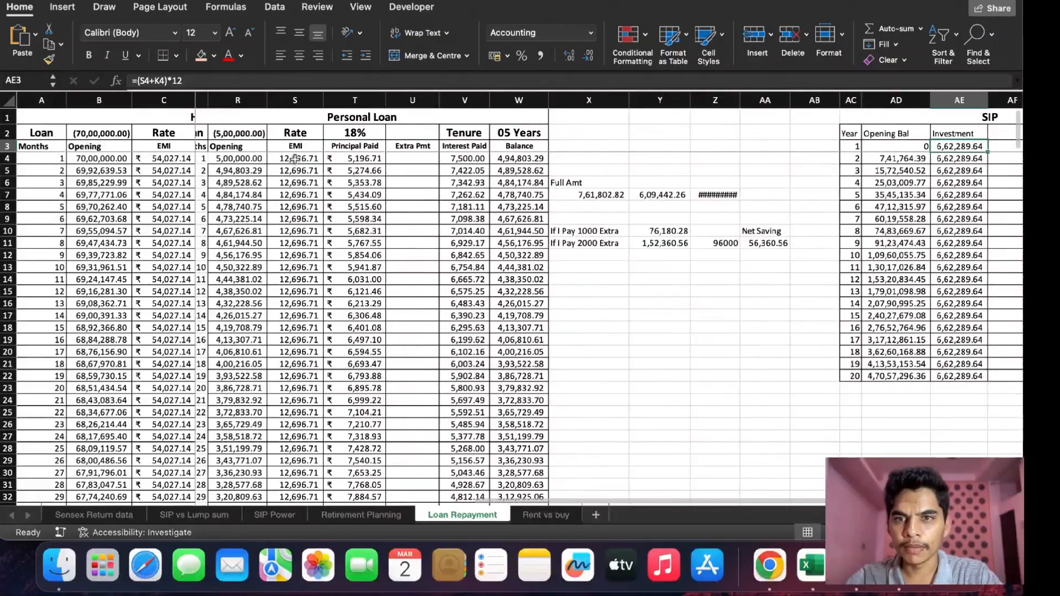
{"action": "scroll", "coordinate": [295, 160], "scroll_direction": "left", "scroll_amount": 3}
{"action": "scroll", "coordinate": [295, 160], "scroll_direction": "left", "scroll_amount": 6}
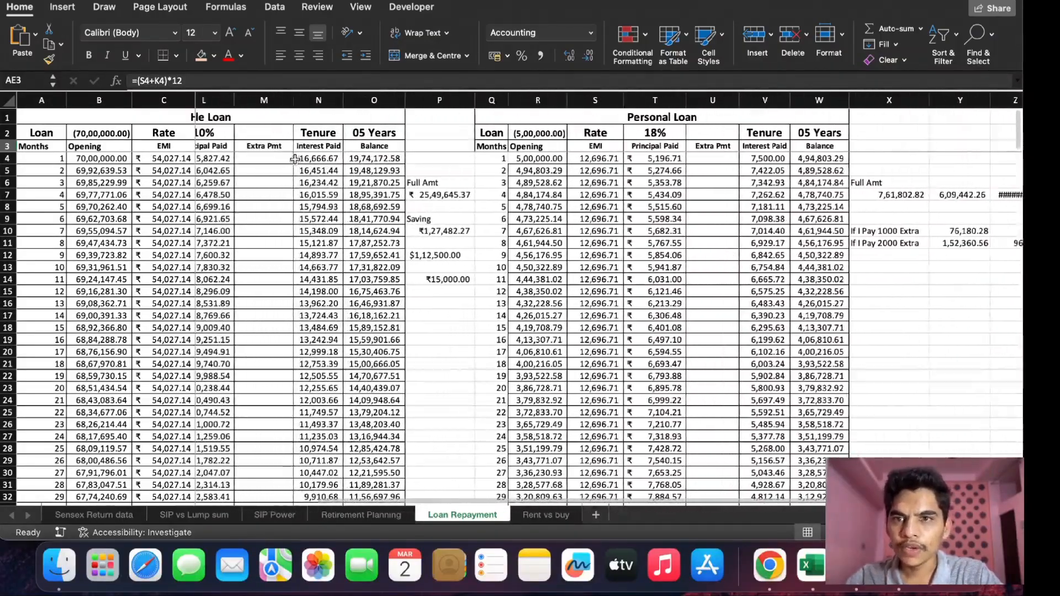
{"action": "scroll", "coordinate": [295, 160], "scroll_direction": "left", "scroll_amount": 4}
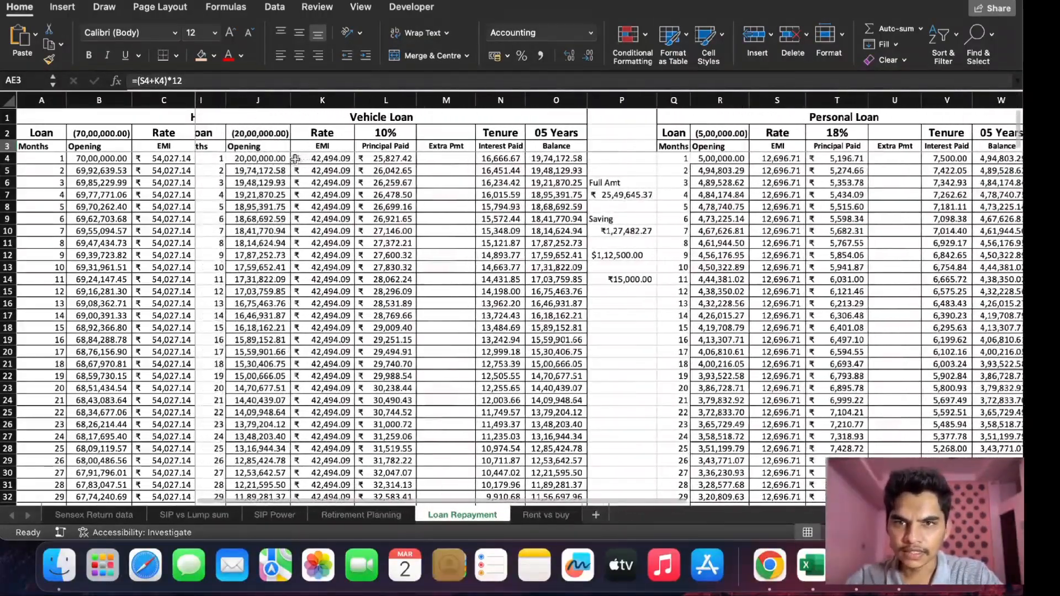
{"action": "scroll", "coordinate": [295, 160], "scroll_direction": "right", "scroll_amount": 4}
{"action": "scroll", "coordinate": [295, 159], "scroll_direction": "right", "scroll_amount": 5}
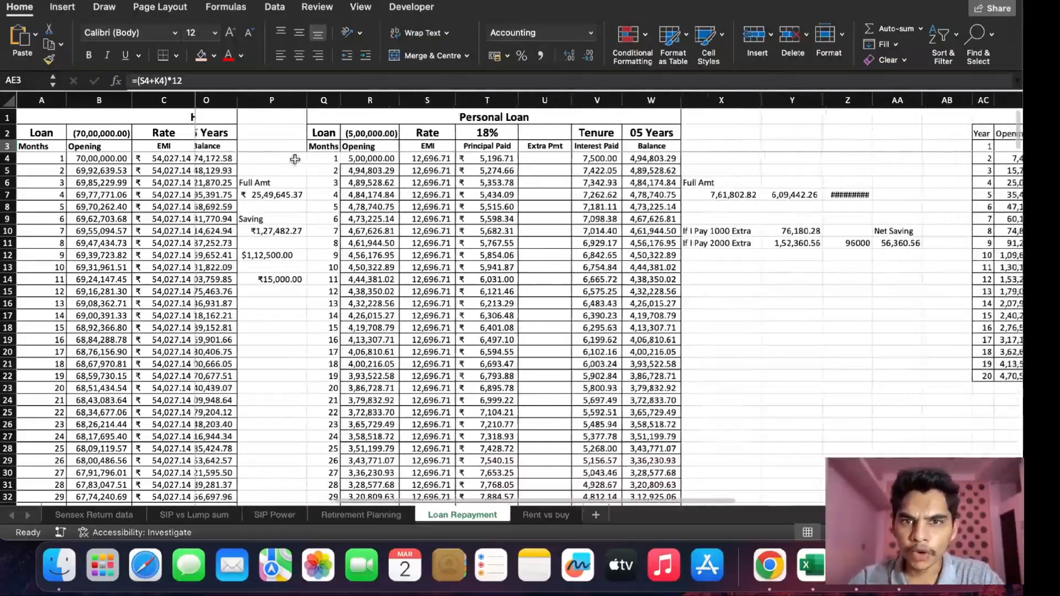
{"action": "scroll", "coordinate": [295, 159], "scroll_direction": "left", "scroll_amount": 4}
{"action": "scroll", "coordinate": [295, 160], "scroll_direction": "left", "scroll_amount": 4}
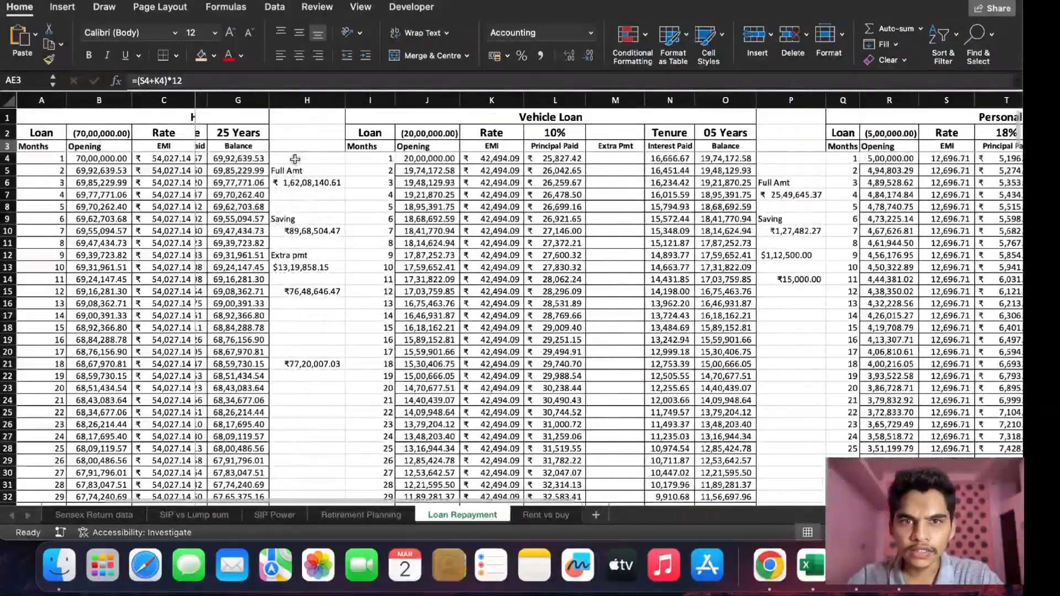
{"action": "scroll", "coordinate": [295, 159], "scroll_direction": "right", "scroll_amount": 8}
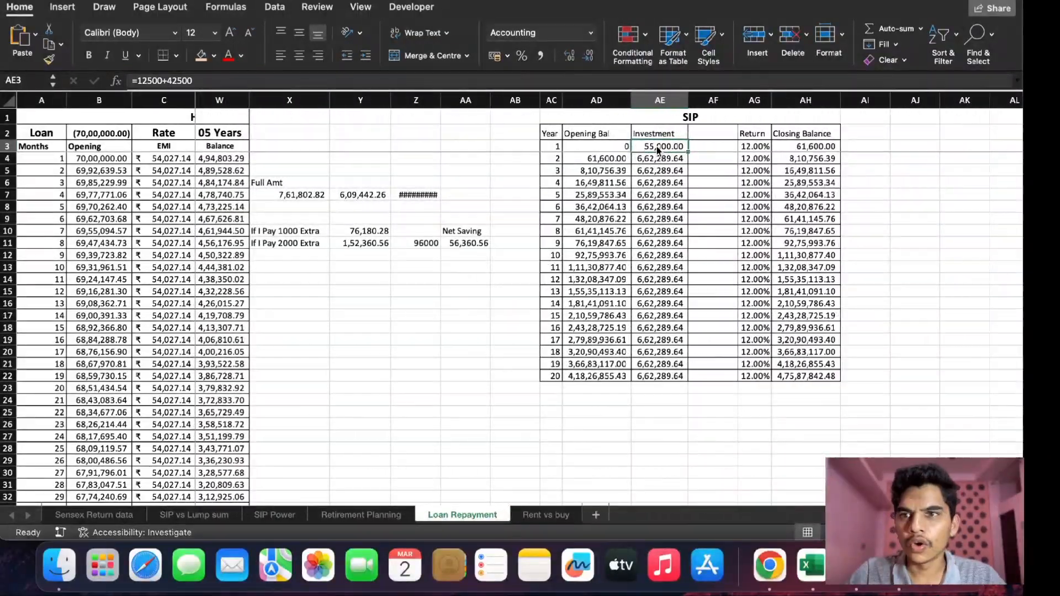
{"action": "left_click", "coordinate": [199, 80]}
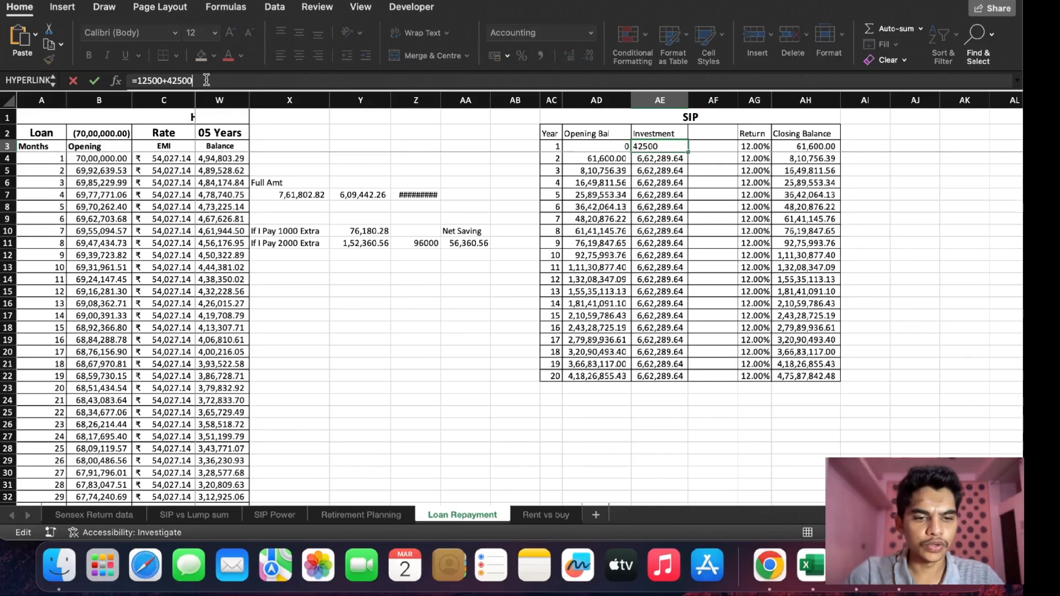
{"action": "type", "text": ")"}
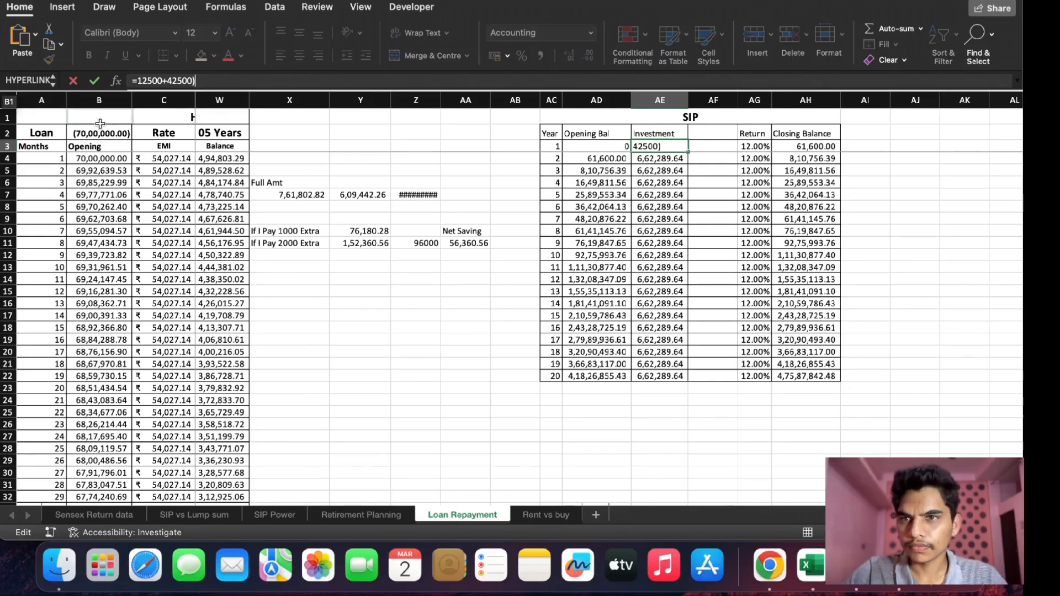
{"action": "left_click", "coordinate": [135, 81]}
{"action": "type", "text": "("}
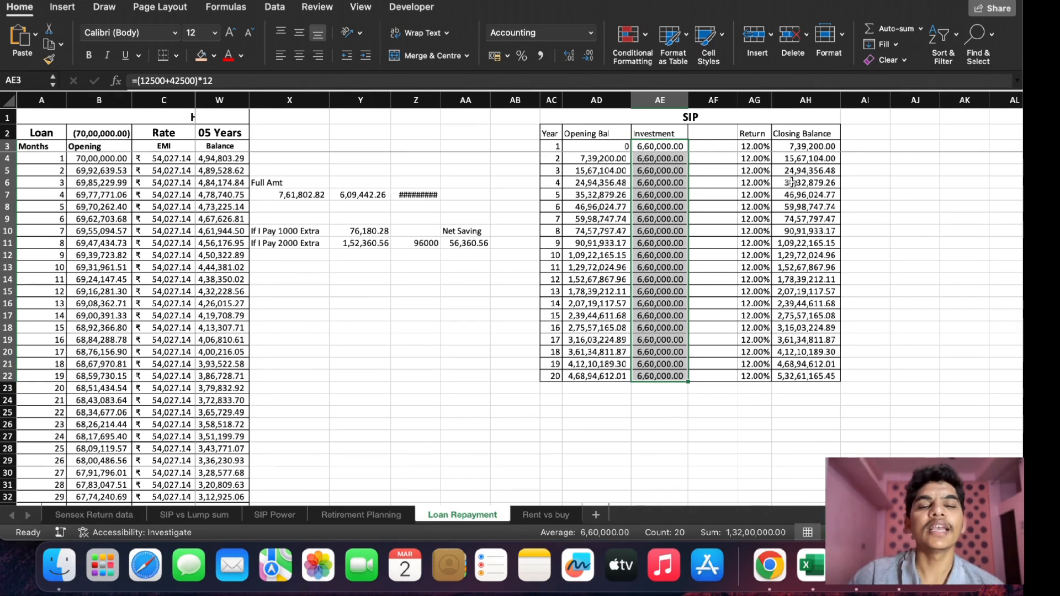
- Review the SIP table's return rate, yearly Investment and year-20 Closing Balance against the combined net savings in H21
{"action": "left_click", "coordinate": [749, 148]}
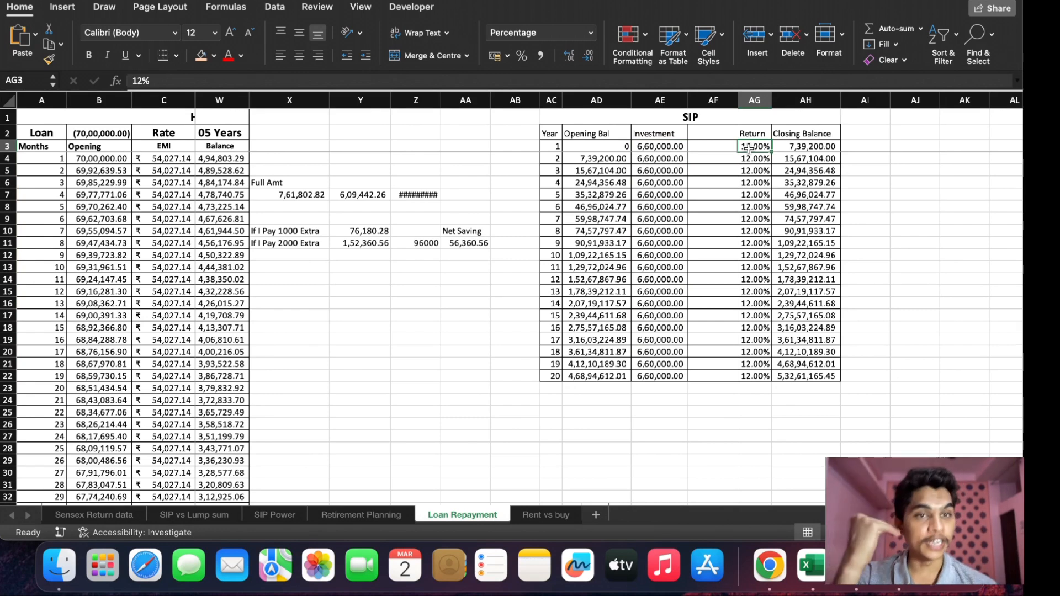
{"action": "left_click", "coordinate": [741, 117]}
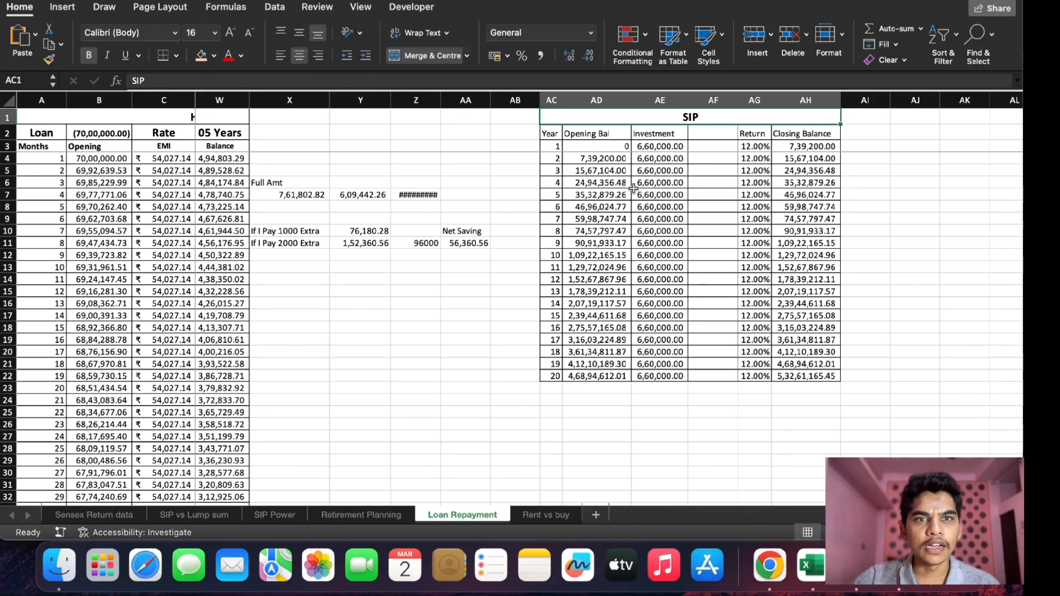
{"action": "left_click", "coordinate": [655, 148]}
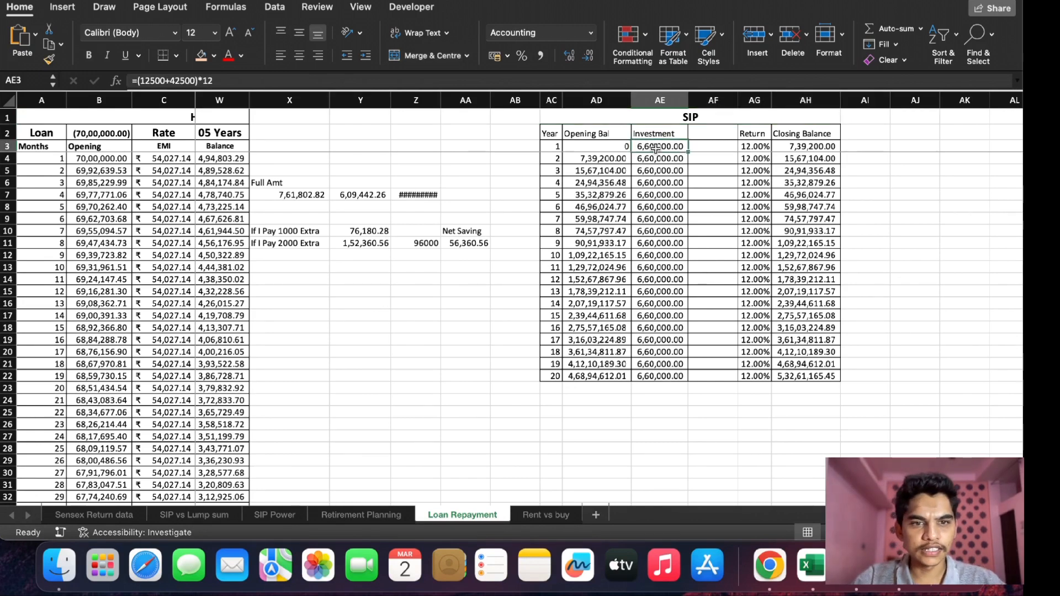
{"action": "key", "text": "super+shift+Down"}
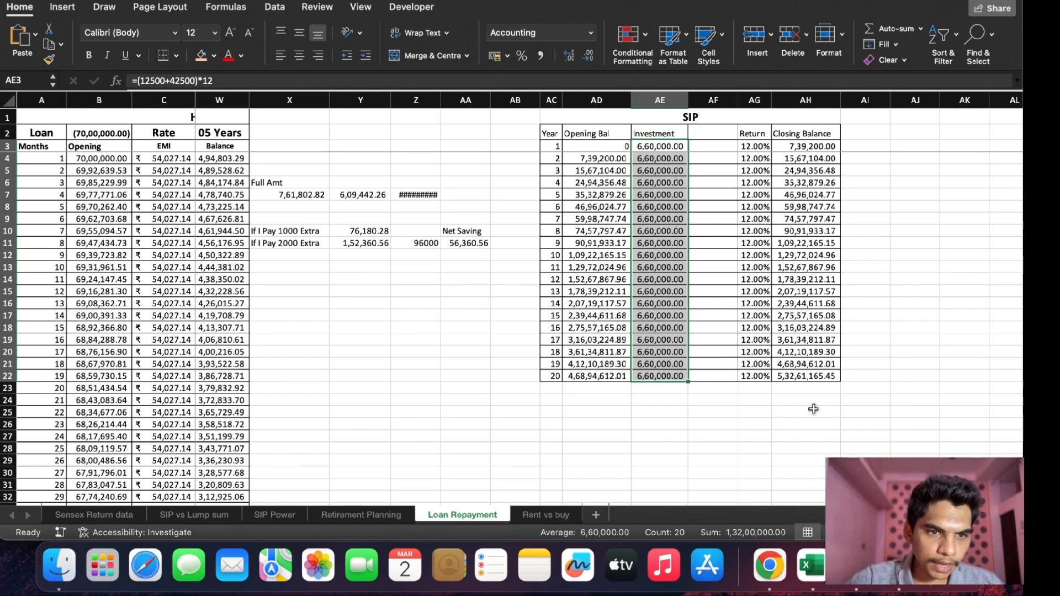
{"action": "left_click", "coordinate": [787, 376]}
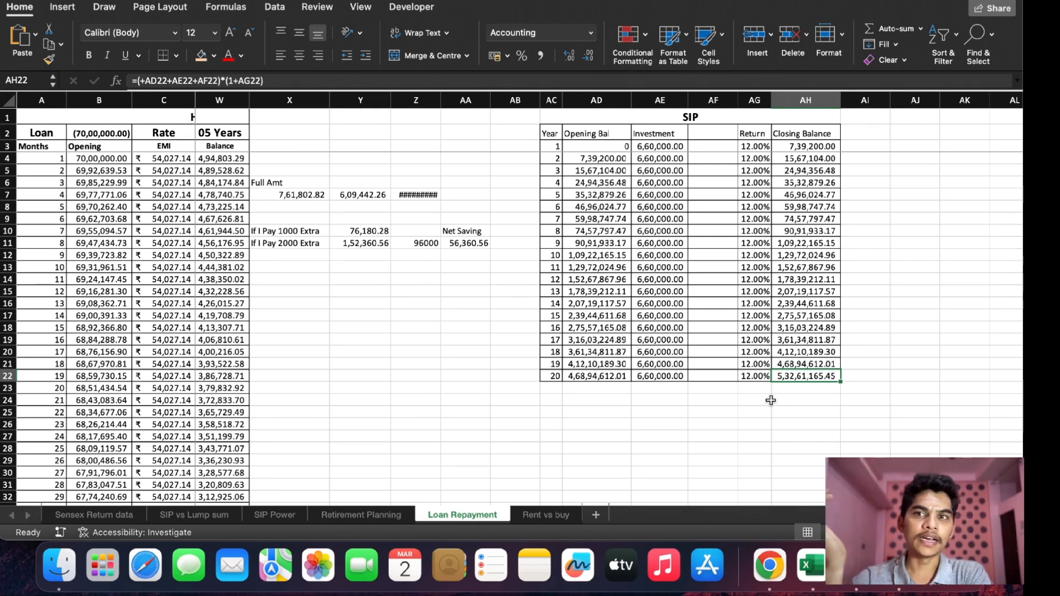
{"action": "scroll", "coordinate": [771, 401], "scroll_direction": "left", "scroll_amount": 10}
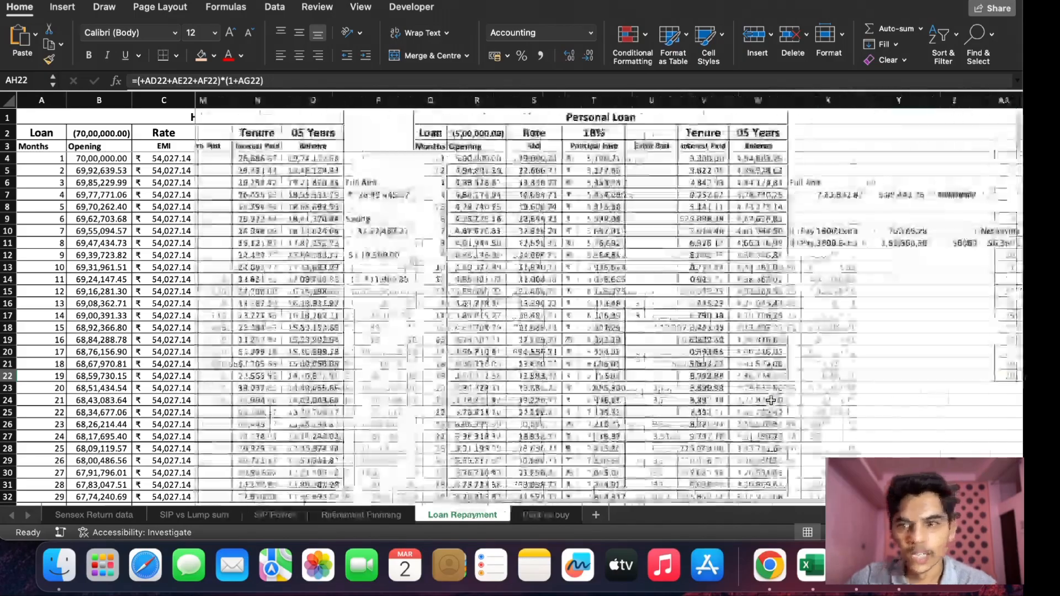
{"action": "scroll", "coordinate": [770, 400], "scroll_direction": "left", "scroll_amount": 3}
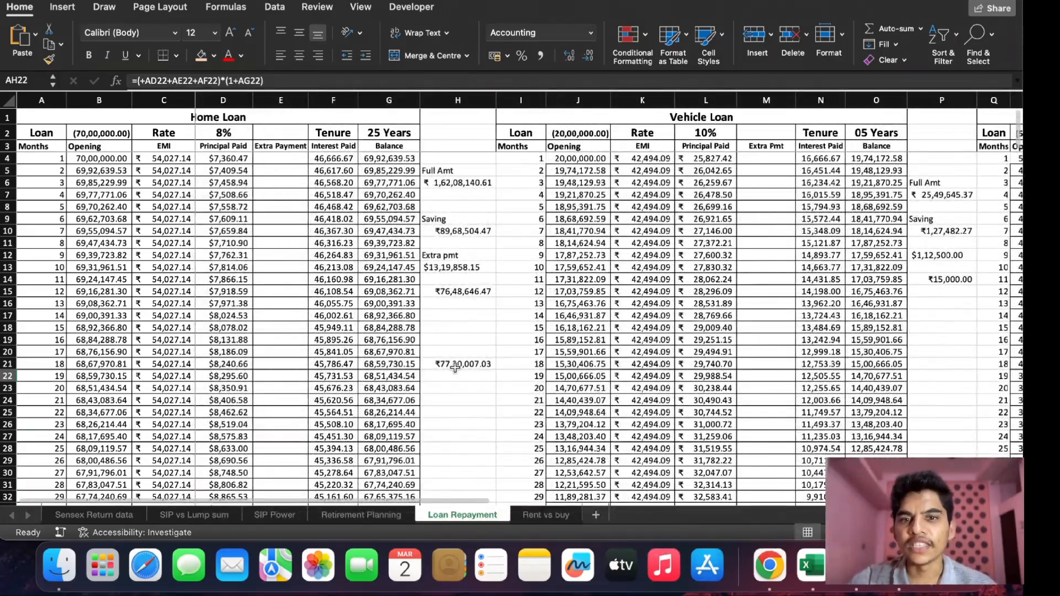
{"action": "scroll", "coordinate": [770, 321], "scroll_direction": "right", "scroll_amount": 12}
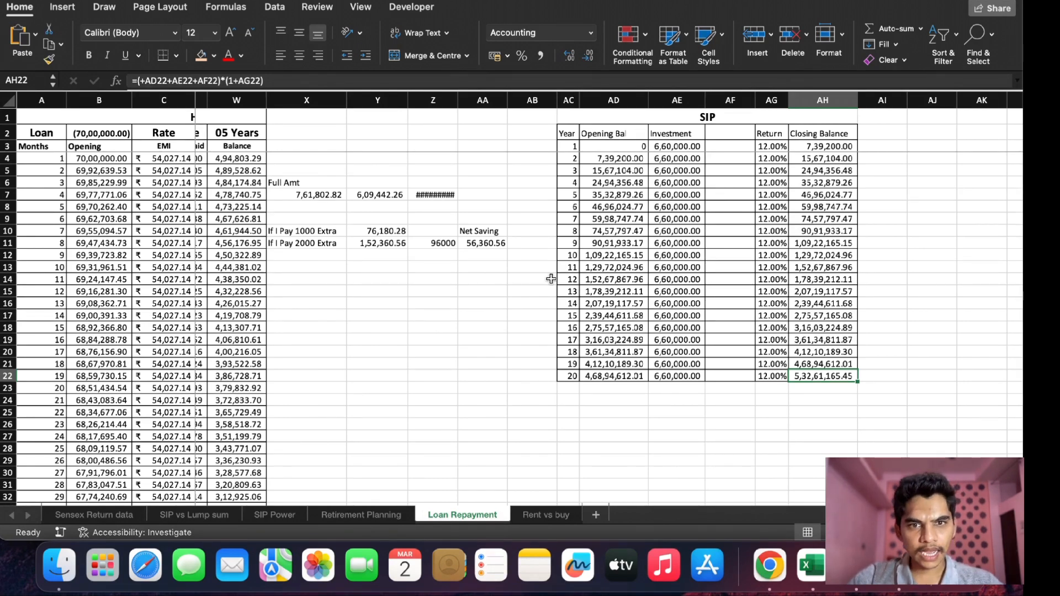
- Clear the SIP table's values for years 14 to 20 in AD16:AH22
{"action": "left_click", "coordinate": [571, 270]}
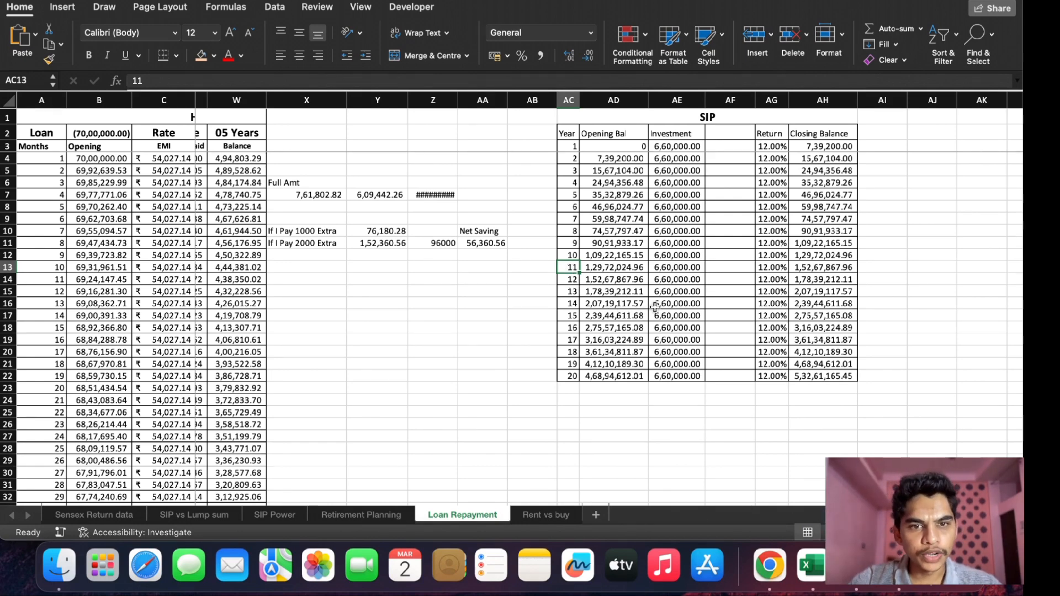
{"action": "left_click", "coordinate": [588, 303]}
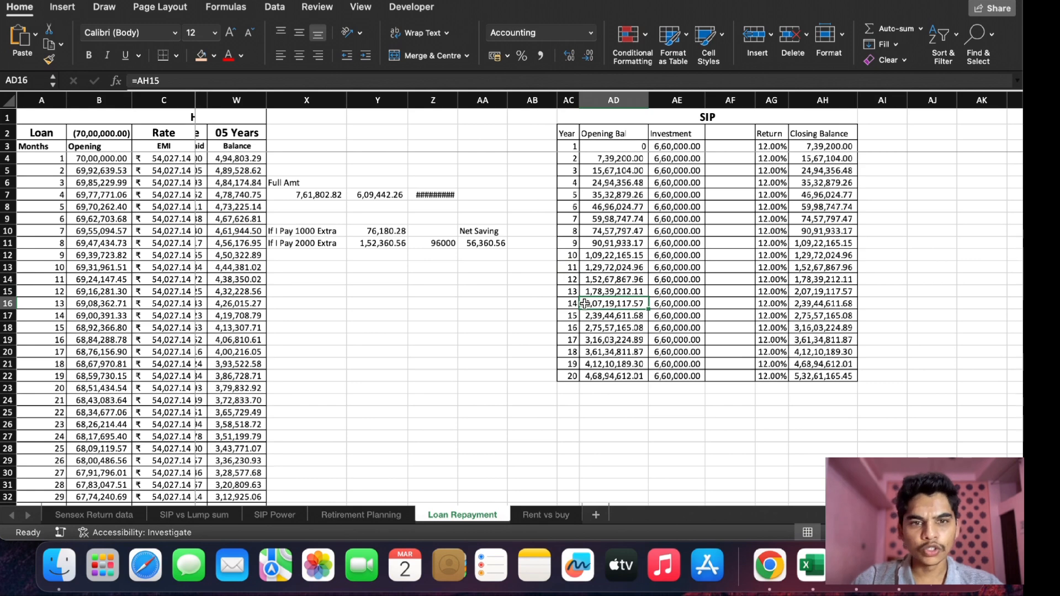
{"action": "key", "text": "shift+Right"}
{"action": "key", "text": "shift+Right"}
{"action": "key", "text": "shift+Right"}
{"action": "key", "text": "shift+Right"}
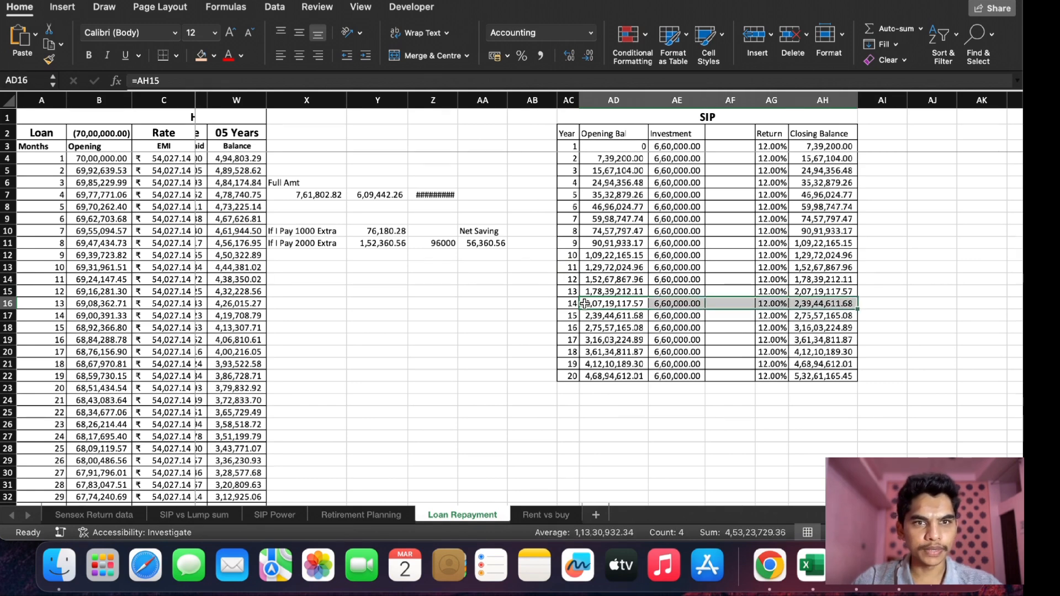
{"action": "key", "text": "super+shift+Down"}
{"action": "key", "text": "Delete"}
- Add the home loan EMI to the first-year Investment by changing AE3 to =(12500+42500+54000)*12
{"action": "scroll", "coordinate": [584, 303], "scroll_direction": "left", "scroll_amount": 2}
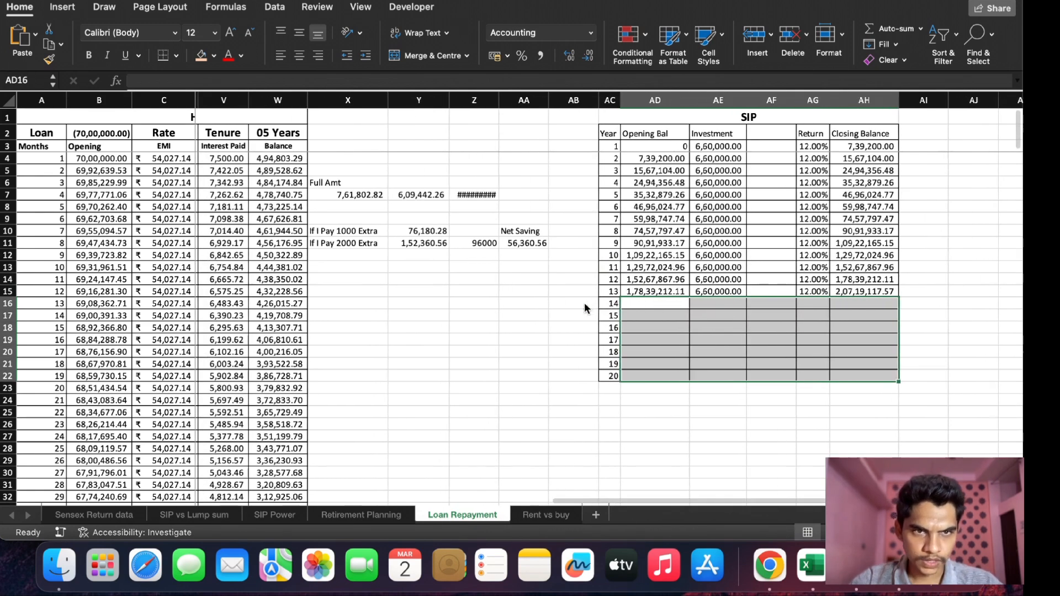
{"action": "left_click", "coordinate": [702, 147]}
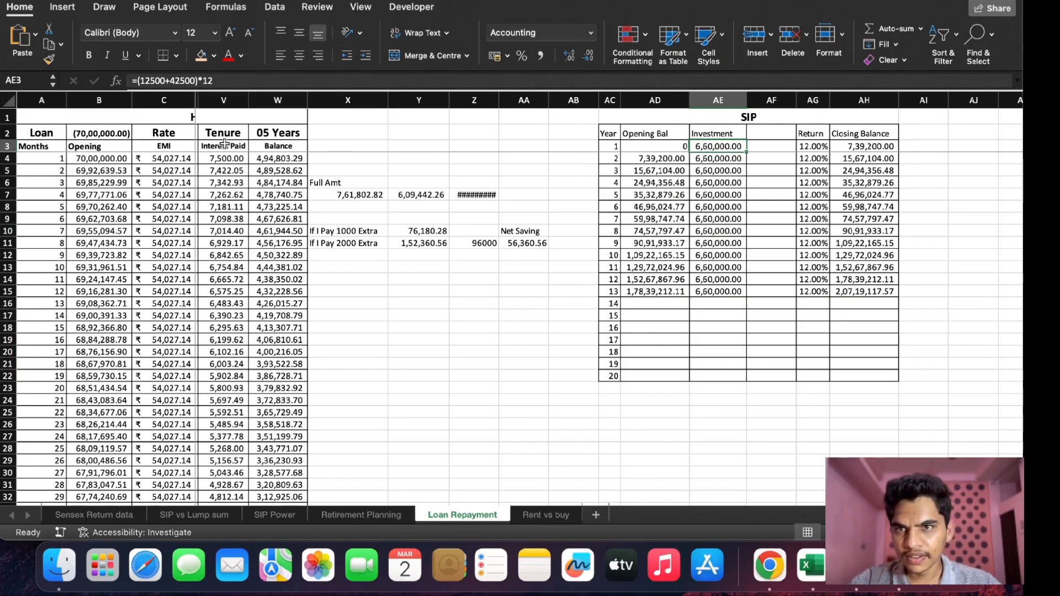
{"action": "left_click", "coordinate": [197, 80]}
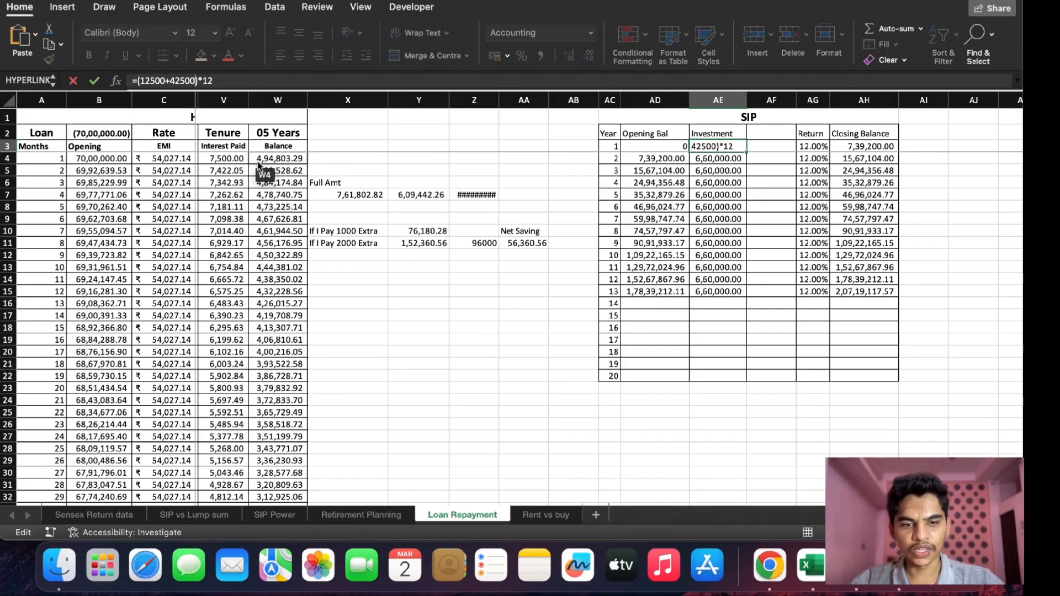
{"action": "type", "text": "+"}
{"action": "scroll", "coordinate": [258, 164], "scroll_direction": "left", "scroll_amount": 5}
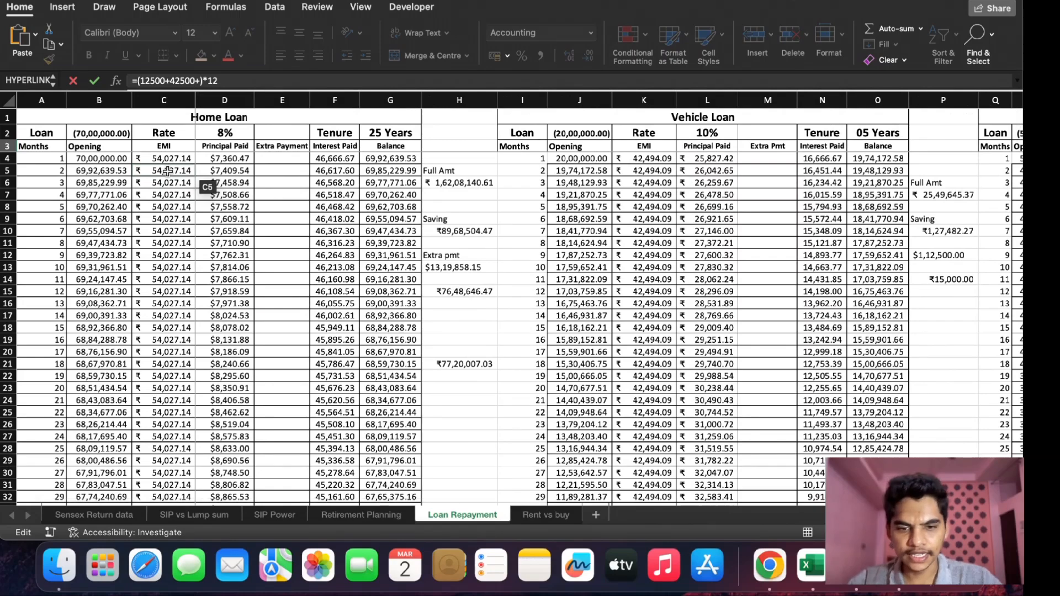
{"action": "type", "text": "5400"}
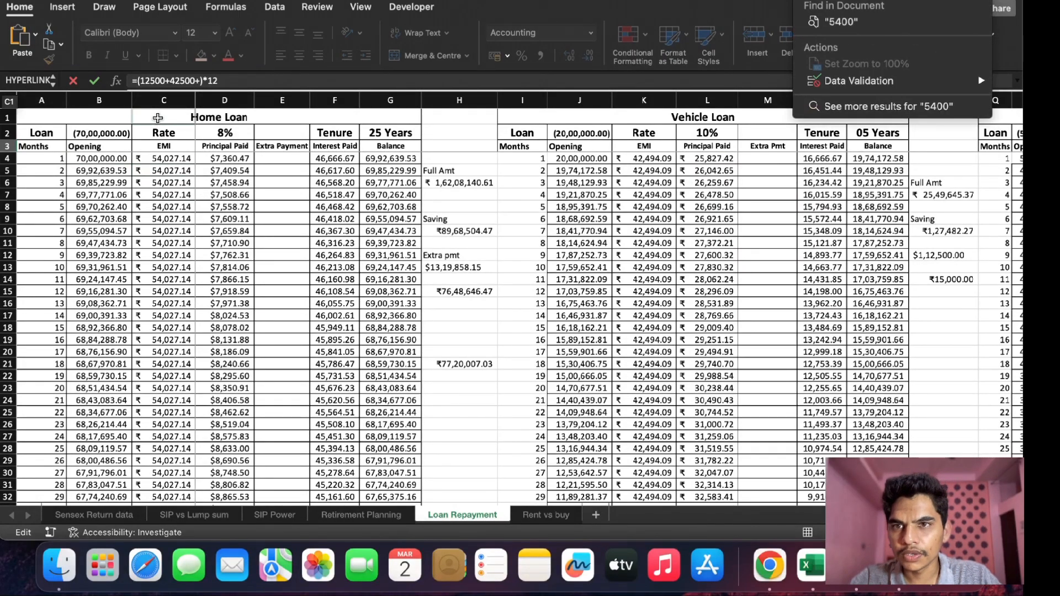
{"action": "left_click", "coordinate": [201, 82]}
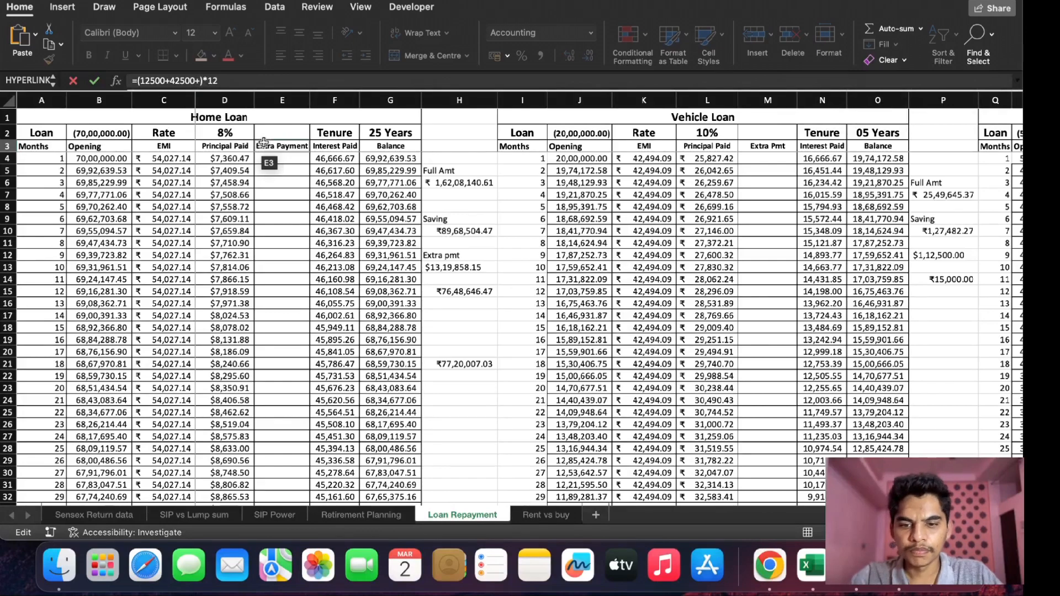
{"action": "type", "text": "54000"}
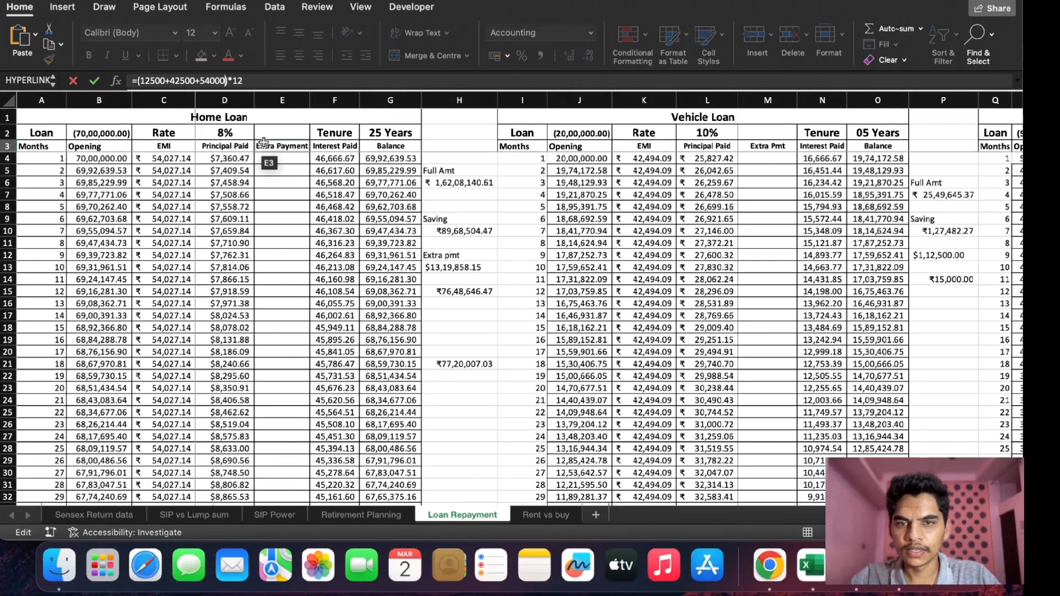
{"action": "key", "text": "Return"}
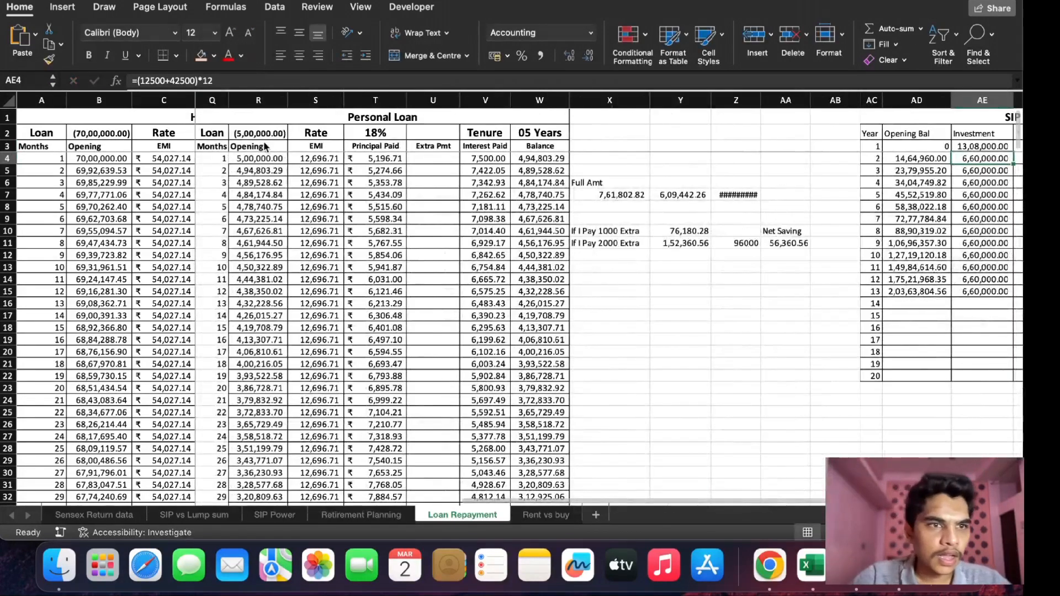
- Fill the AE3 Investment formula down through year 13 in AE15 and check the resulting closing balances
{"action": "key", "text": "Up"}
{"action": "key", "text": "ctrl+shift+Down"}
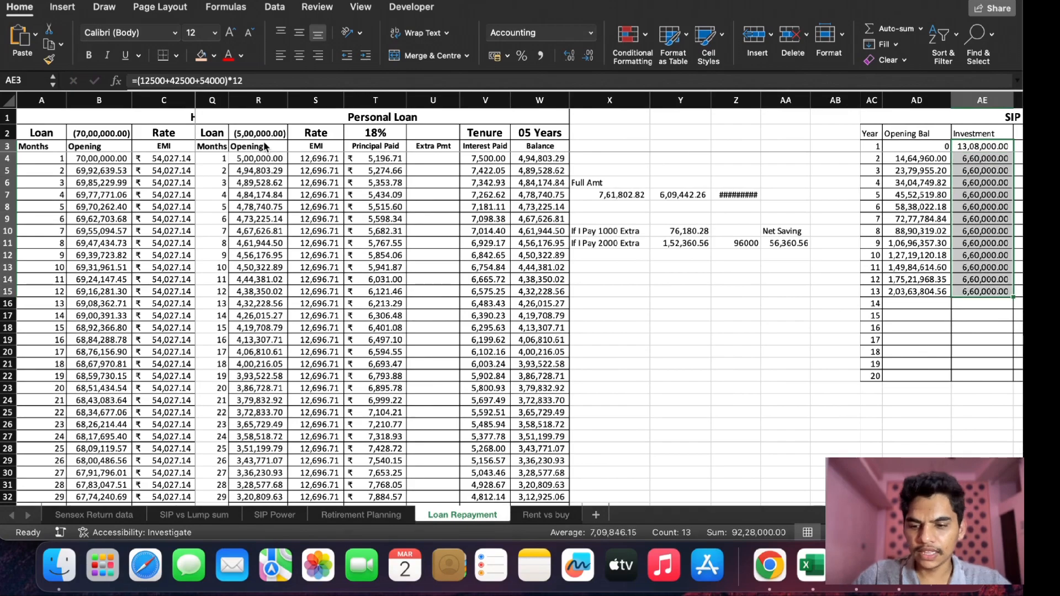
{"action": "key", "text": "ctrl+d"}
{"action": "scroll", "coordinate": [773, 268], "scroll_direction": "right", "scroll_amount": 5}
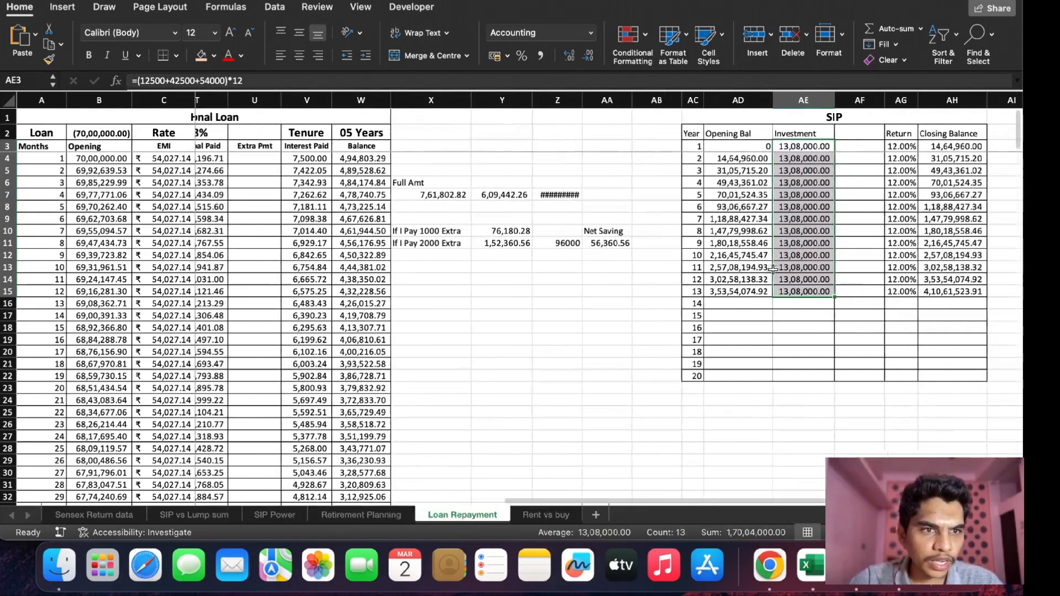
{"action": "scroll", "coordinate": [773, 269], "scroll_direction": "right", "scroll_amount": 2}
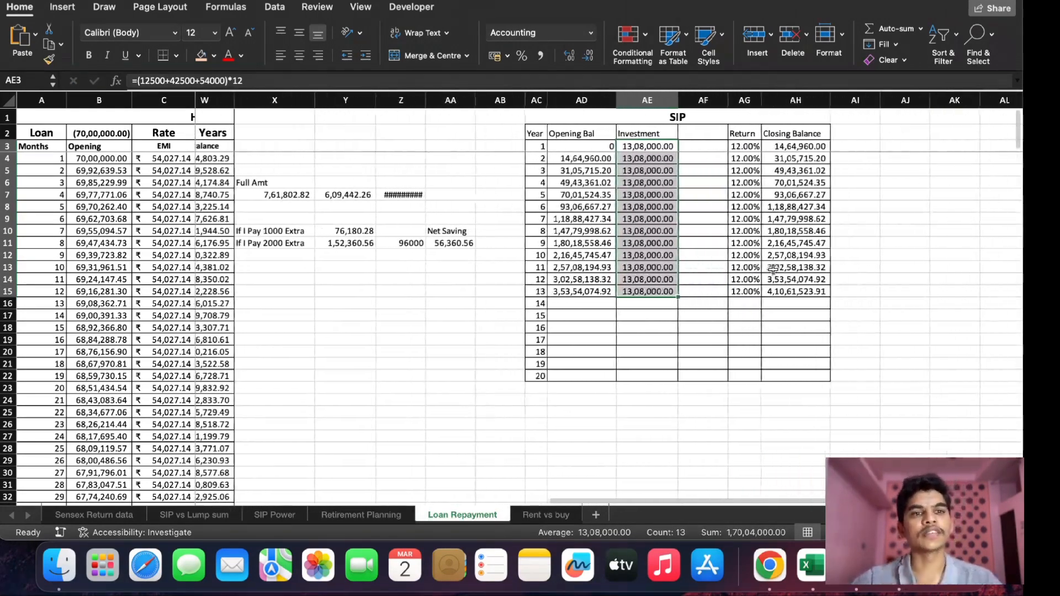
{"action": "left_click", "coordinate": [850, 297]}
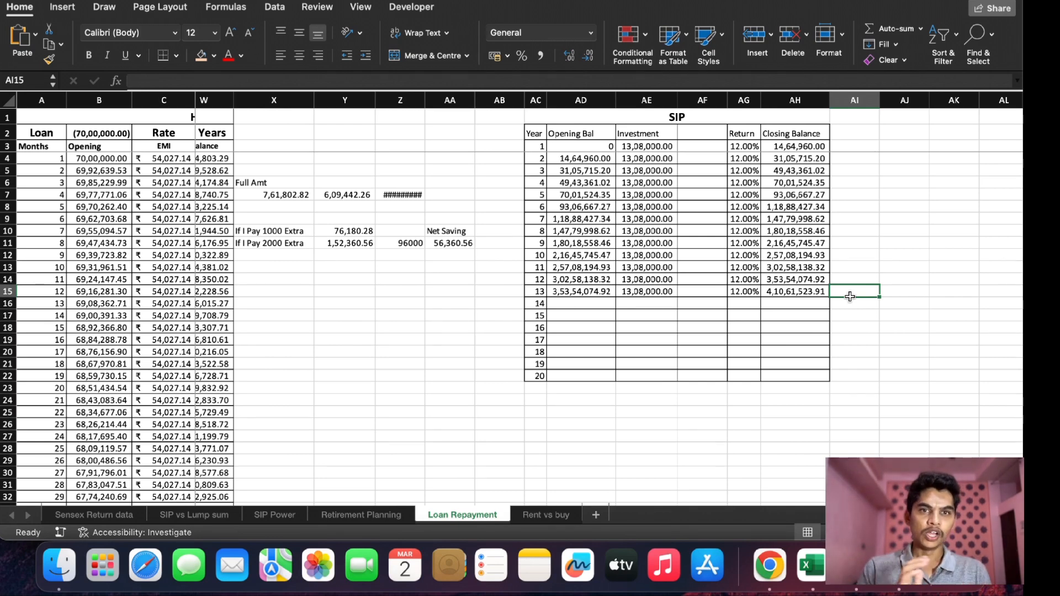
- Undo the Investment fill, the AE3 formula change and the clearing of years 14 to 20 in the SIP table
{"action": "key", "text": "super+z"}
{"action": "key", "text": "super+z"}
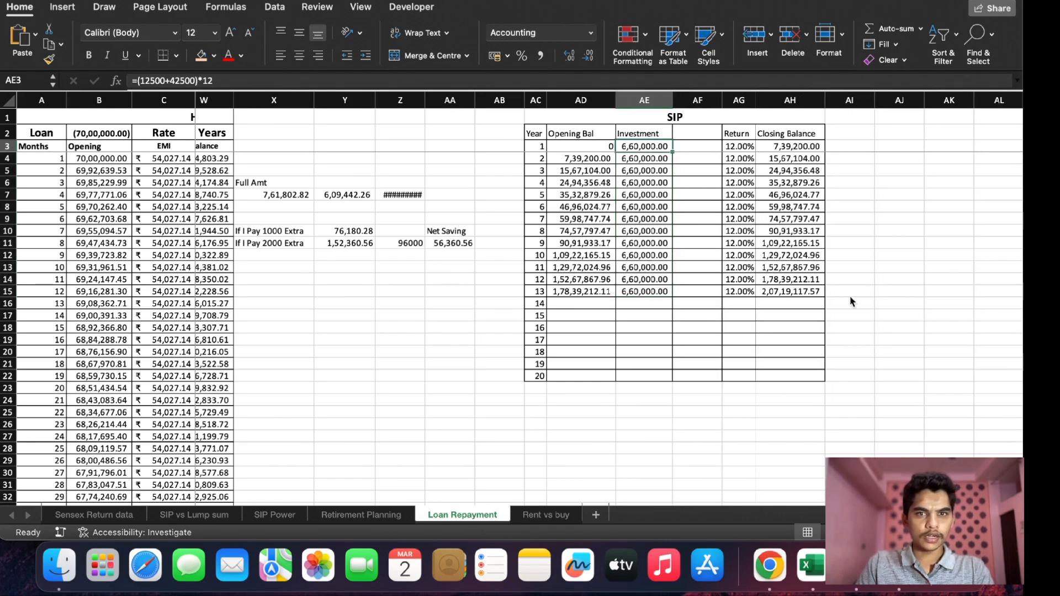
{"action": "key", "text": "super+y"}
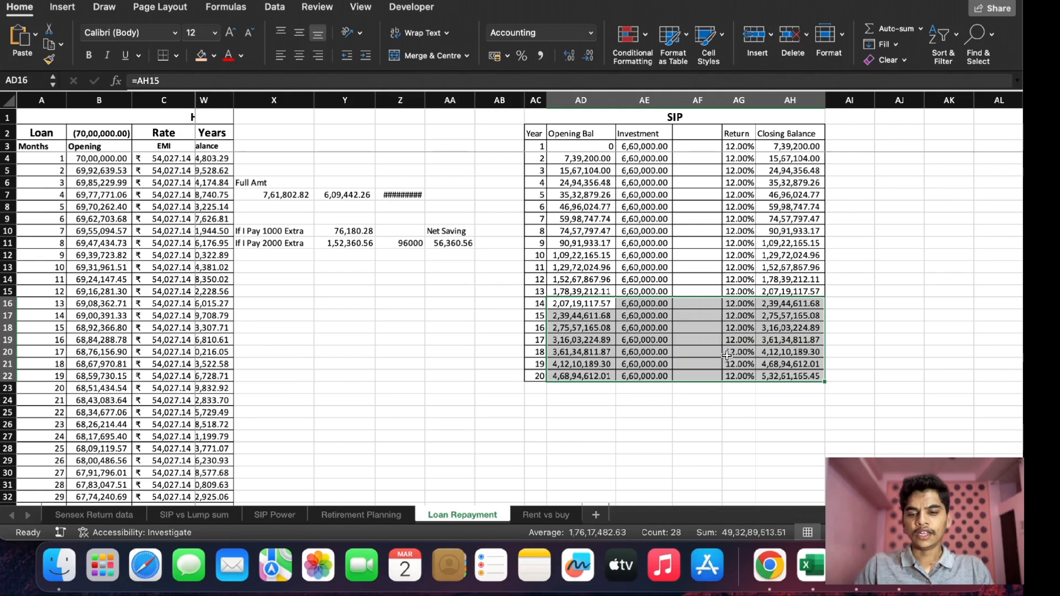
- Reapply the undone SIP changes: years 14 to 20 cleared and =(12500+42500+54000)*12 in AE3 filled down through AE15
{"action": "key", "text": "Delete"}
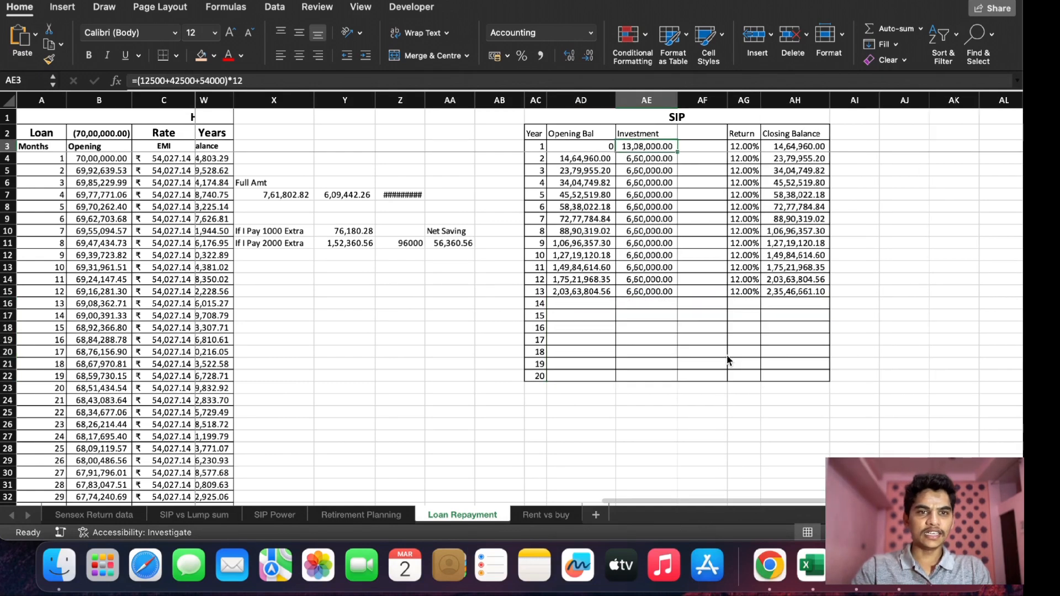
{"action": "key", "text": "super+shift+Down"}
{"action": "key", "text": "super+d"}
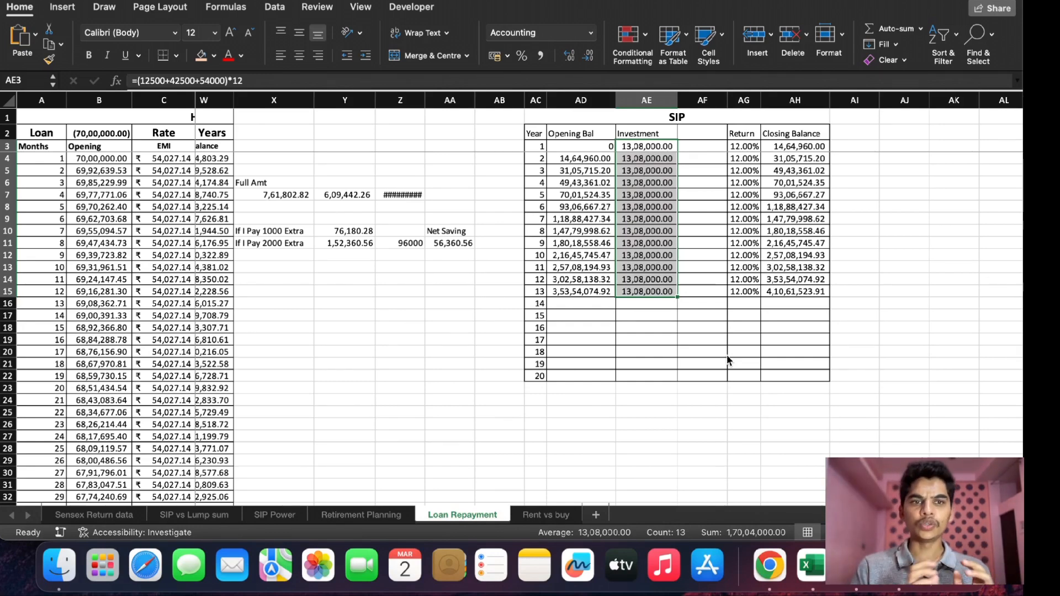
{"action": "left_click", "coordinate": [861, 299]}
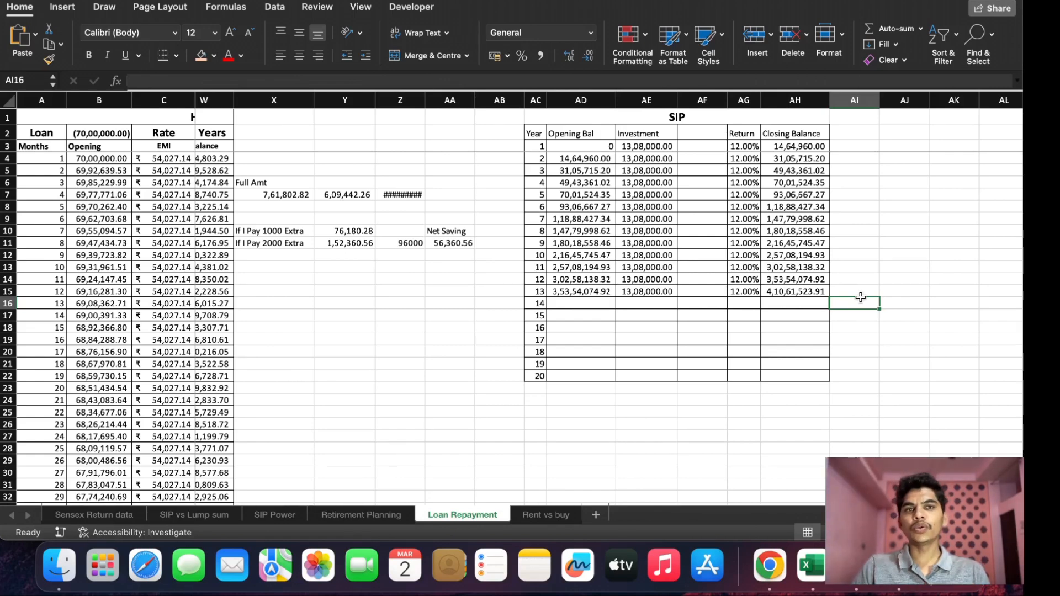
- Try an 11% return in AG3, and undo it together with the Investment changes and the clearing of years 14 to 20
{"action": "left_click", "coordinate": [735, 145]}
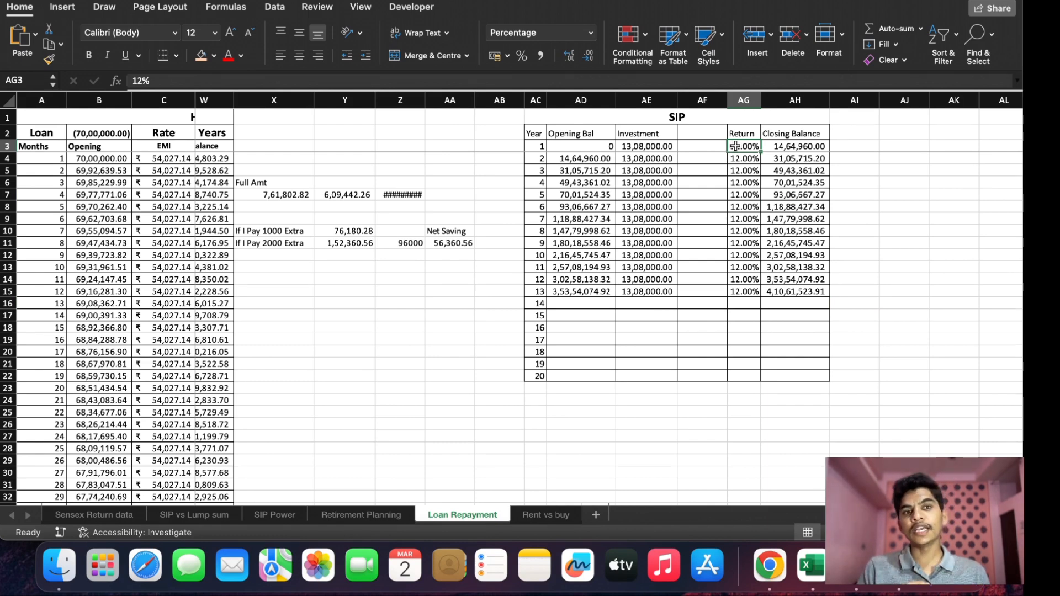
{"action": "type", "text": "11"}
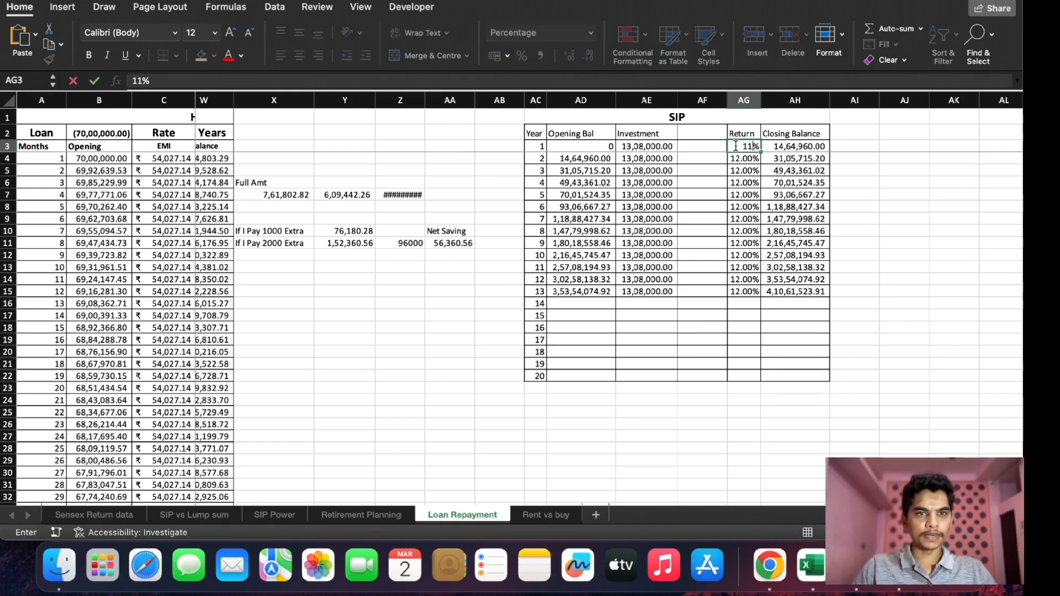
{"action": "key", "text": "Return"}
{"action": "key", "text": "super+z"}
{"action": "key", "text": "super+z"}
{"action": "key", "text": "super+z"}
{"action": "key", "text": "super+z"}
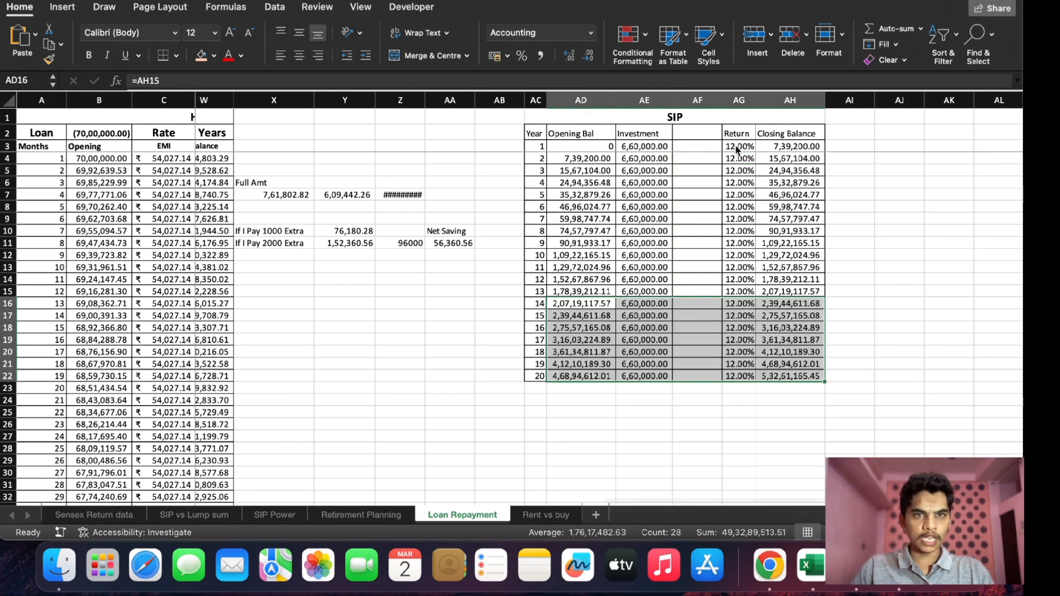
- Set the SIP Return in AG3 to 11% and fill it down through year 20 in AG22
{"action": "left_click", "coordinate": [737, 146]}
{"action": "type", "text": "11"}
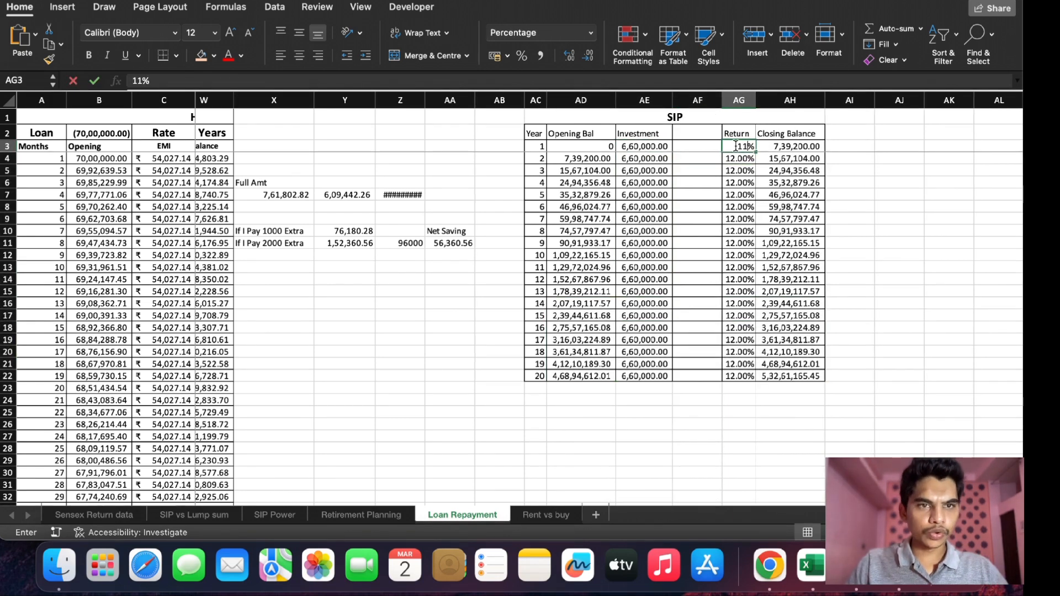
{"action": "key", "text": "Return"}
{"action": "key", "text": "Up"}
{"action": "key", "text": "super+shift+Down"}
{"action": "key", "text": "super+d"}
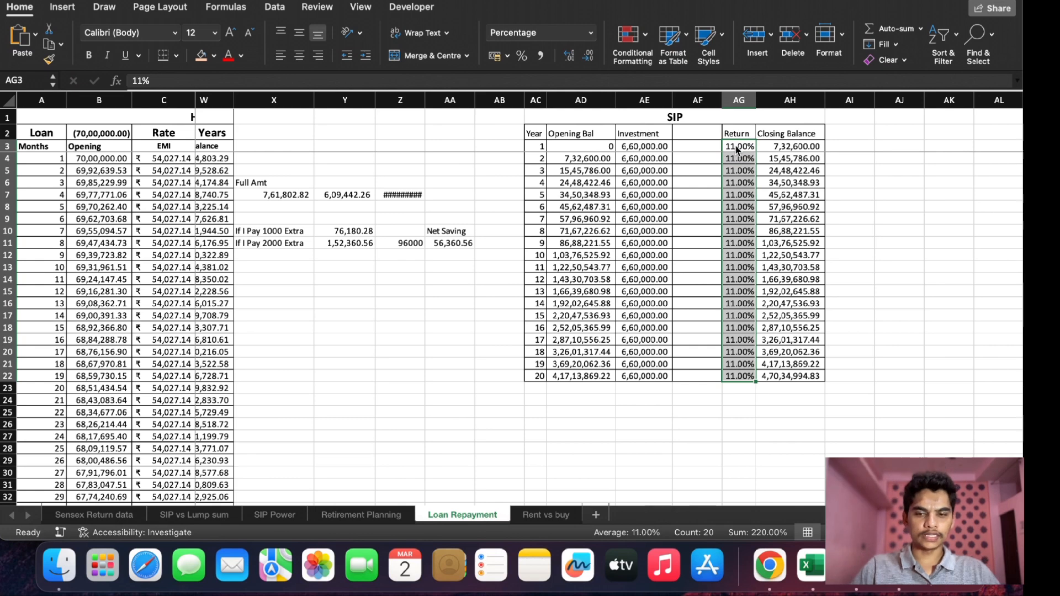